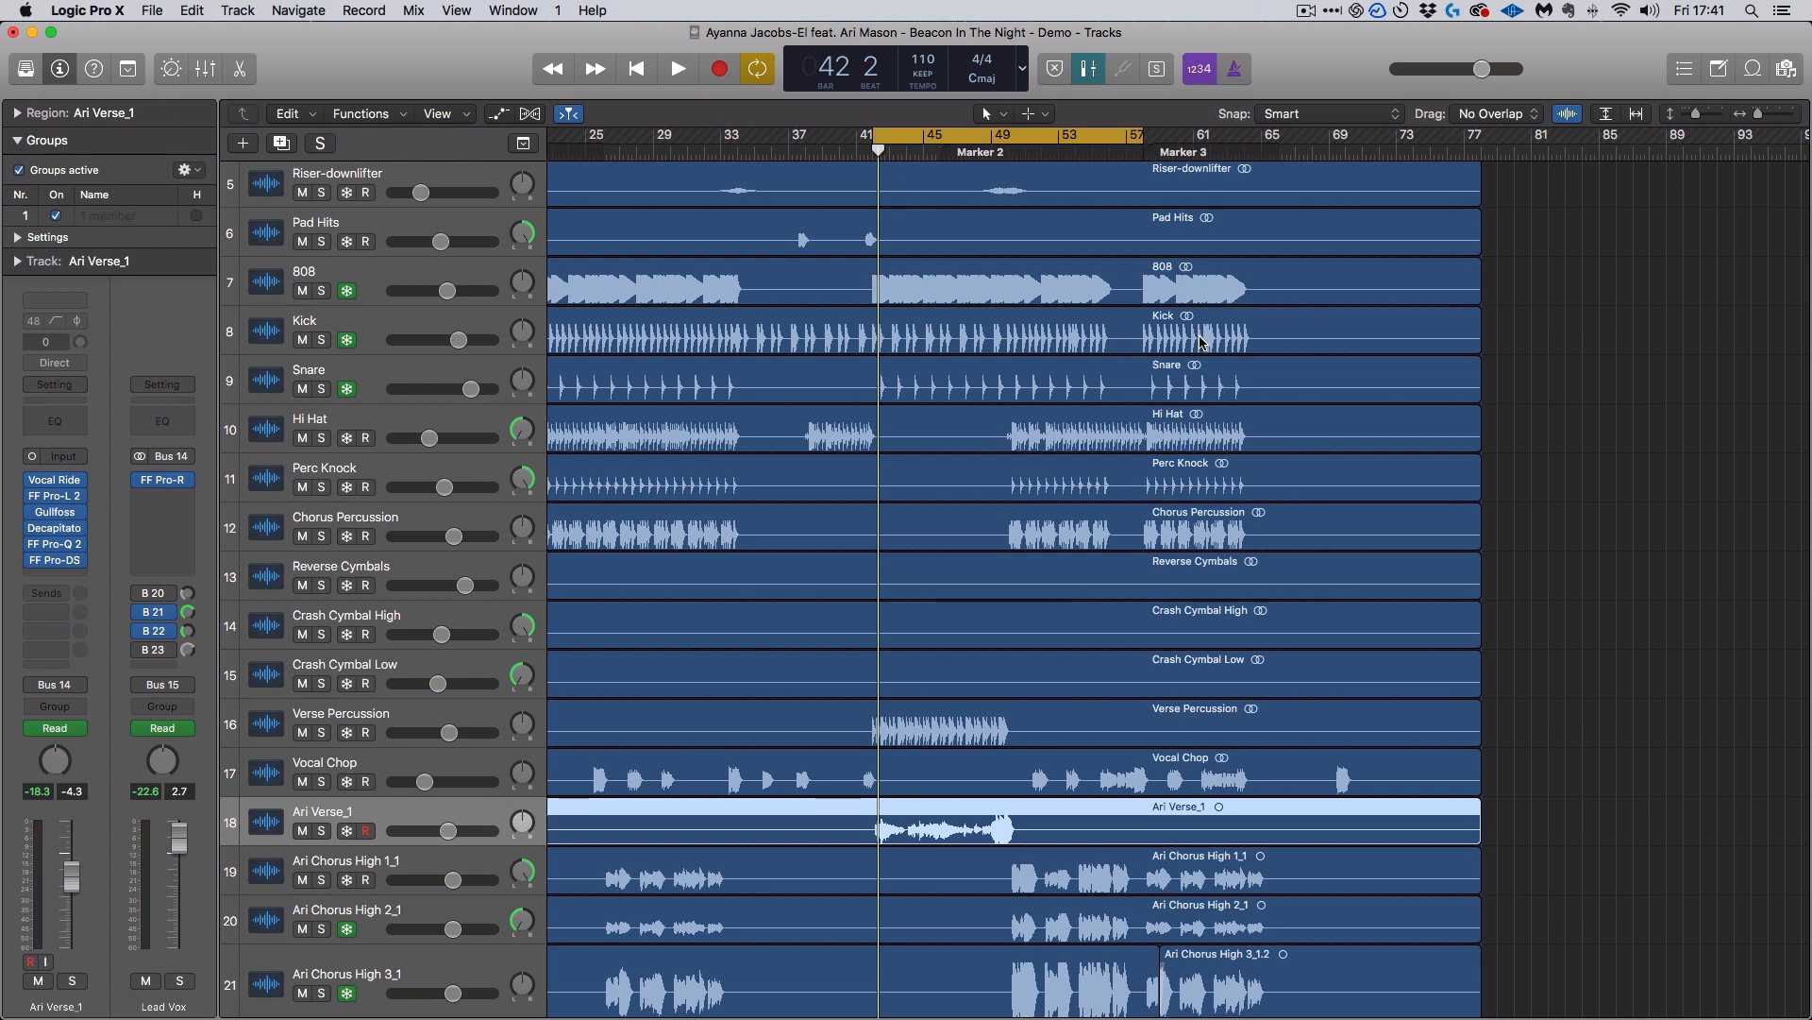
Play the song section starting at bar 42 to hear the verse vocal, stopping near bar 45
key(space)
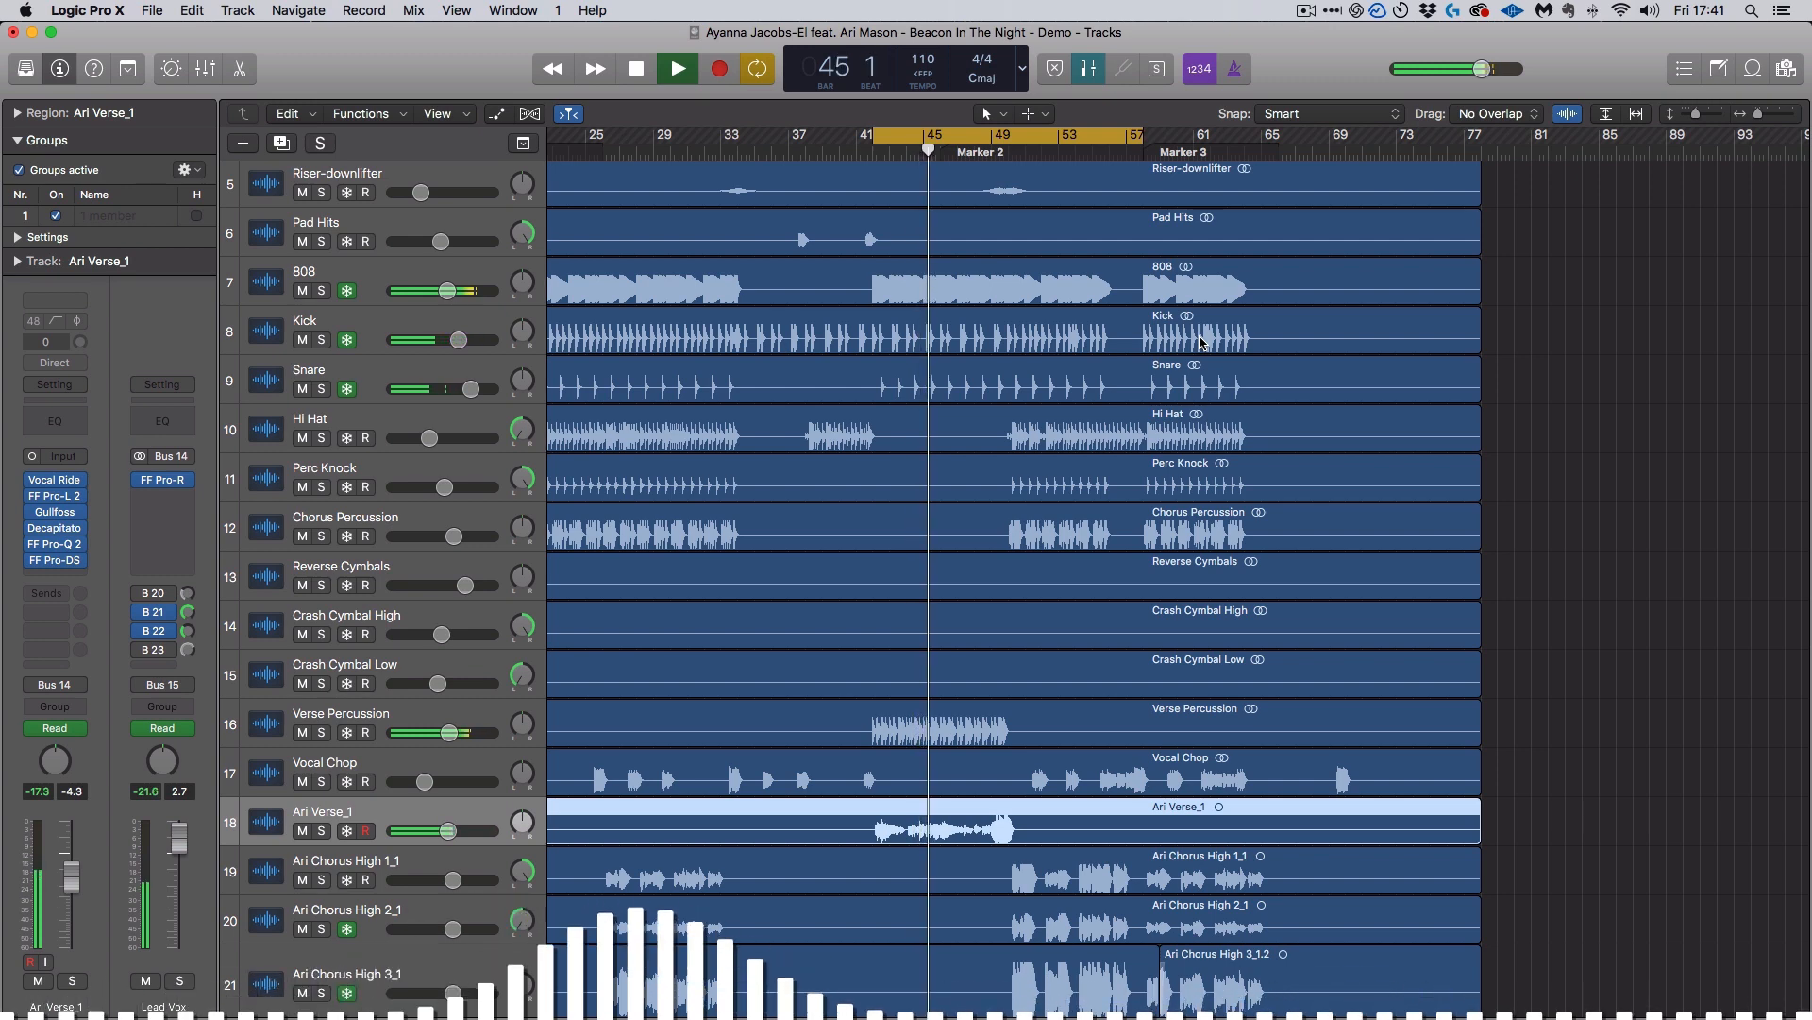
key(space)
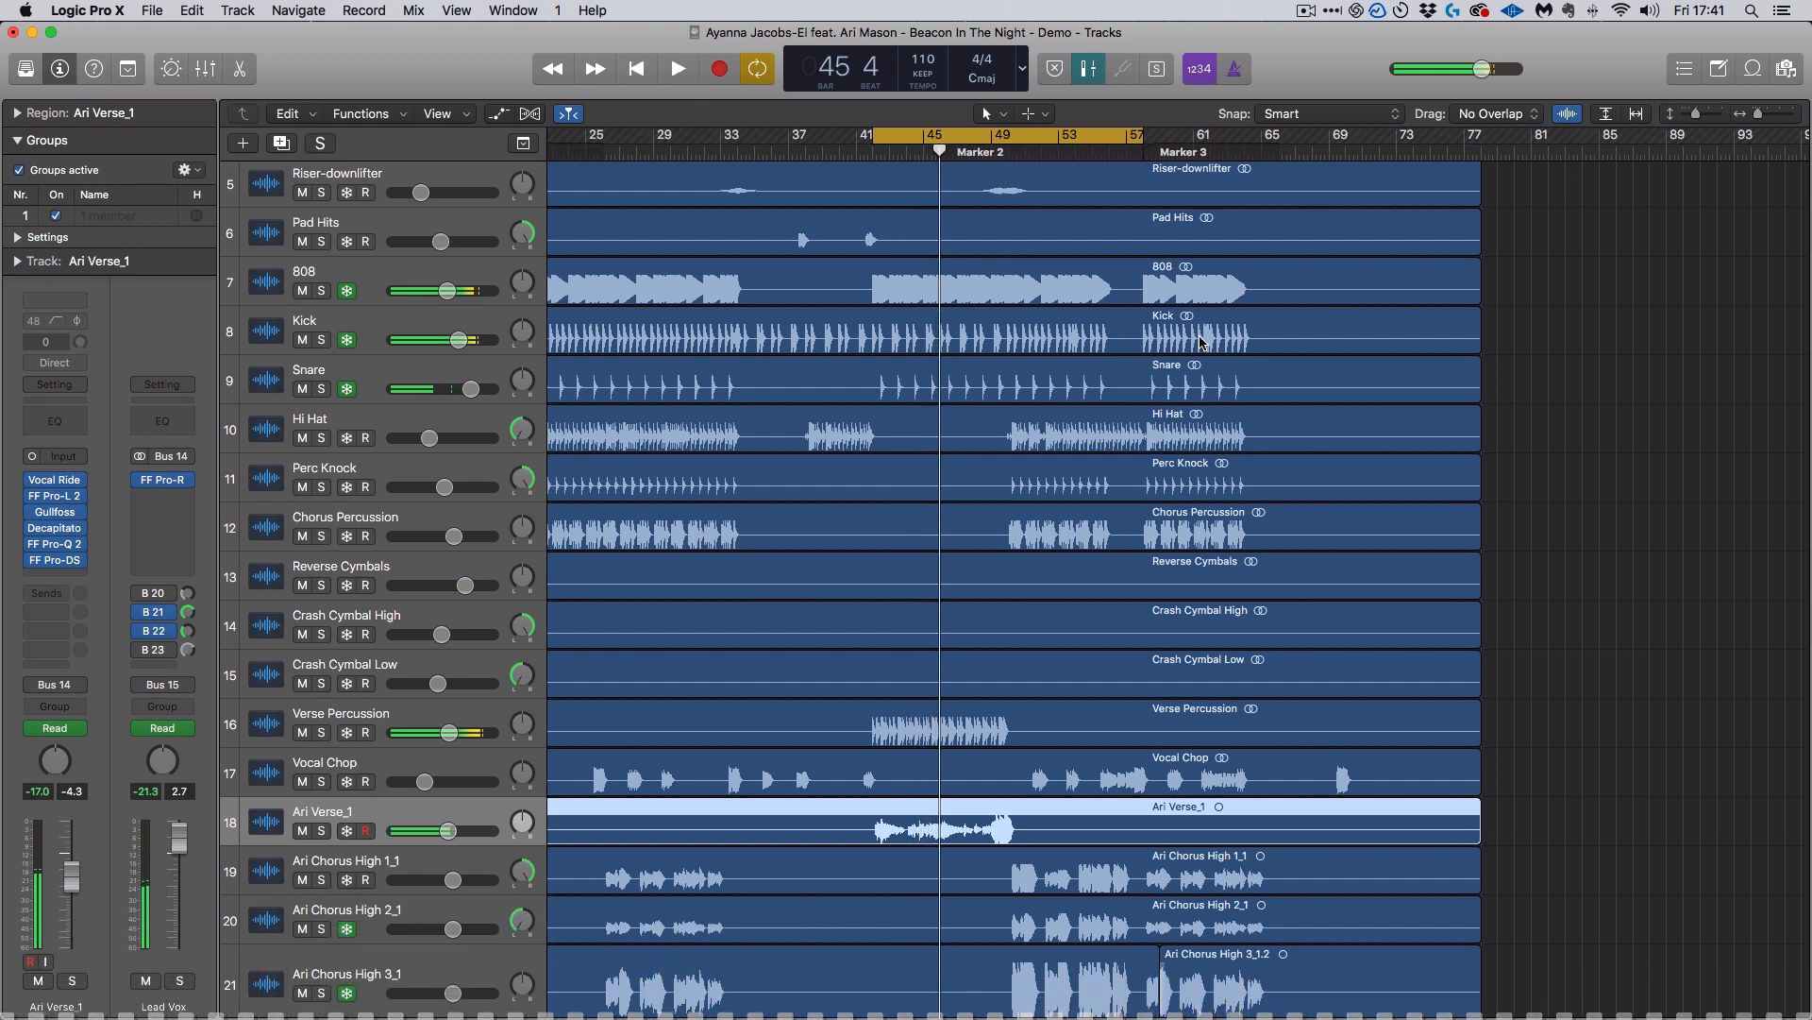
scroll(934, 652, down, 3)
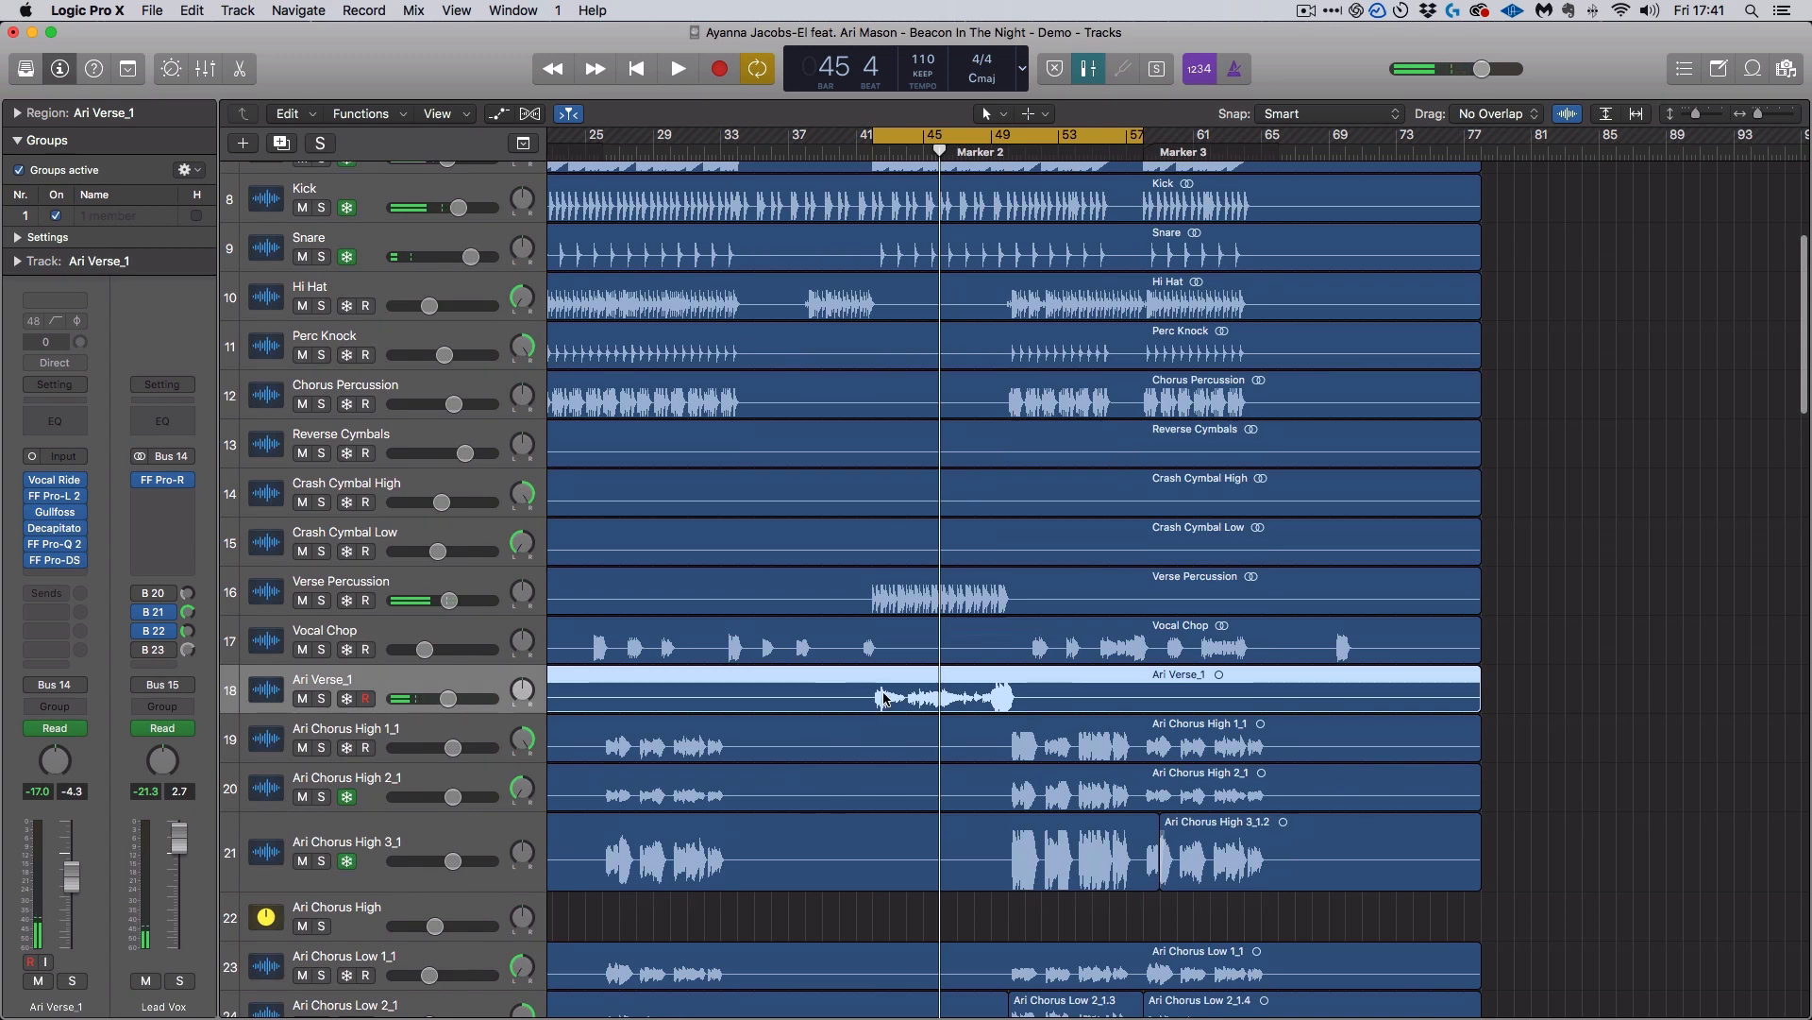
scroll(826, 733, down, 4)
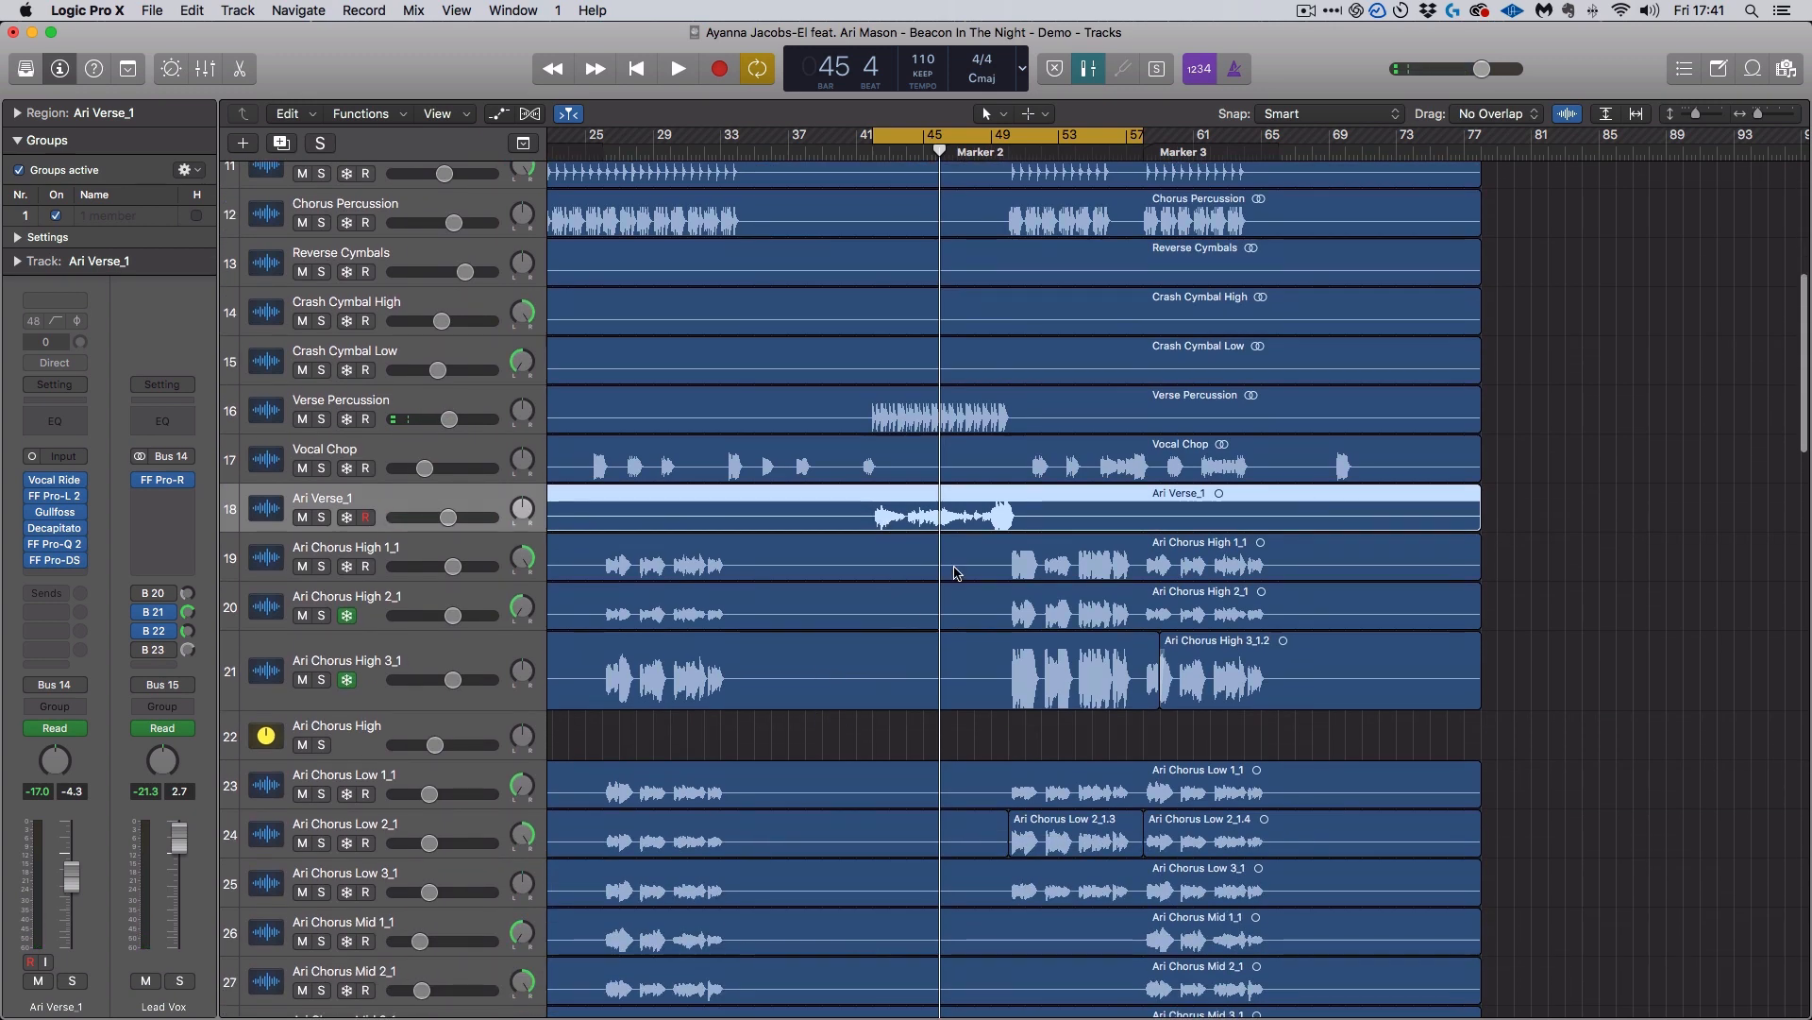
scroll(986, 481, down, 1)
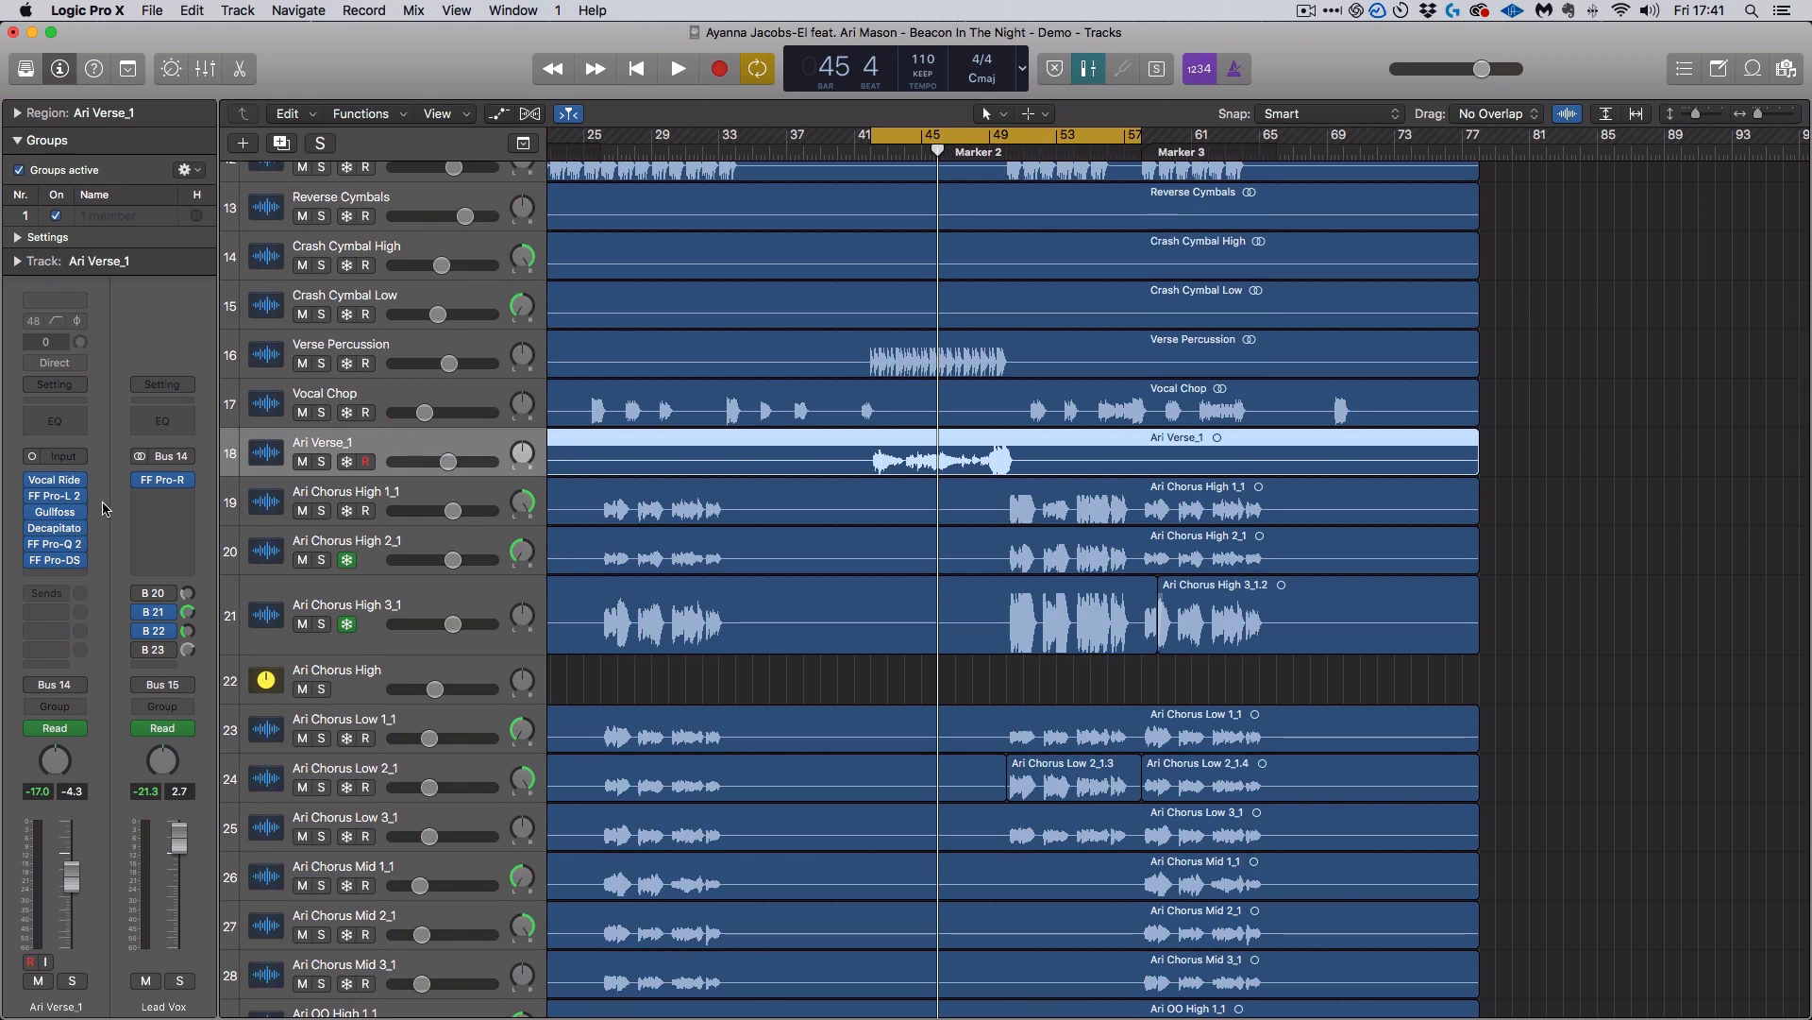
Inspect the Vocal Rider and FF Pro-L 2 plug-ins on the verse vocal channel, closing each one again
mouse_move(59, 485)
click(58, 481)
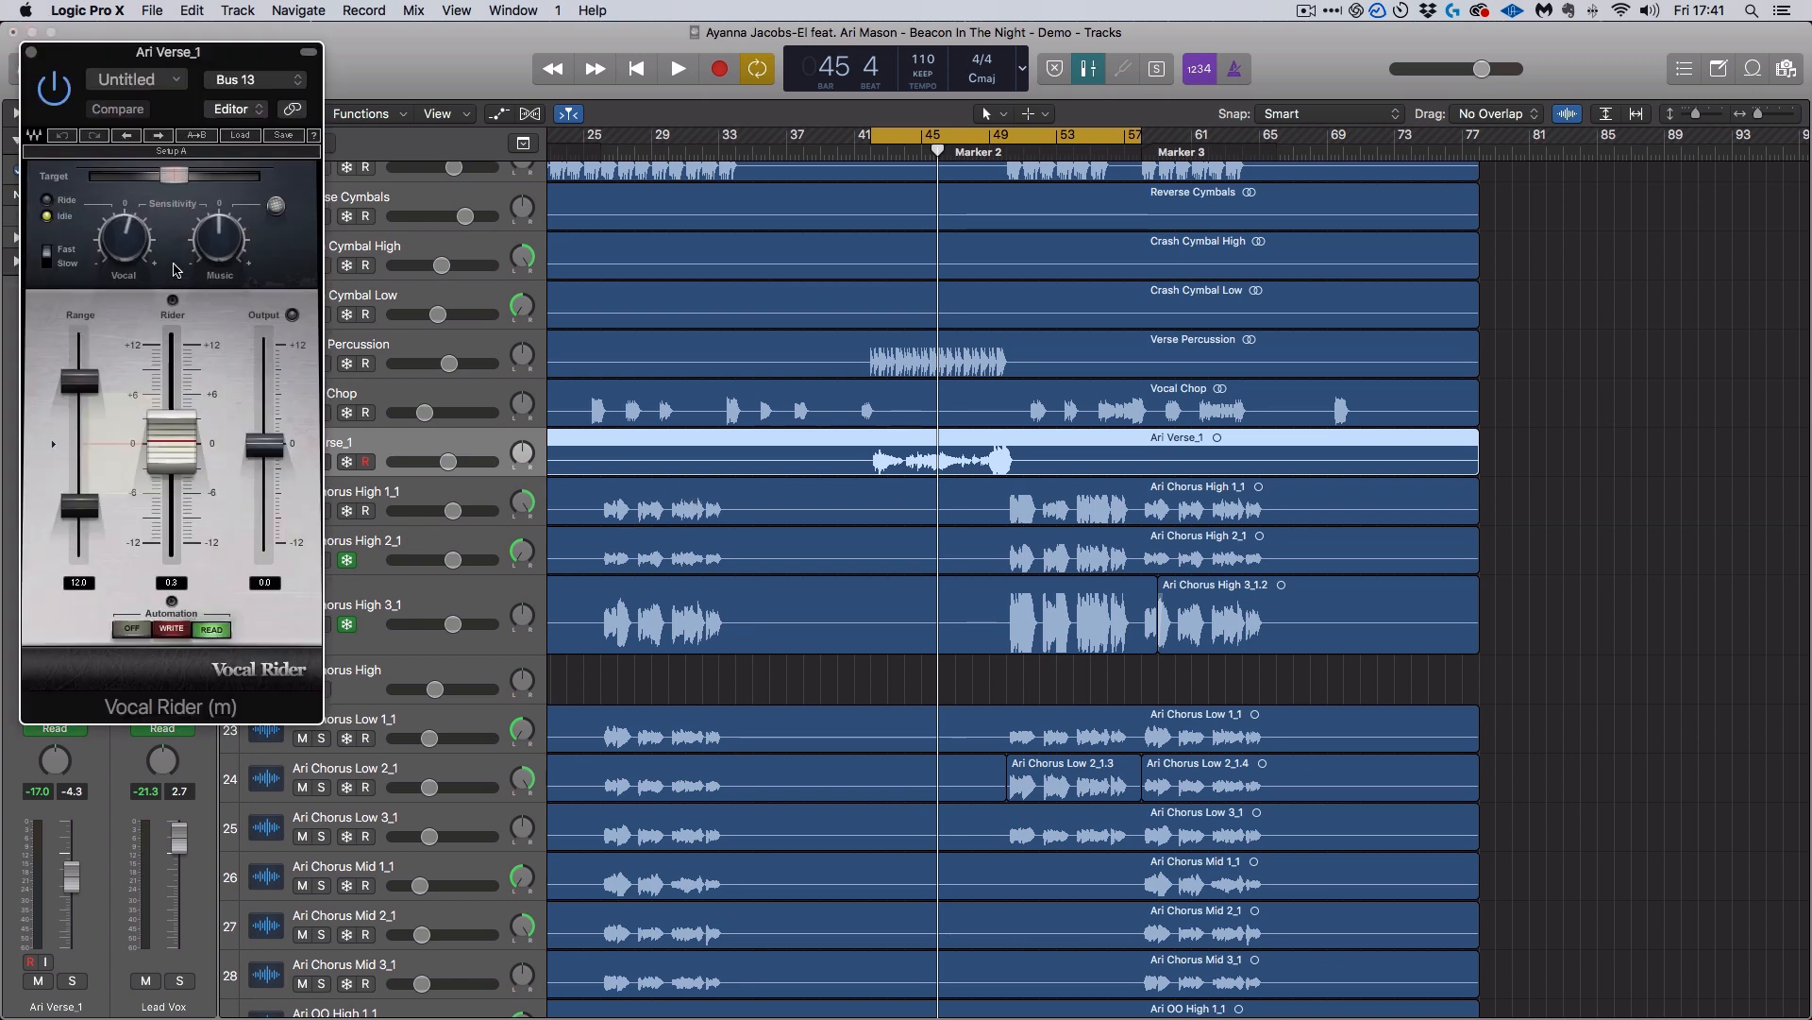
click(32, 52)
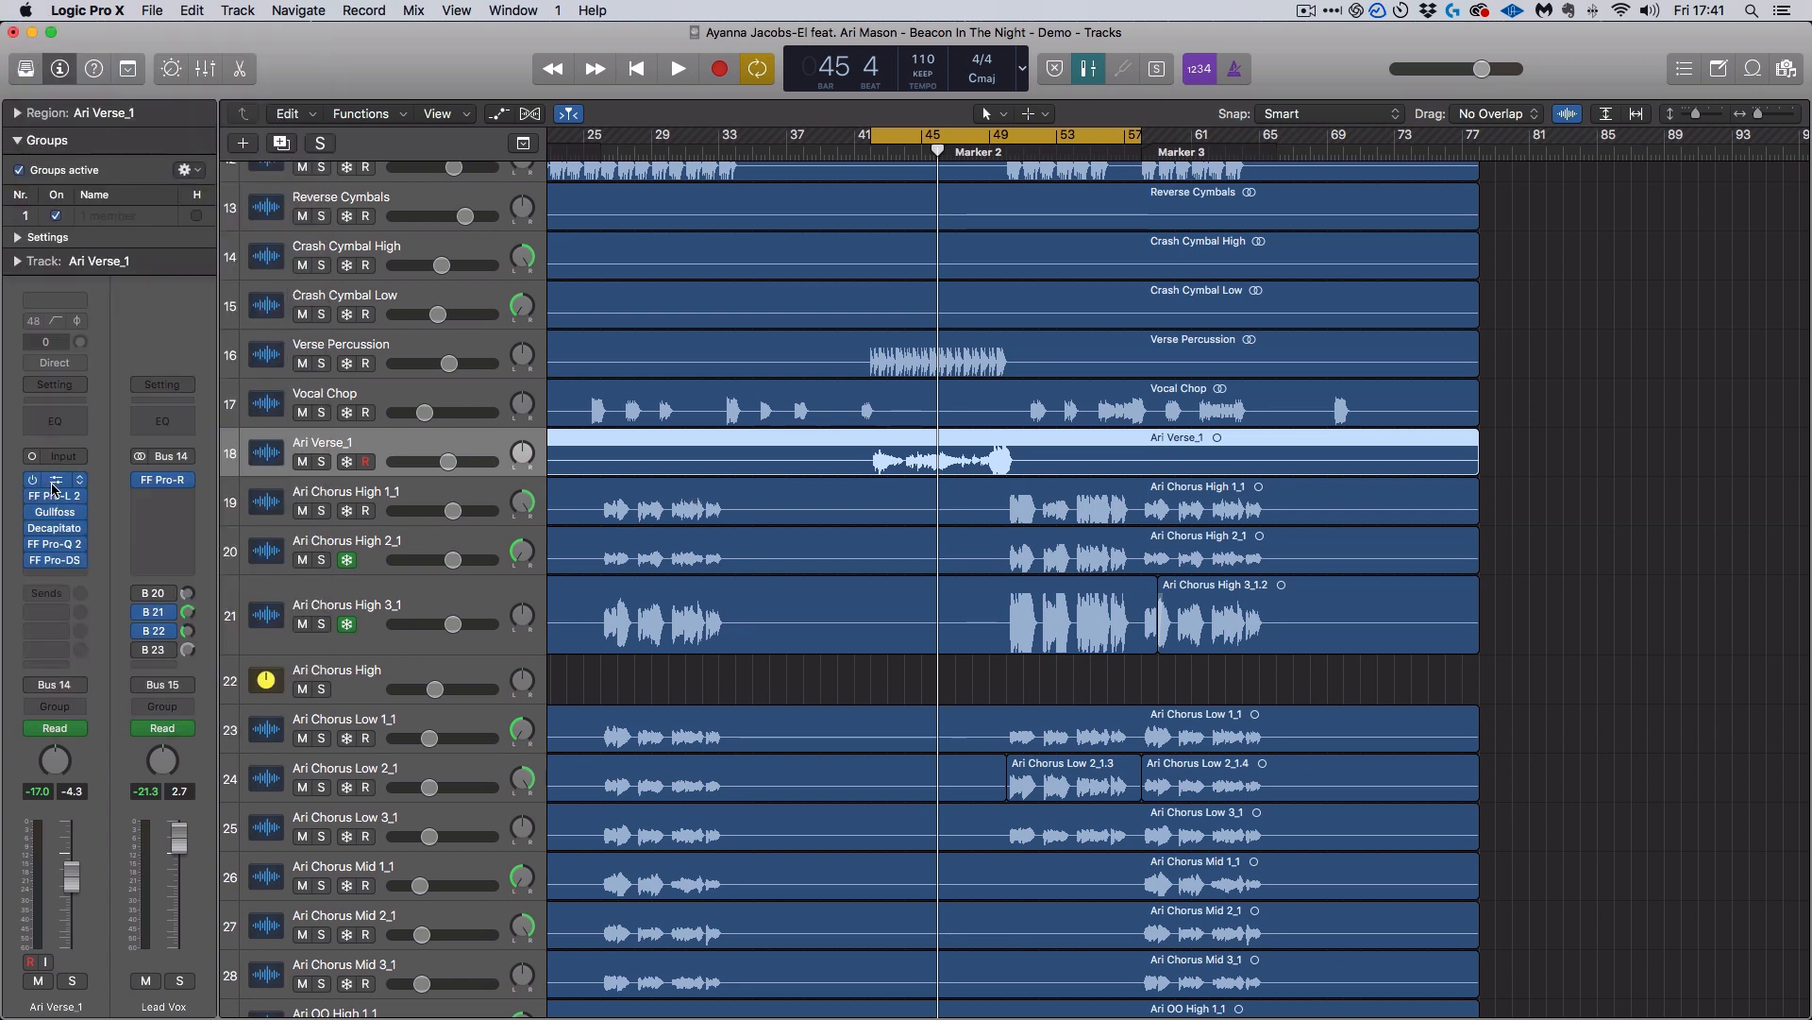
click(54, 483)
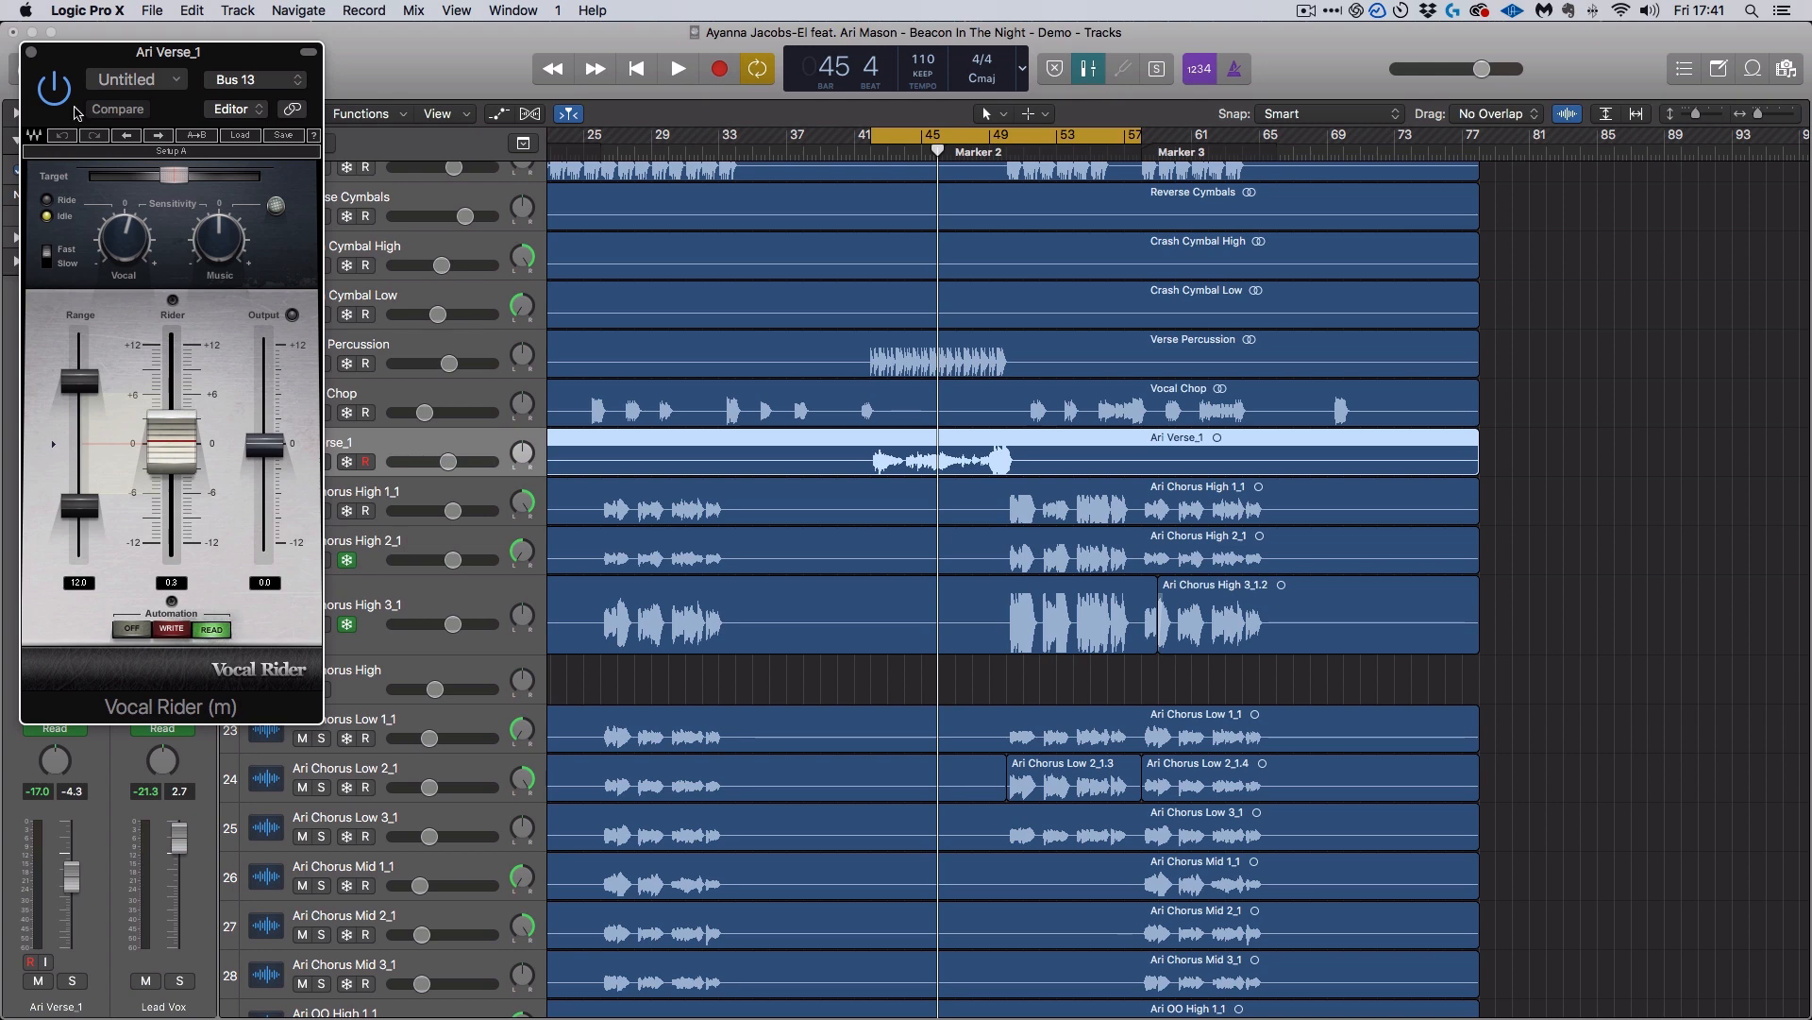
click(31, 52)
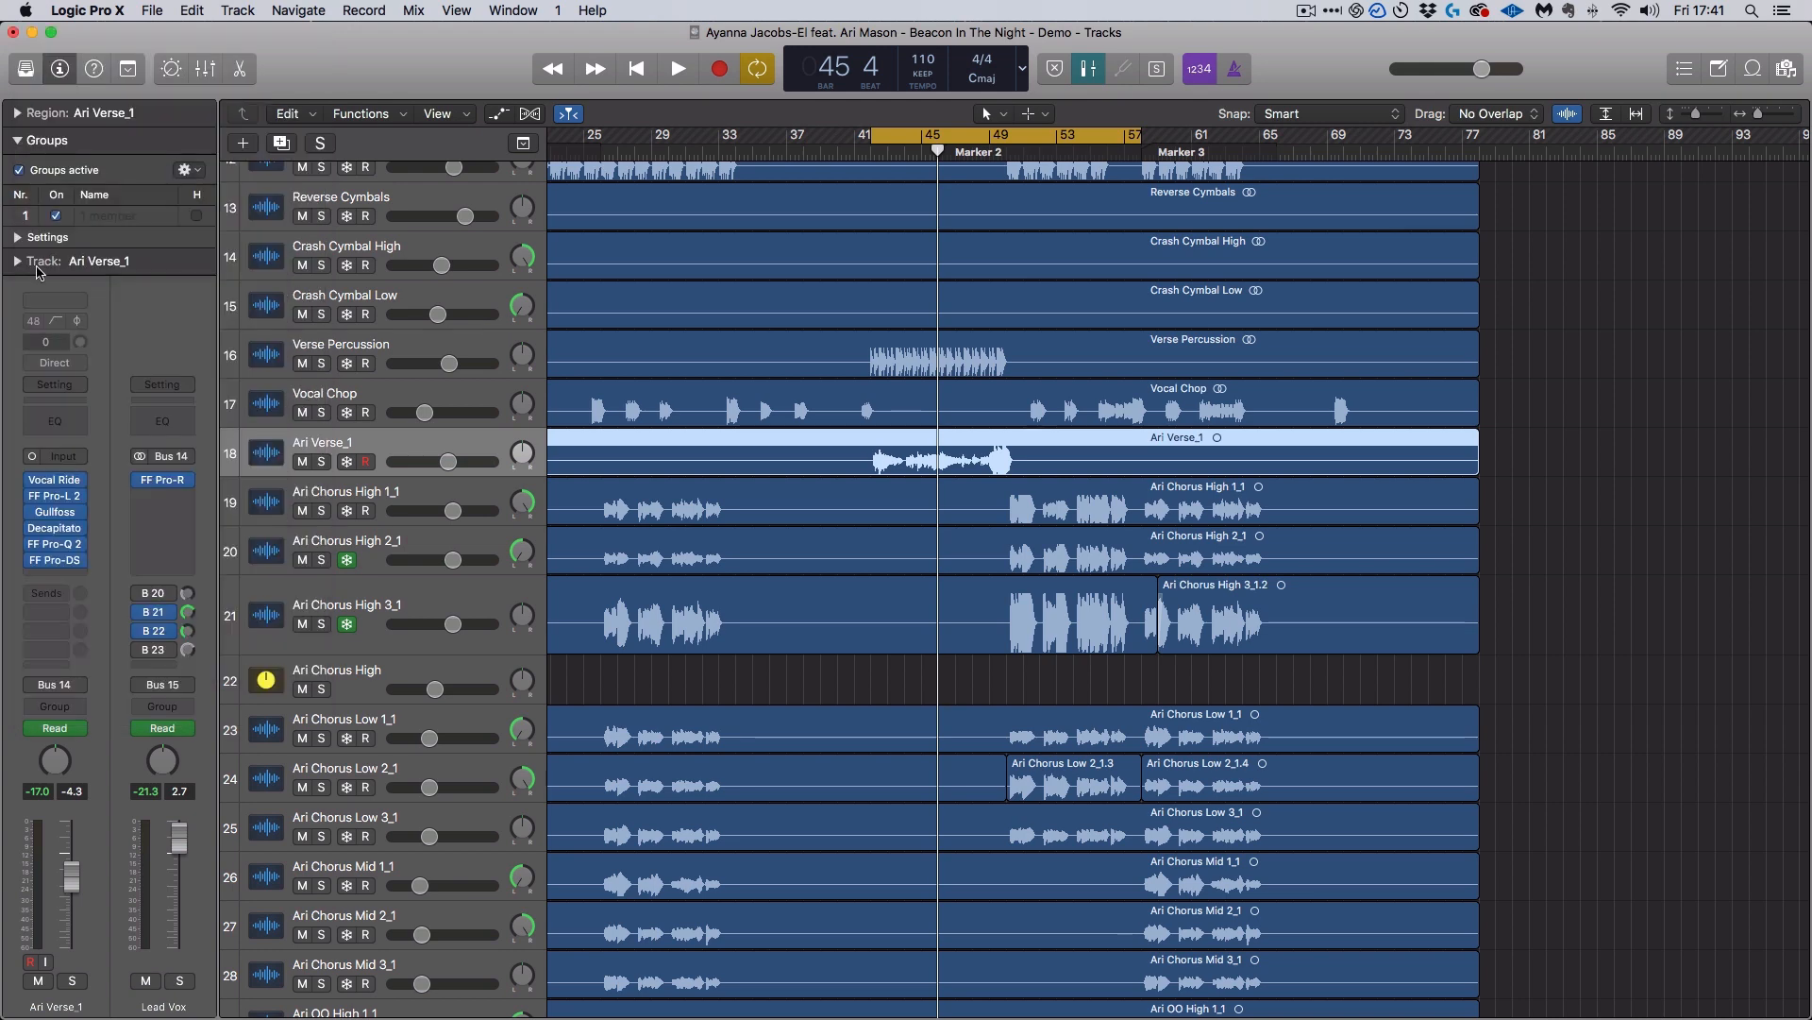
click(57, 499)
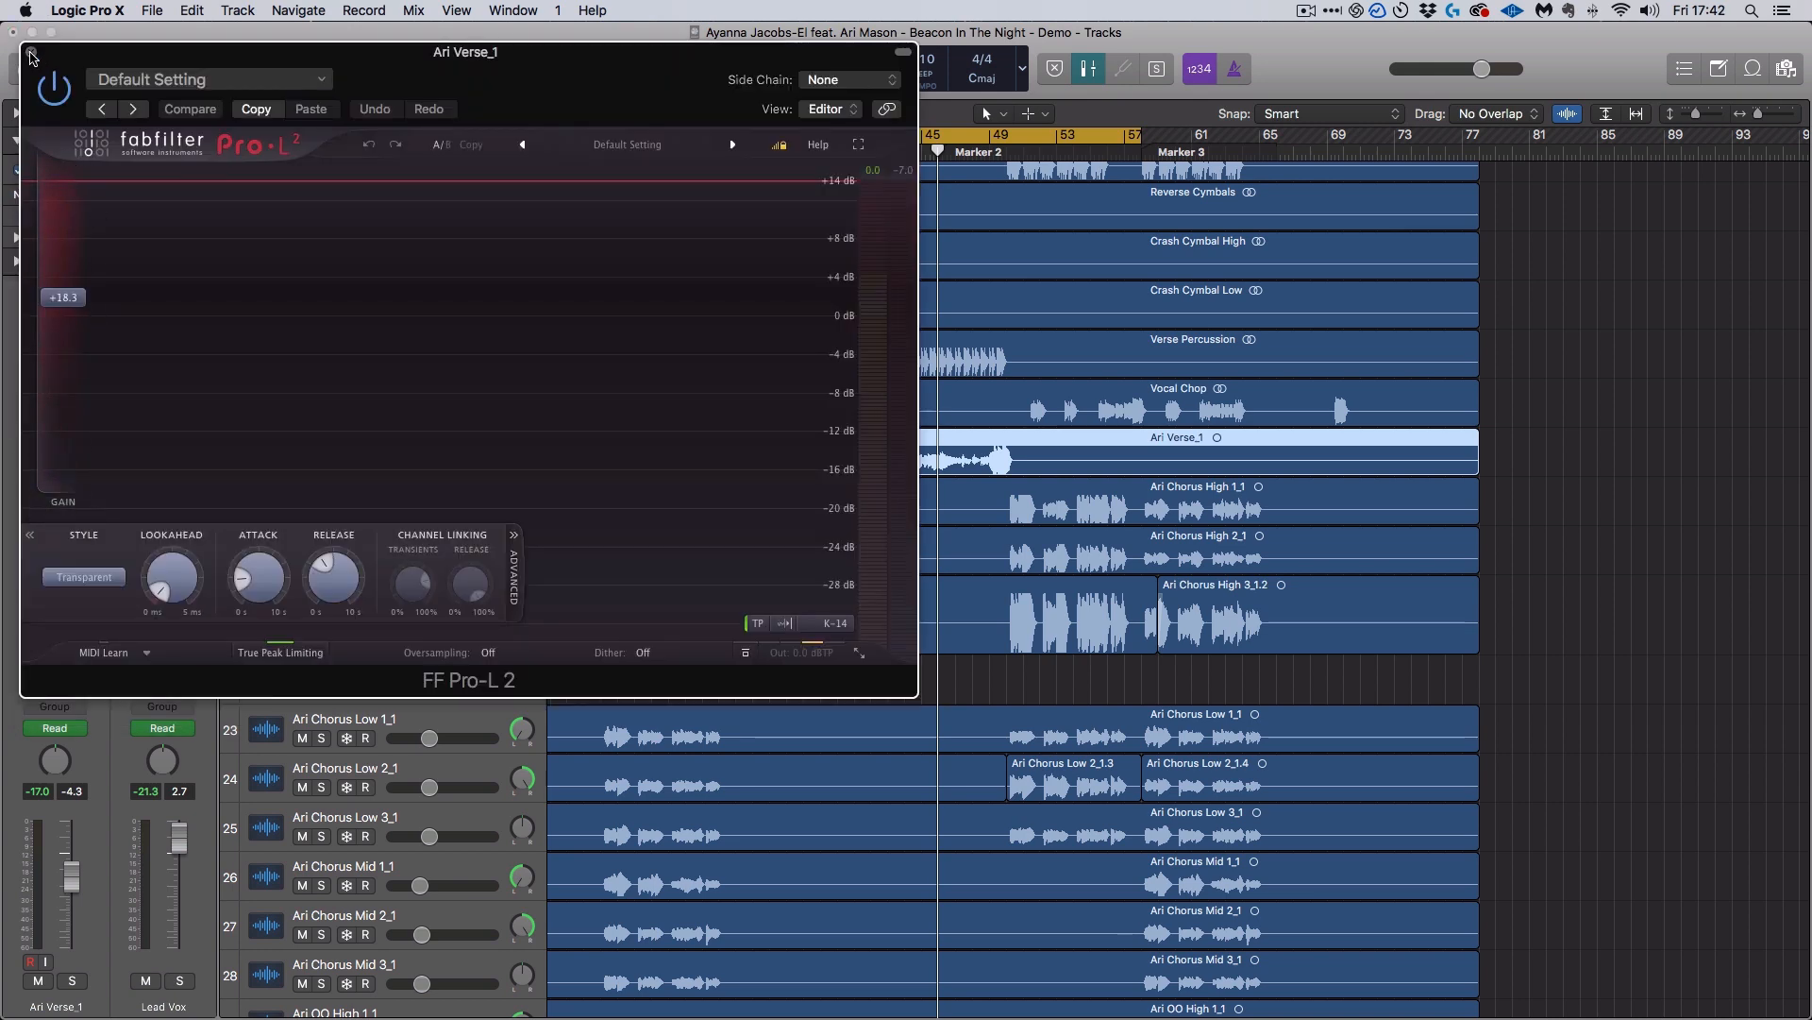
click(31, 53)
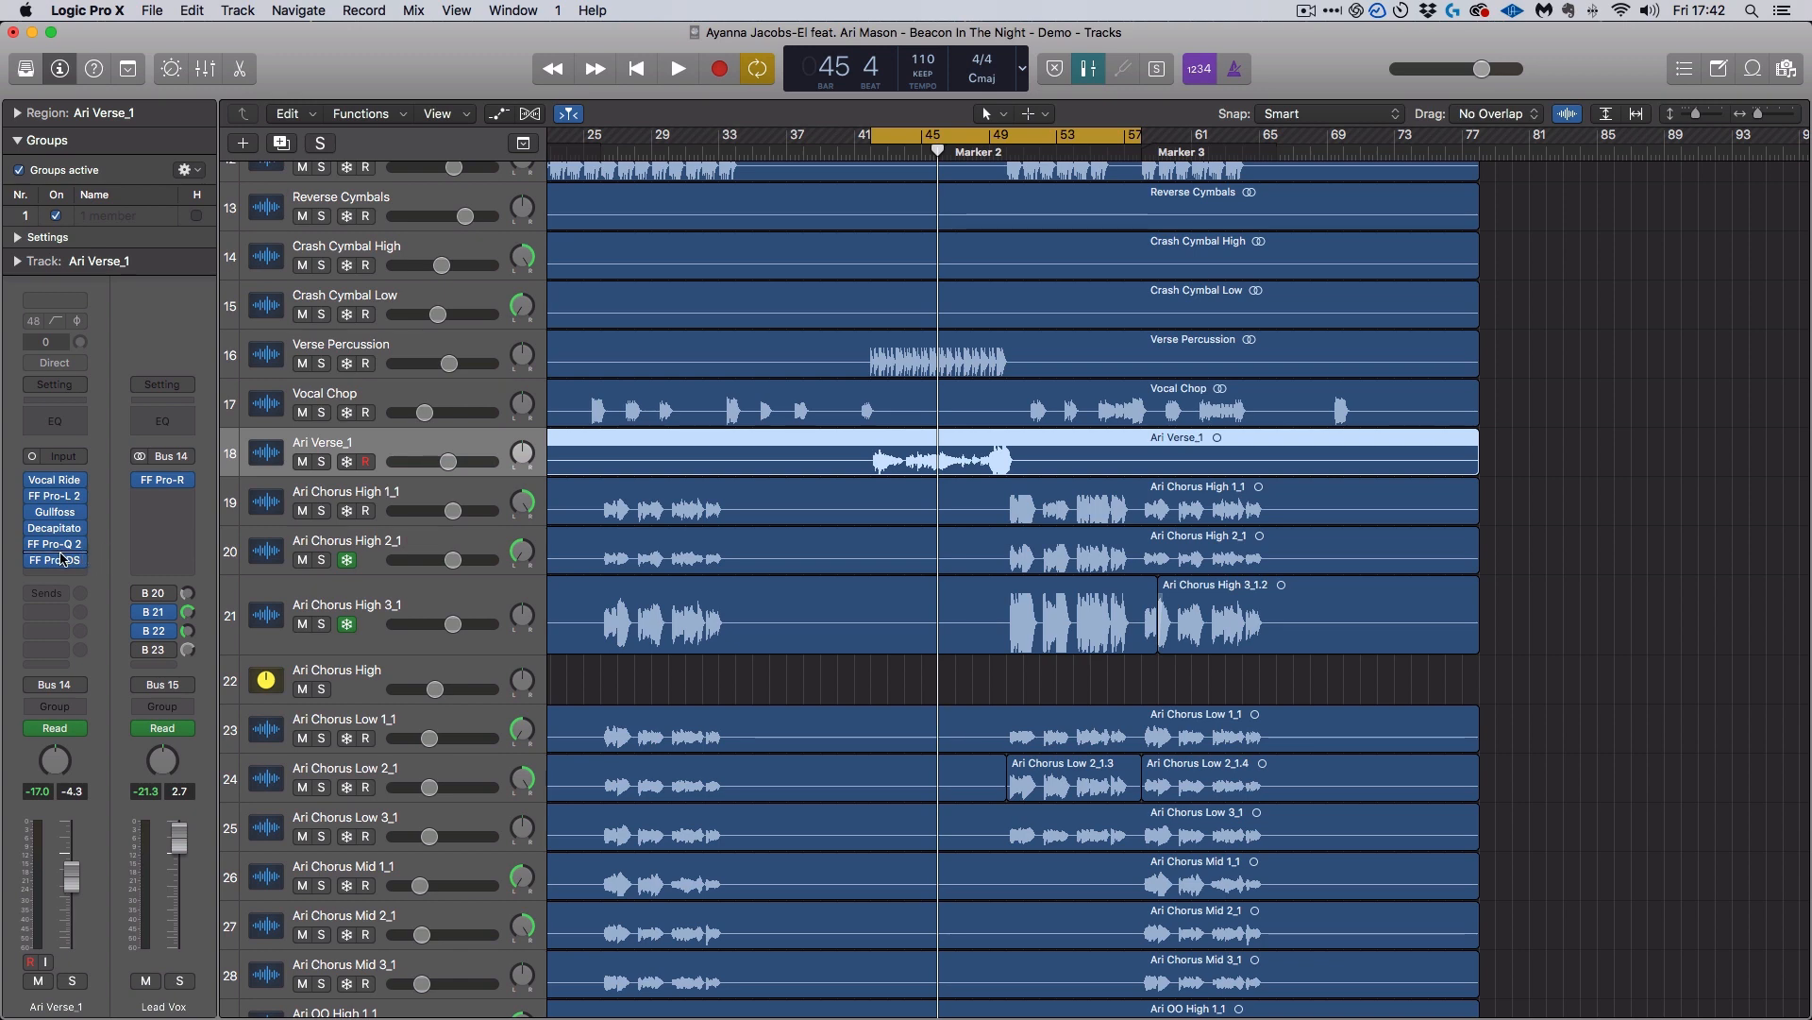
Insert a Dynamics Compressor on the verse vocal channel between FF Pro-Q 2 and FF Pro-DS
click(62, 558)
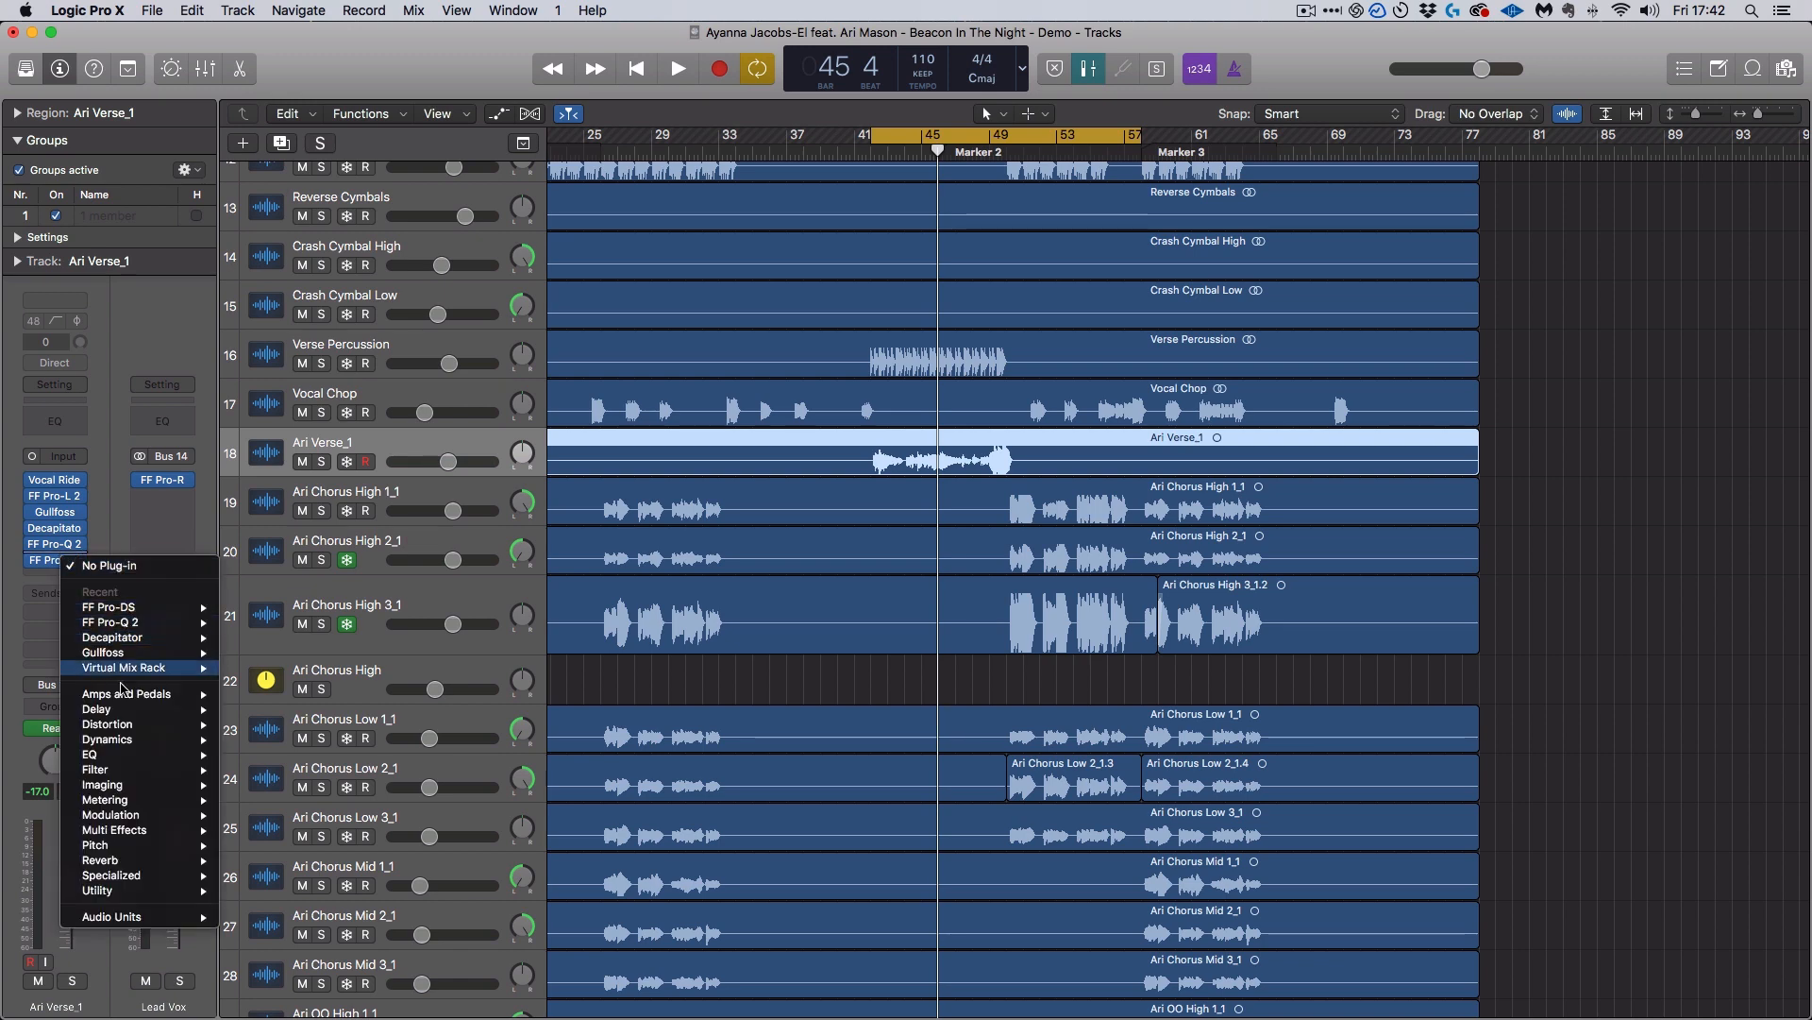
mouse_move(137, 741)
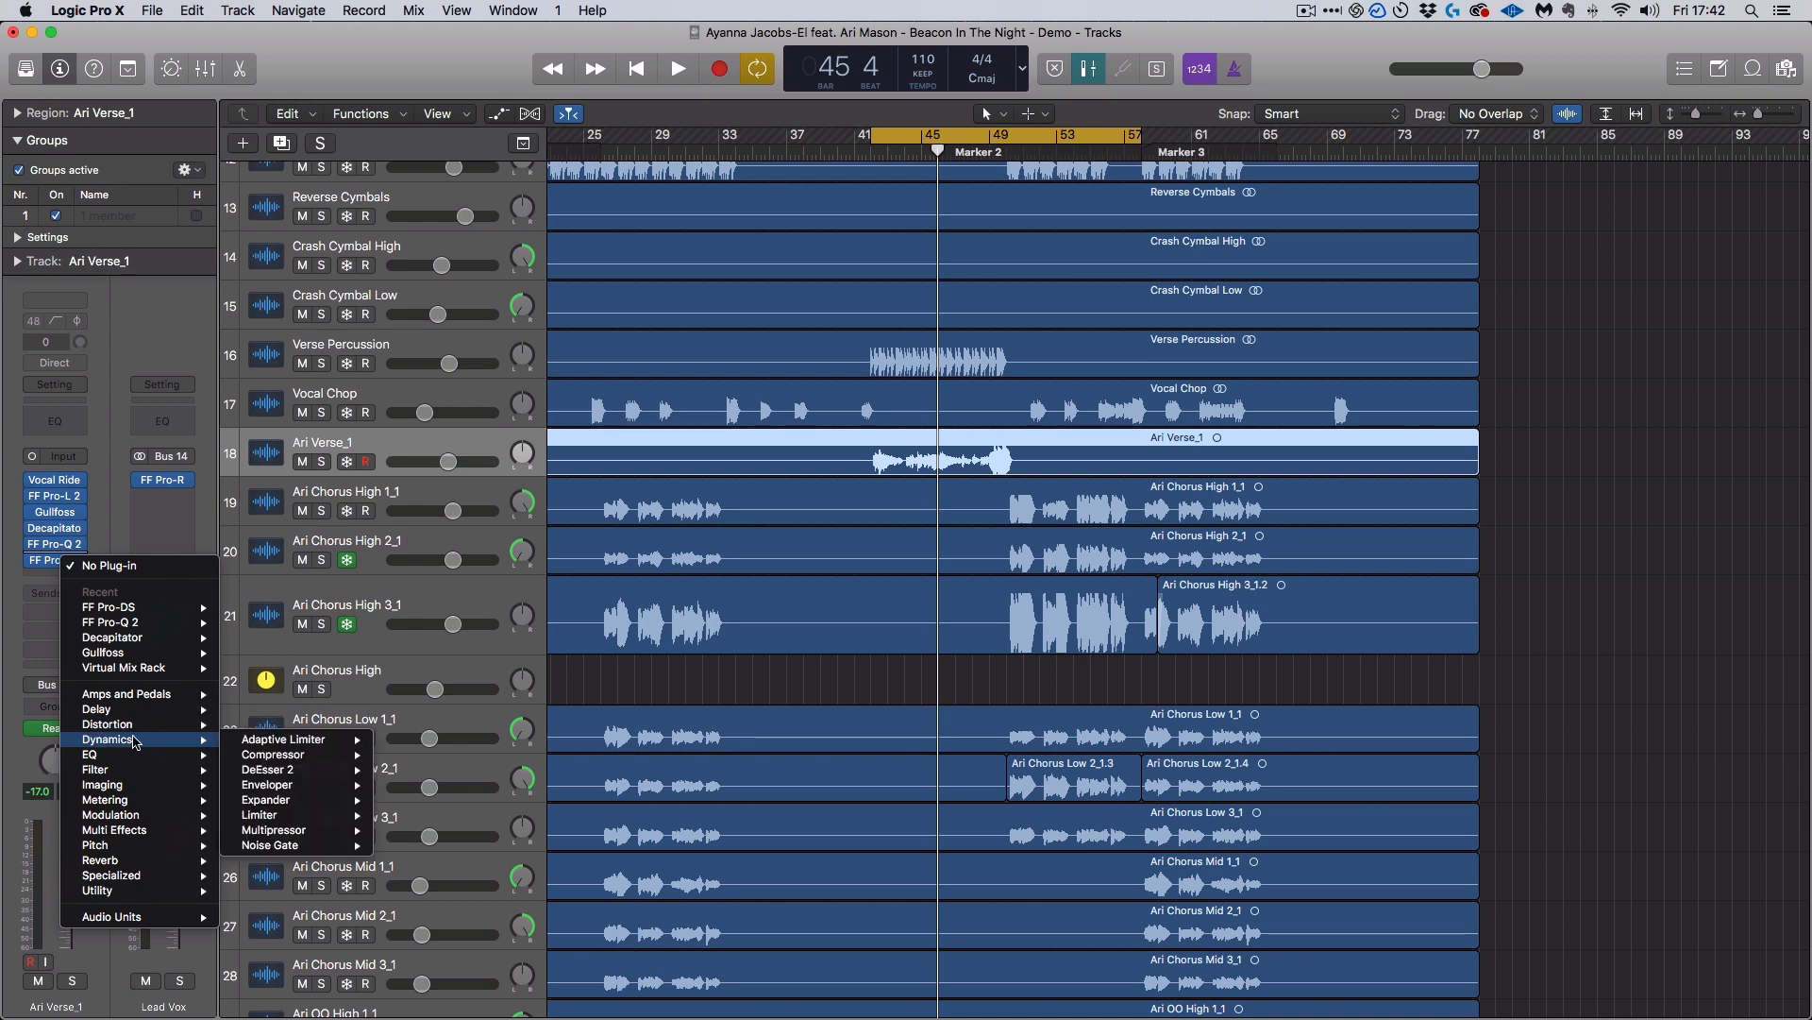
mouse_move(281, 758)
click(409, 758)
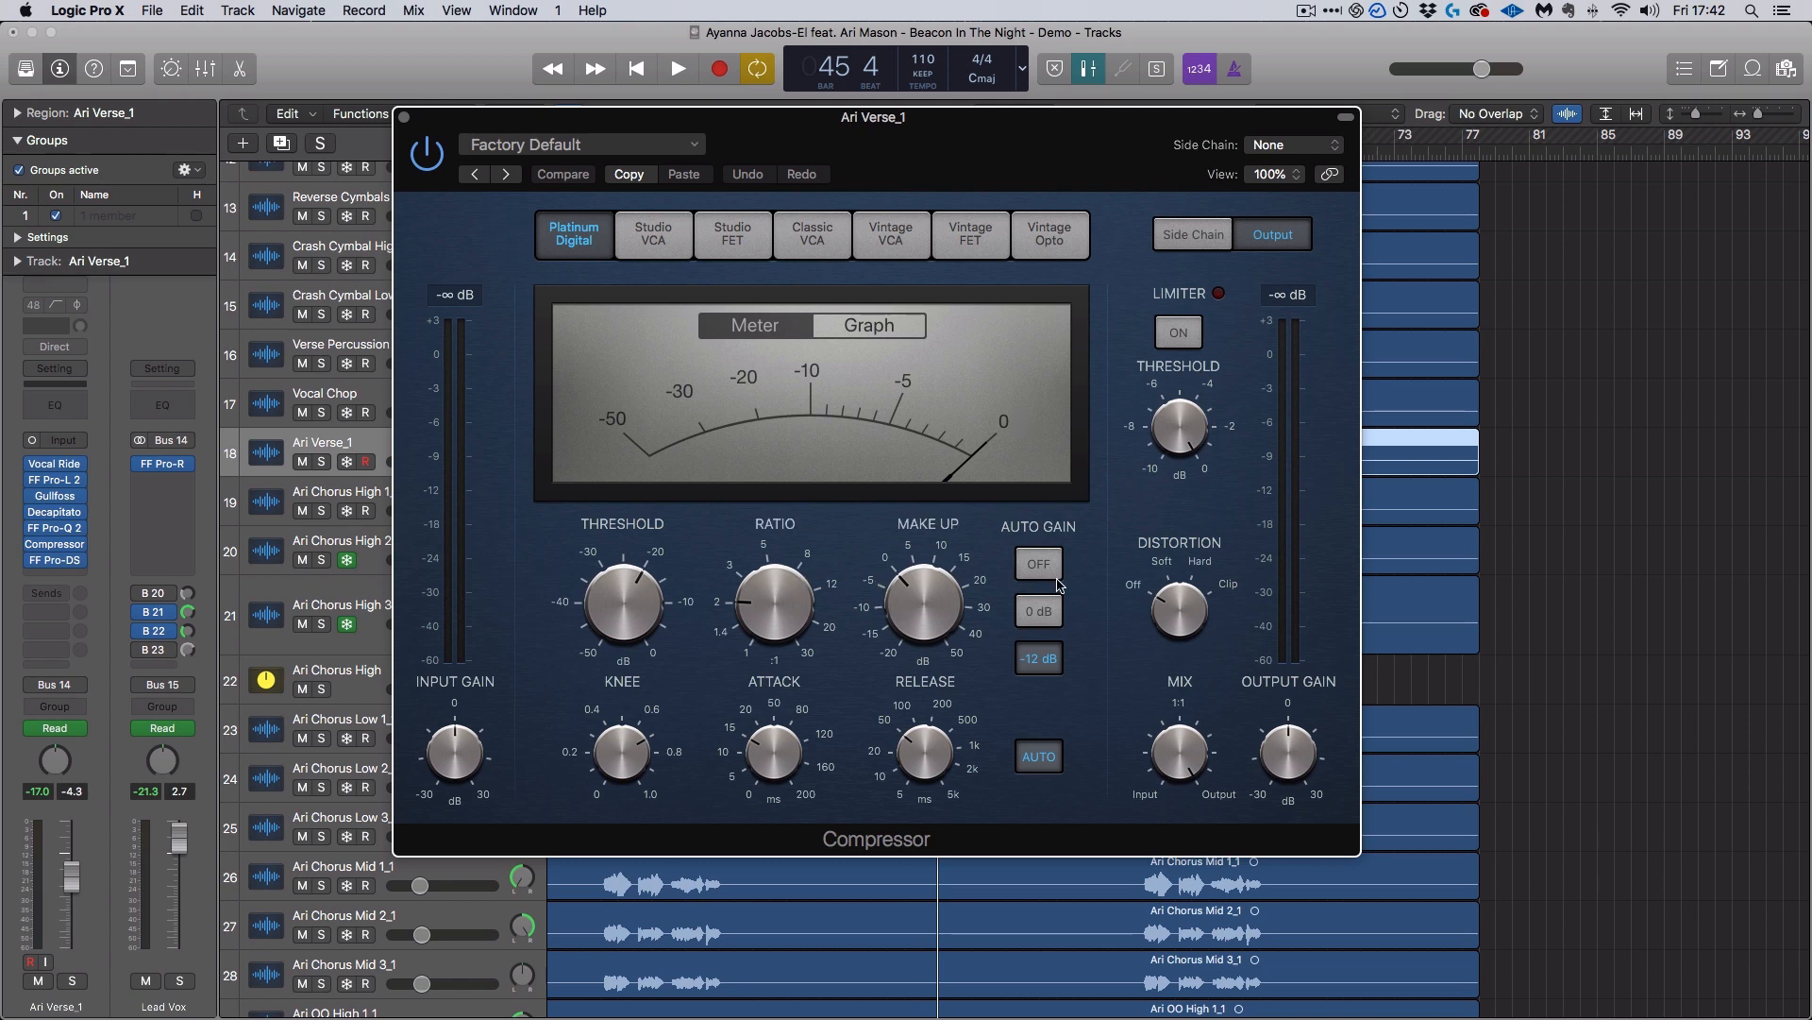
mouse_move(920, 578)
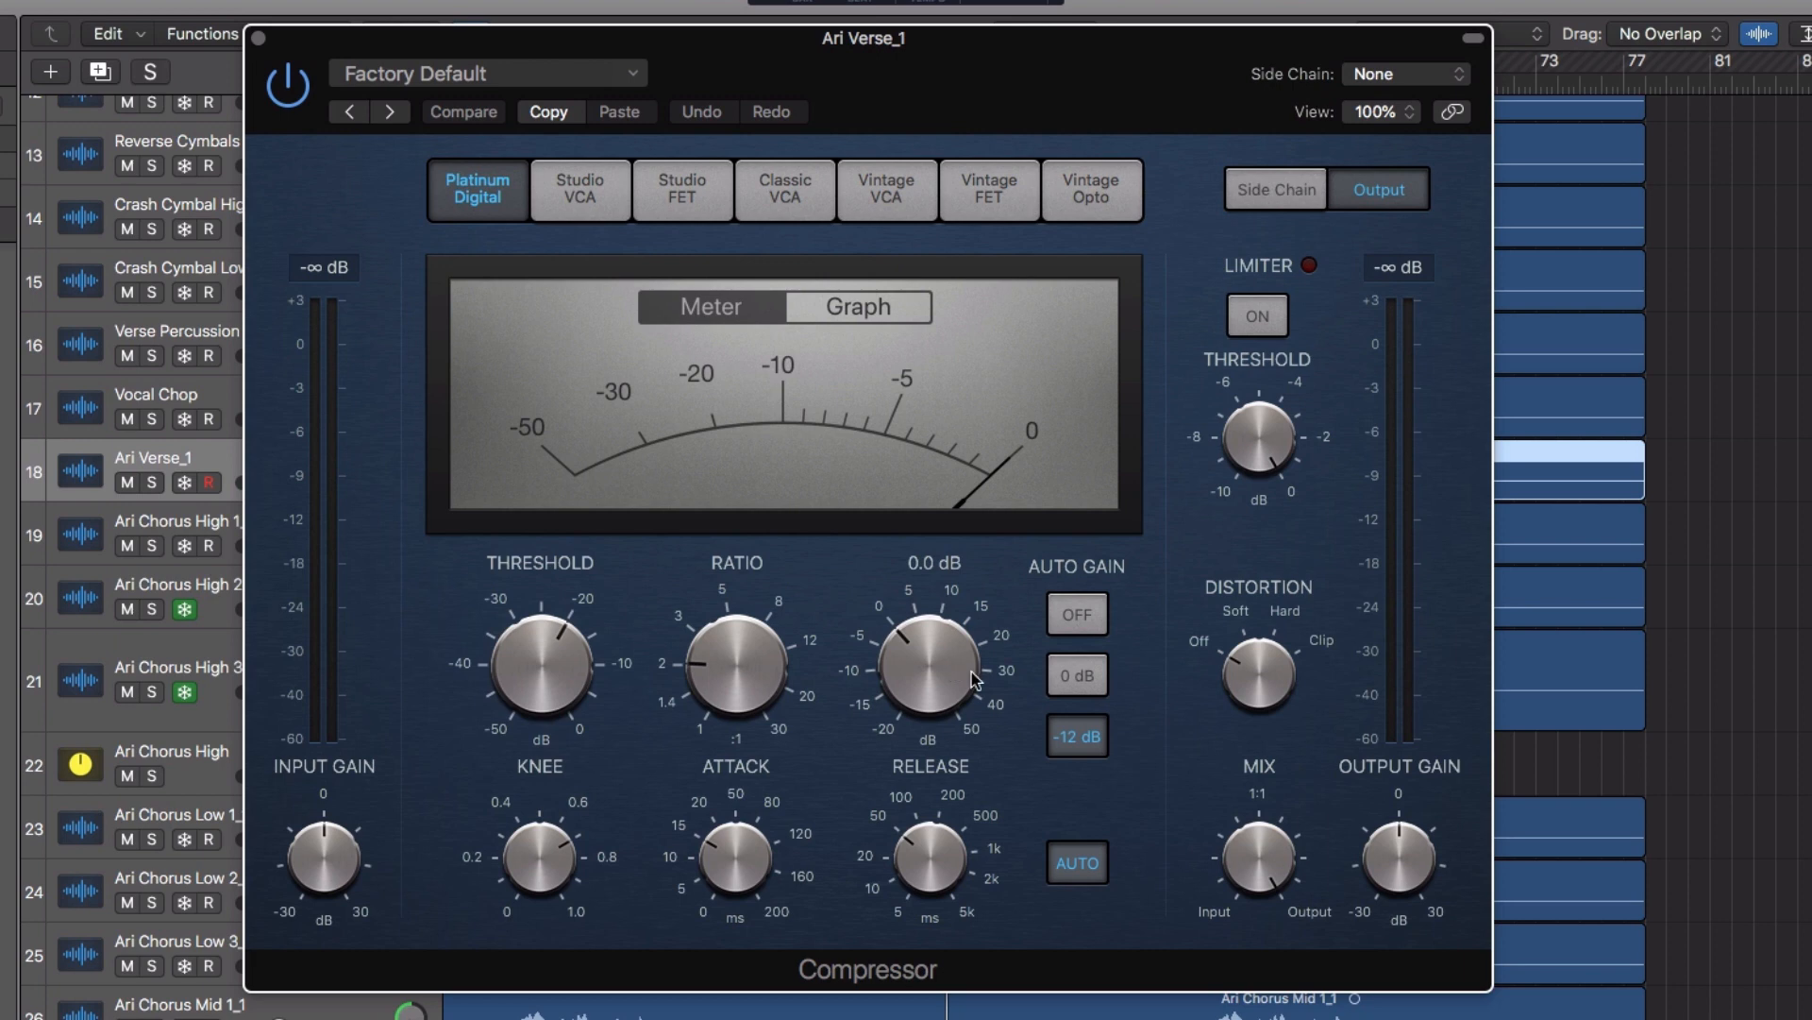
click(575, 72)
click(761, 69)
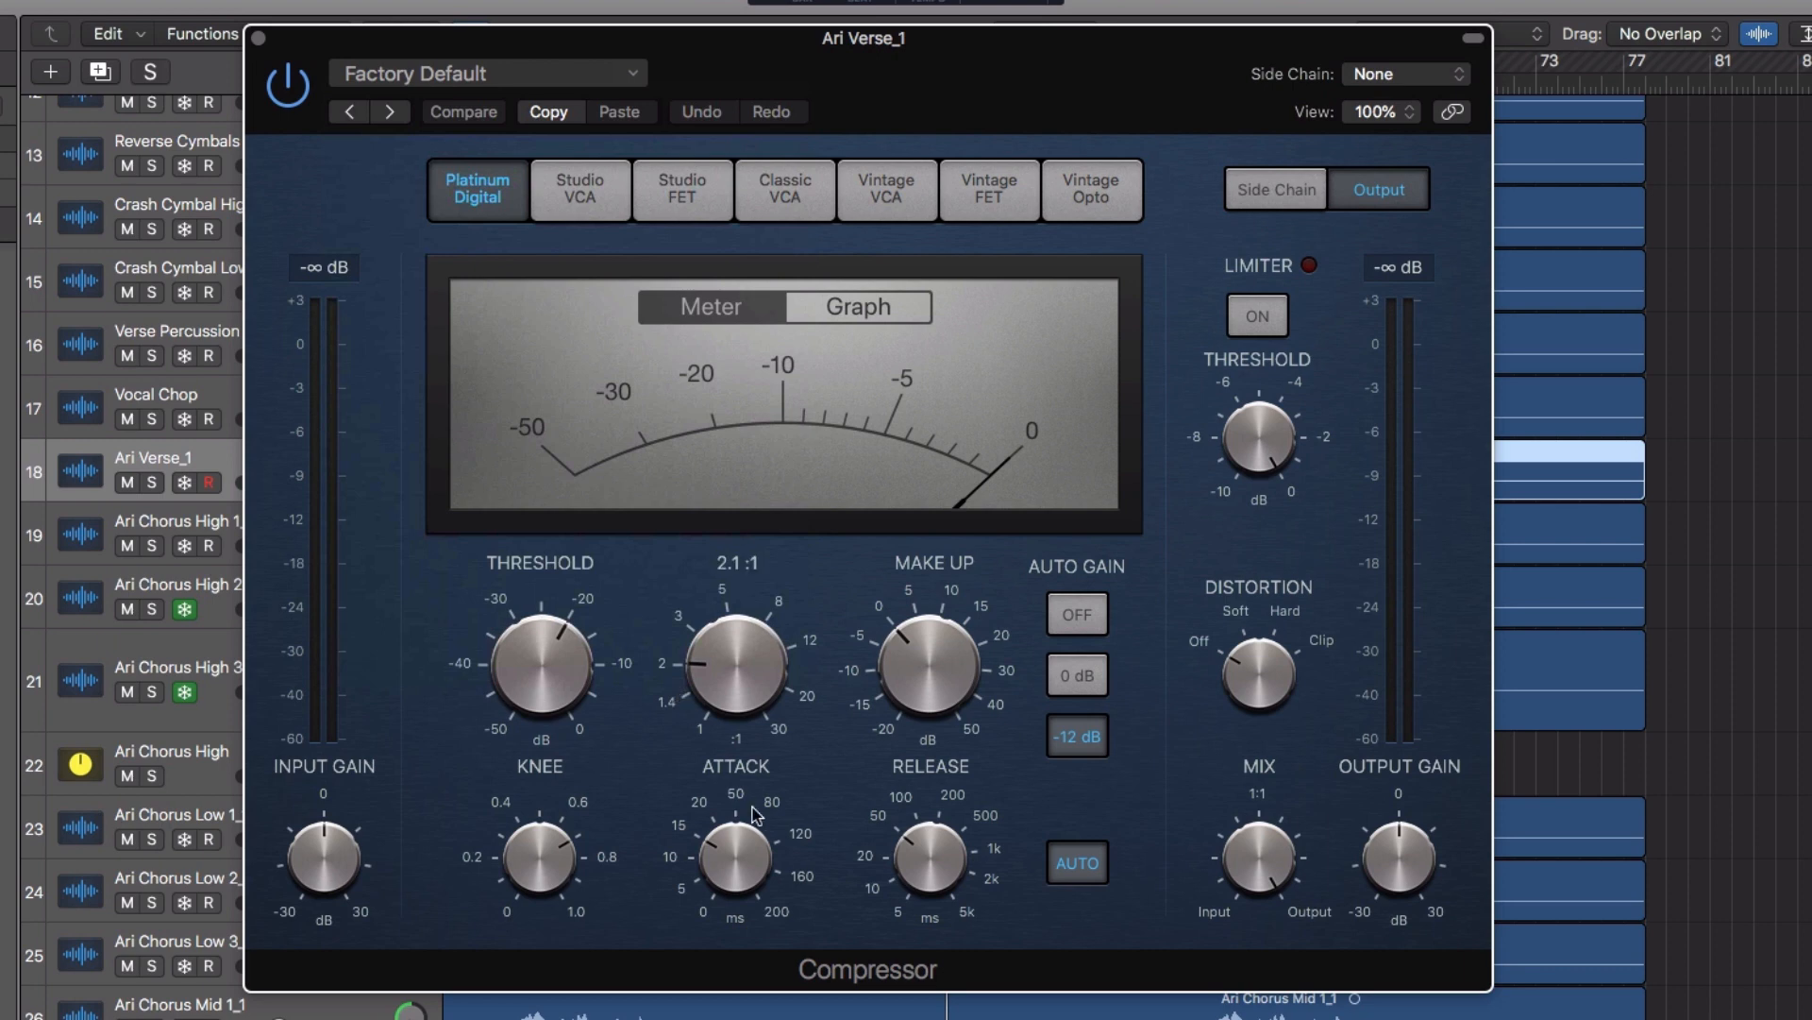
Set the compressor's attack to 10 ms and its release to 100 ms, leaving auto release switched on
mouse_move(747, 856)
drag(745, 857, 742, 881)
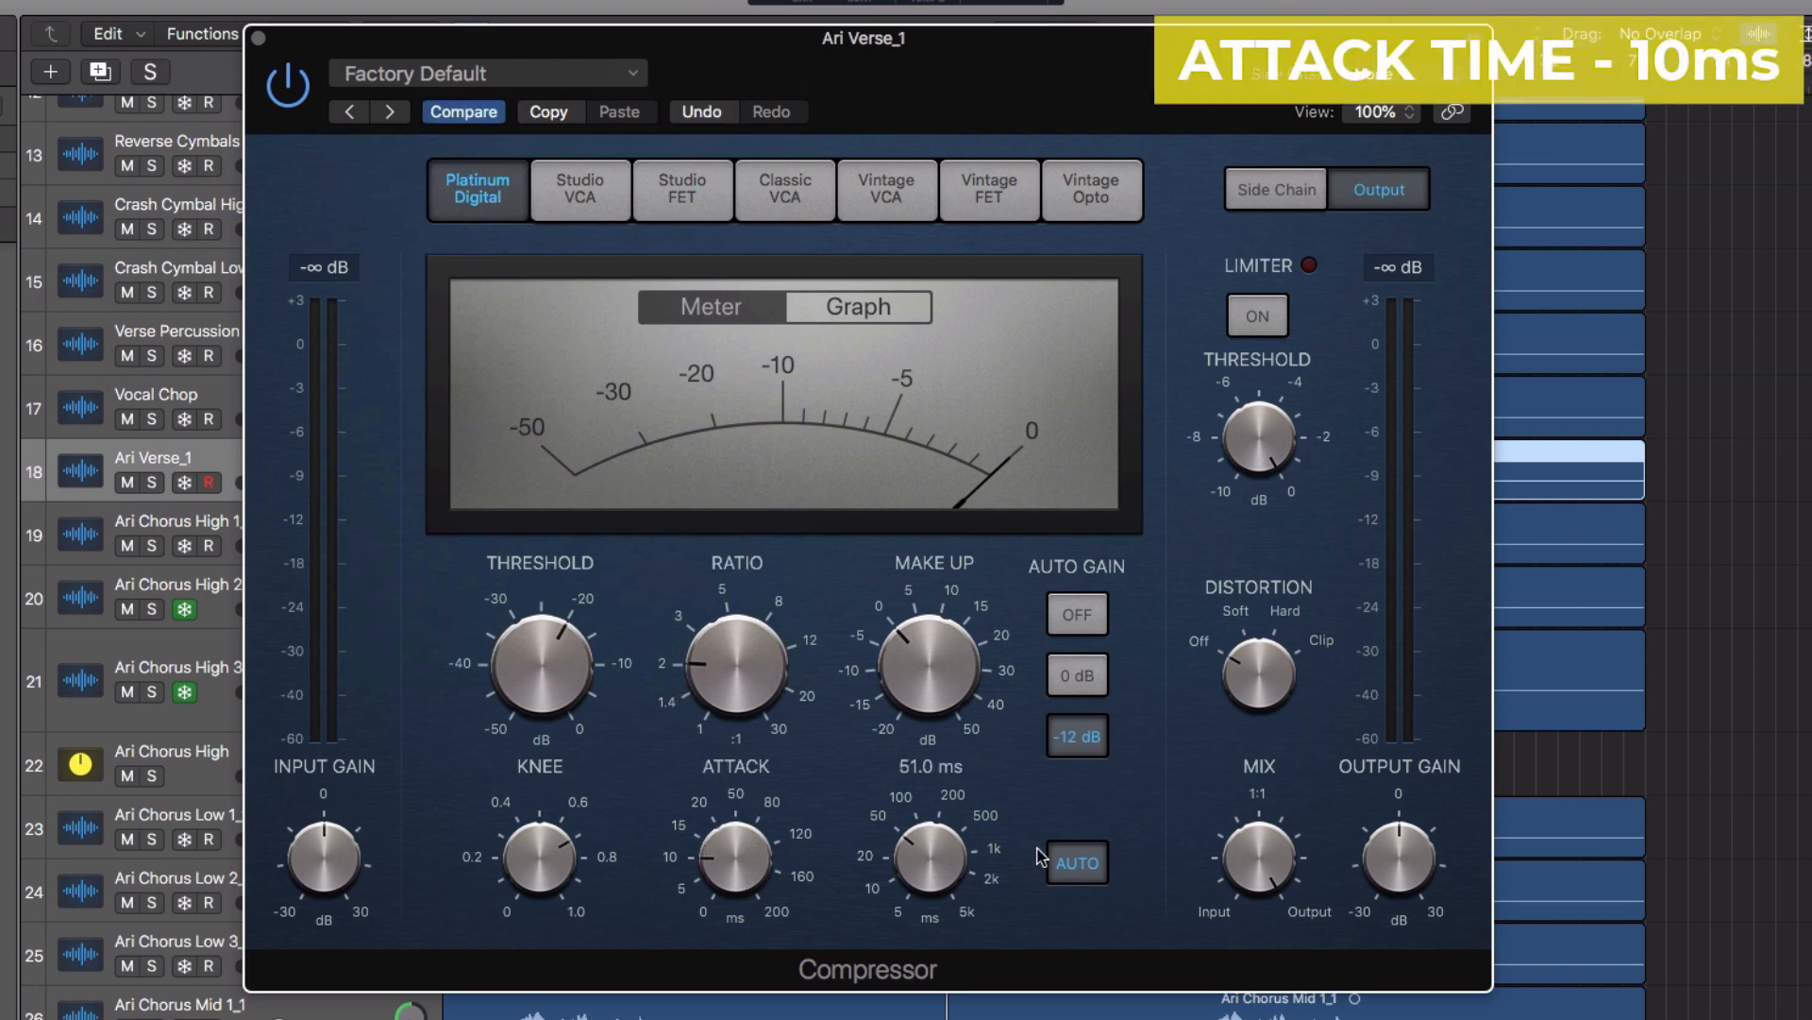
drag(945, 862, 950, 840)
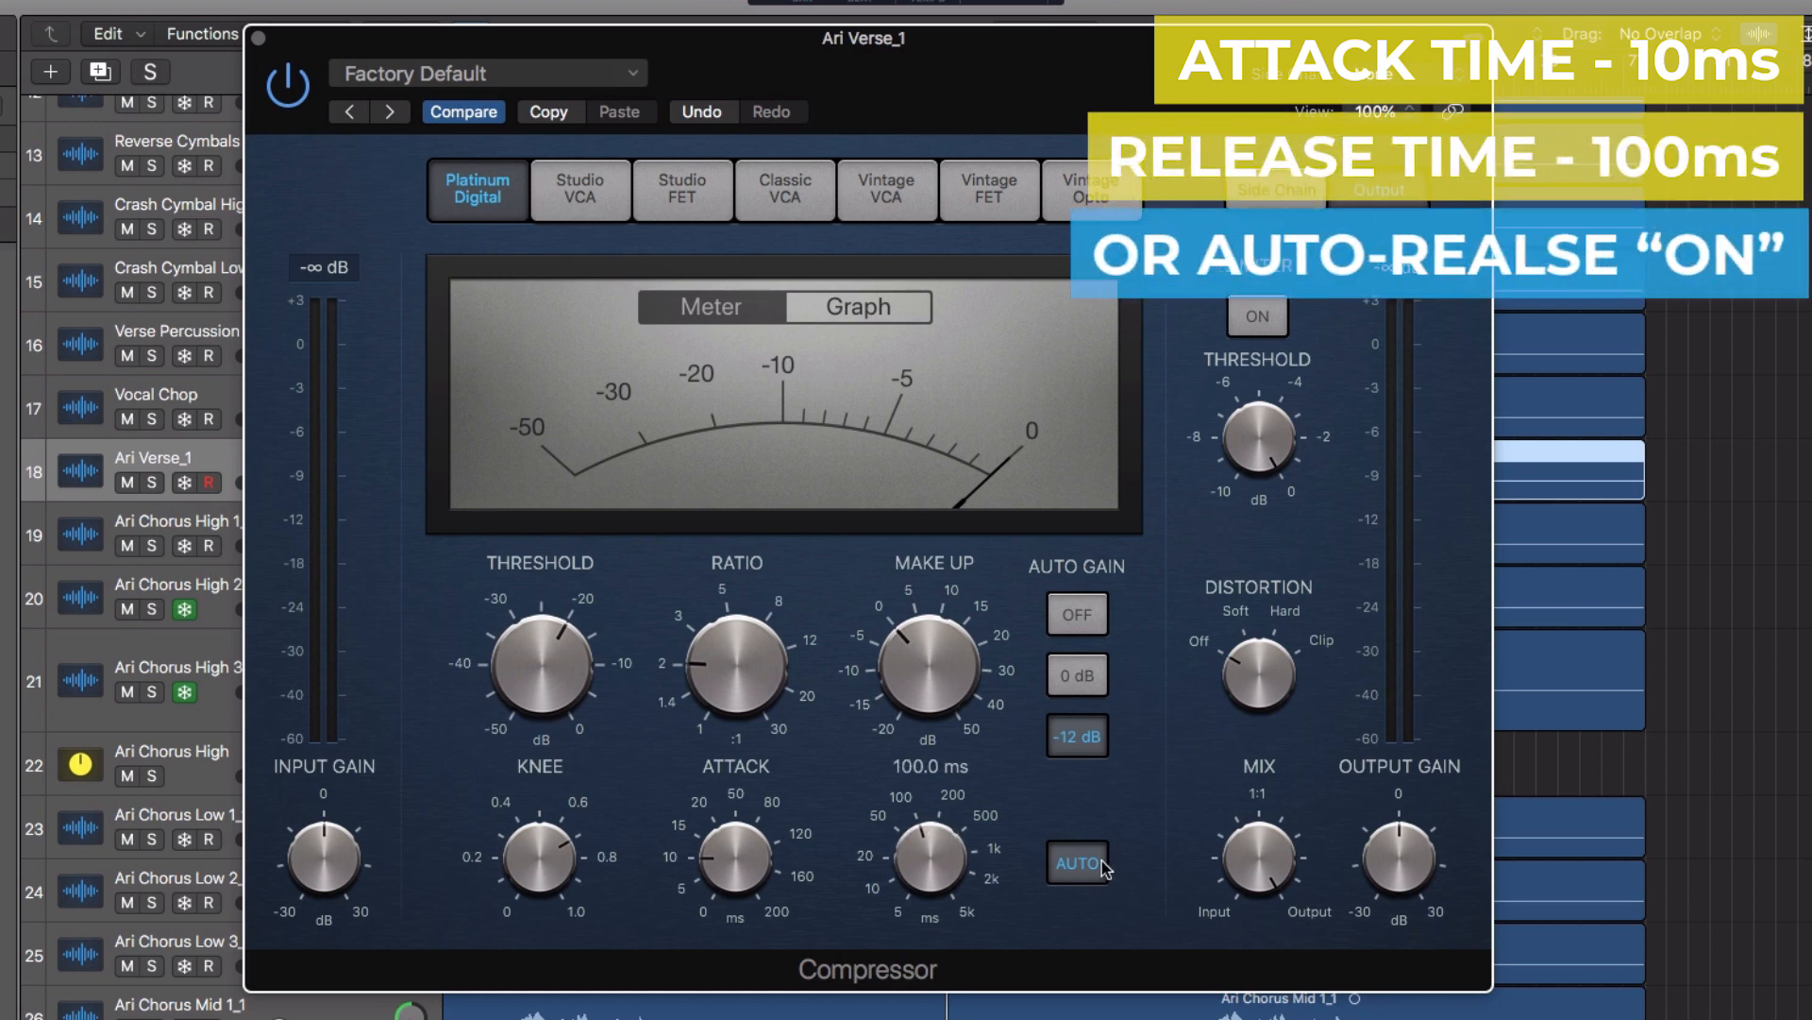
click(1071, 865)
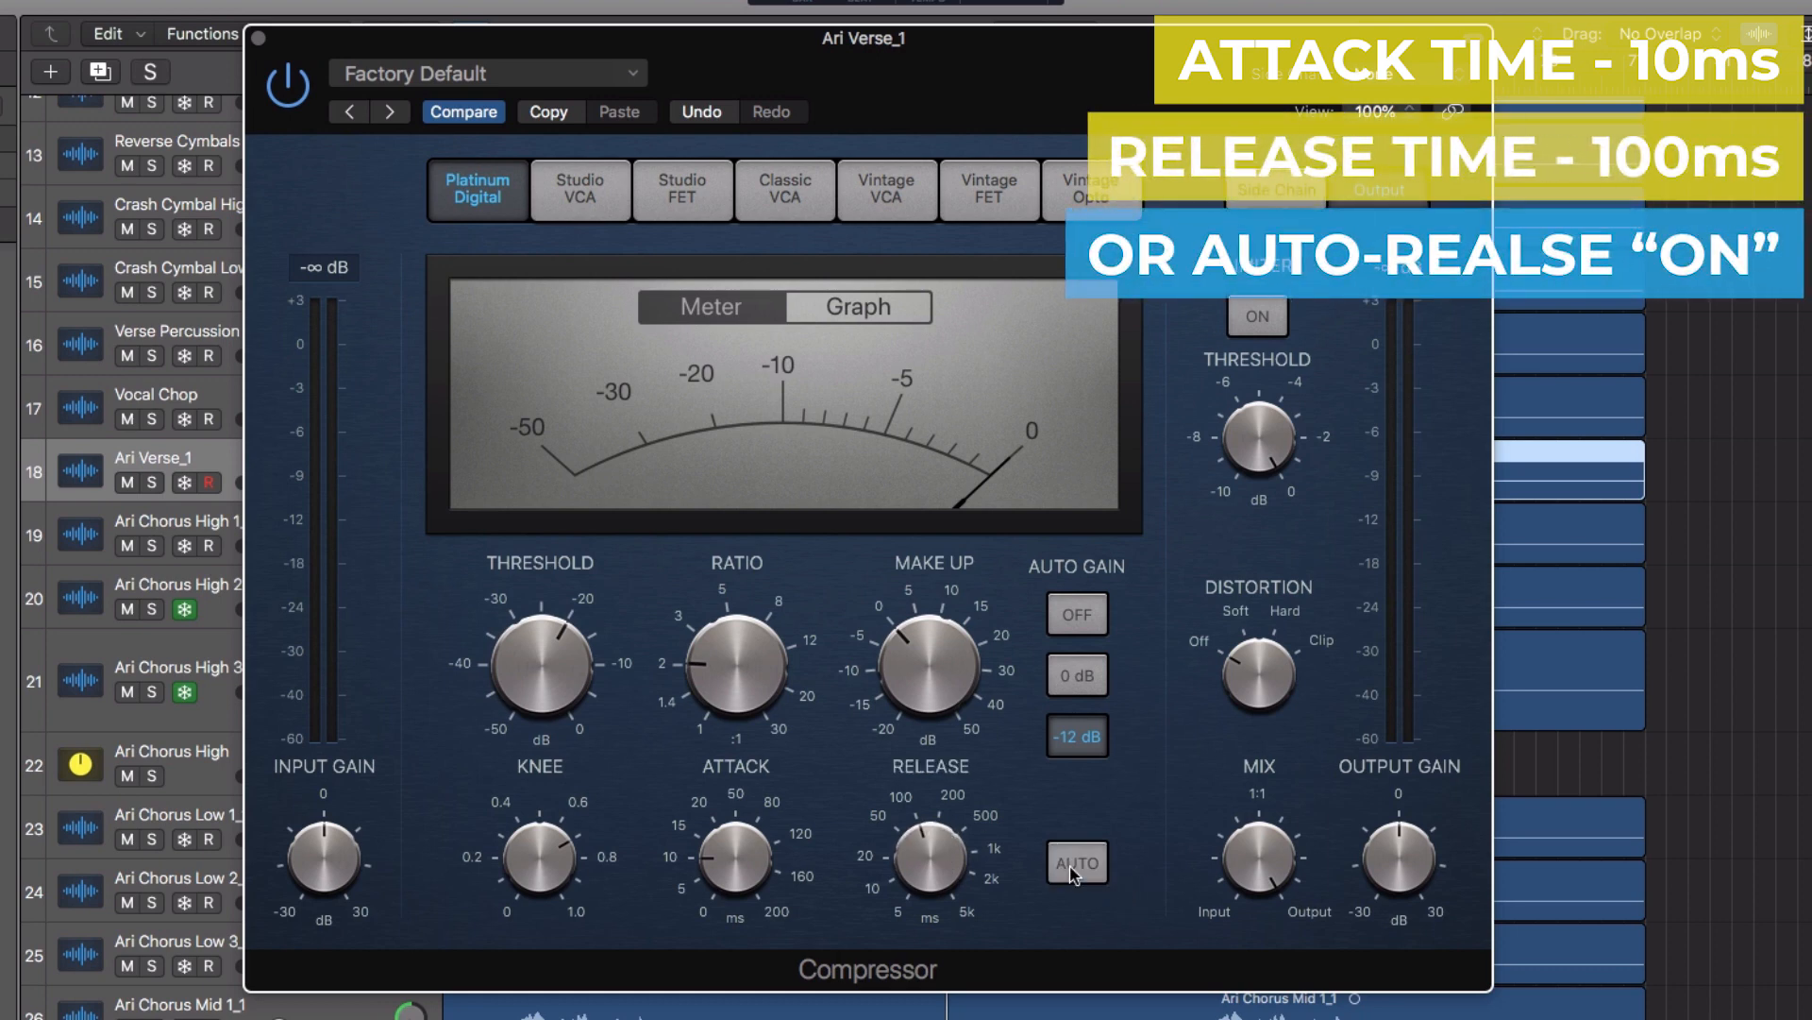
click(1083, 861)
drag(927, 866, 934, 859)
Set the compressor's knee to 0 and switch its auto gain off
drag(581, 855, 581, 944)
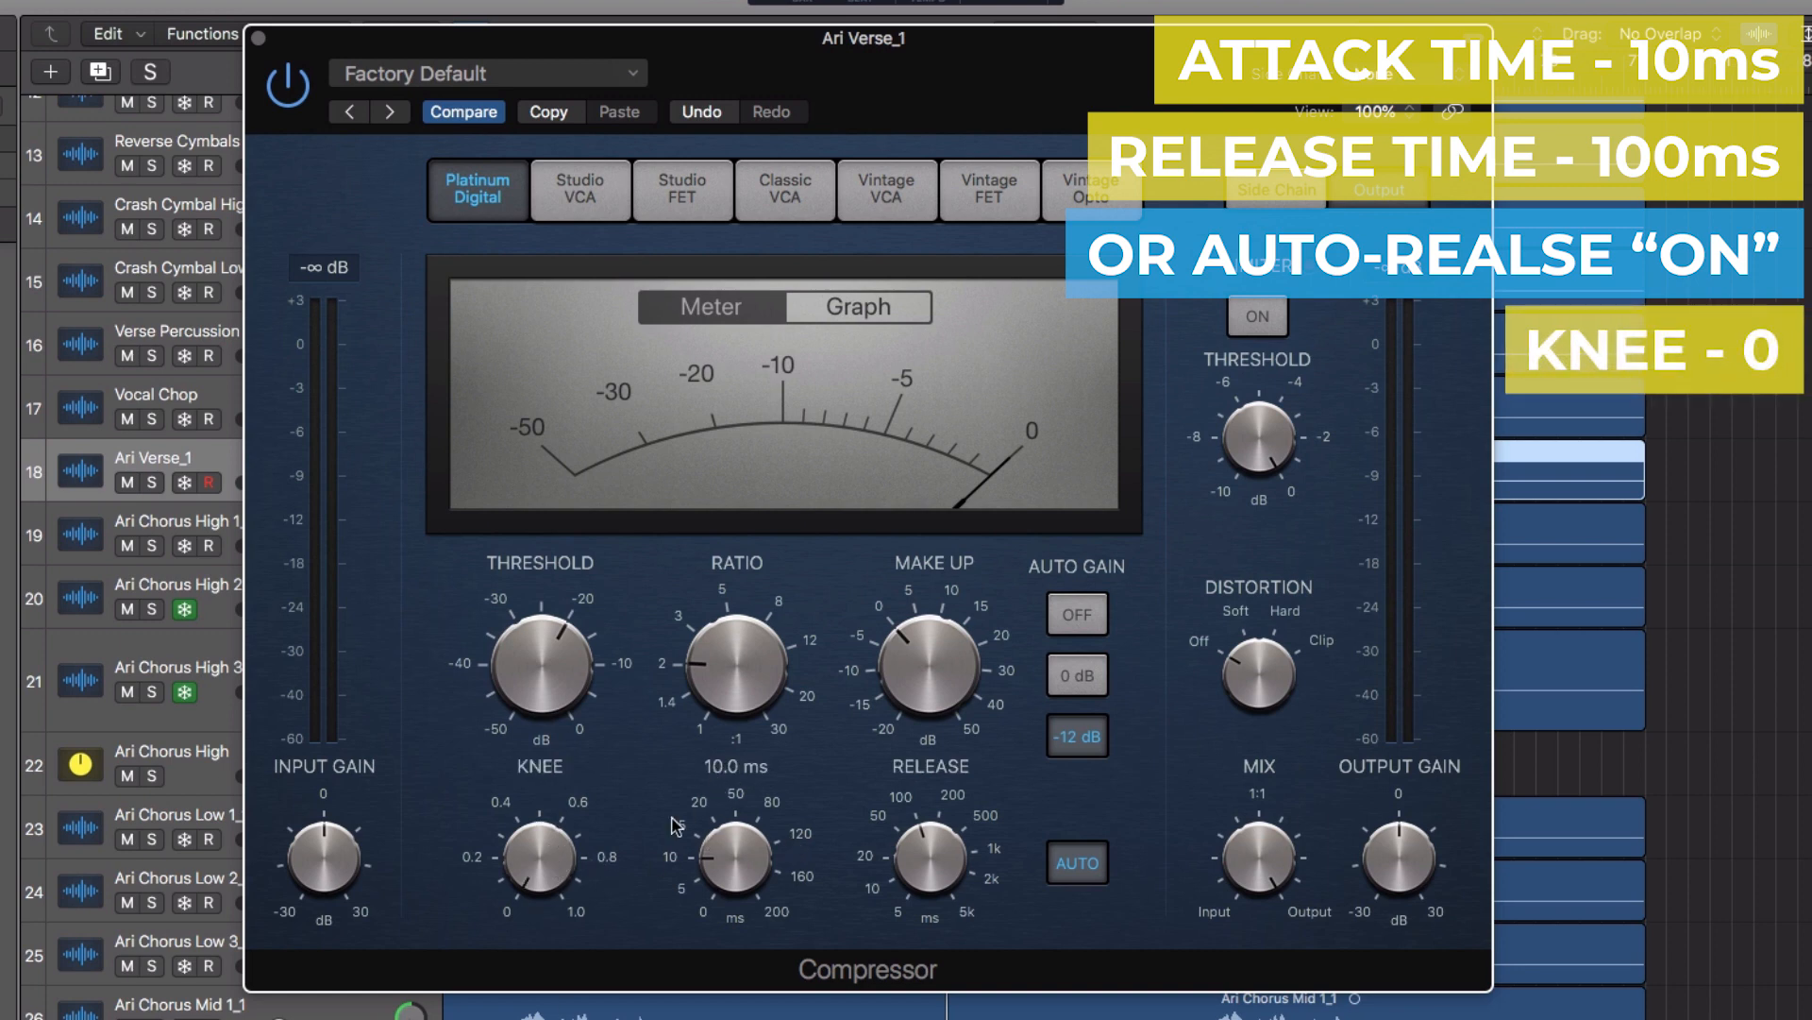
click(1076, 620)
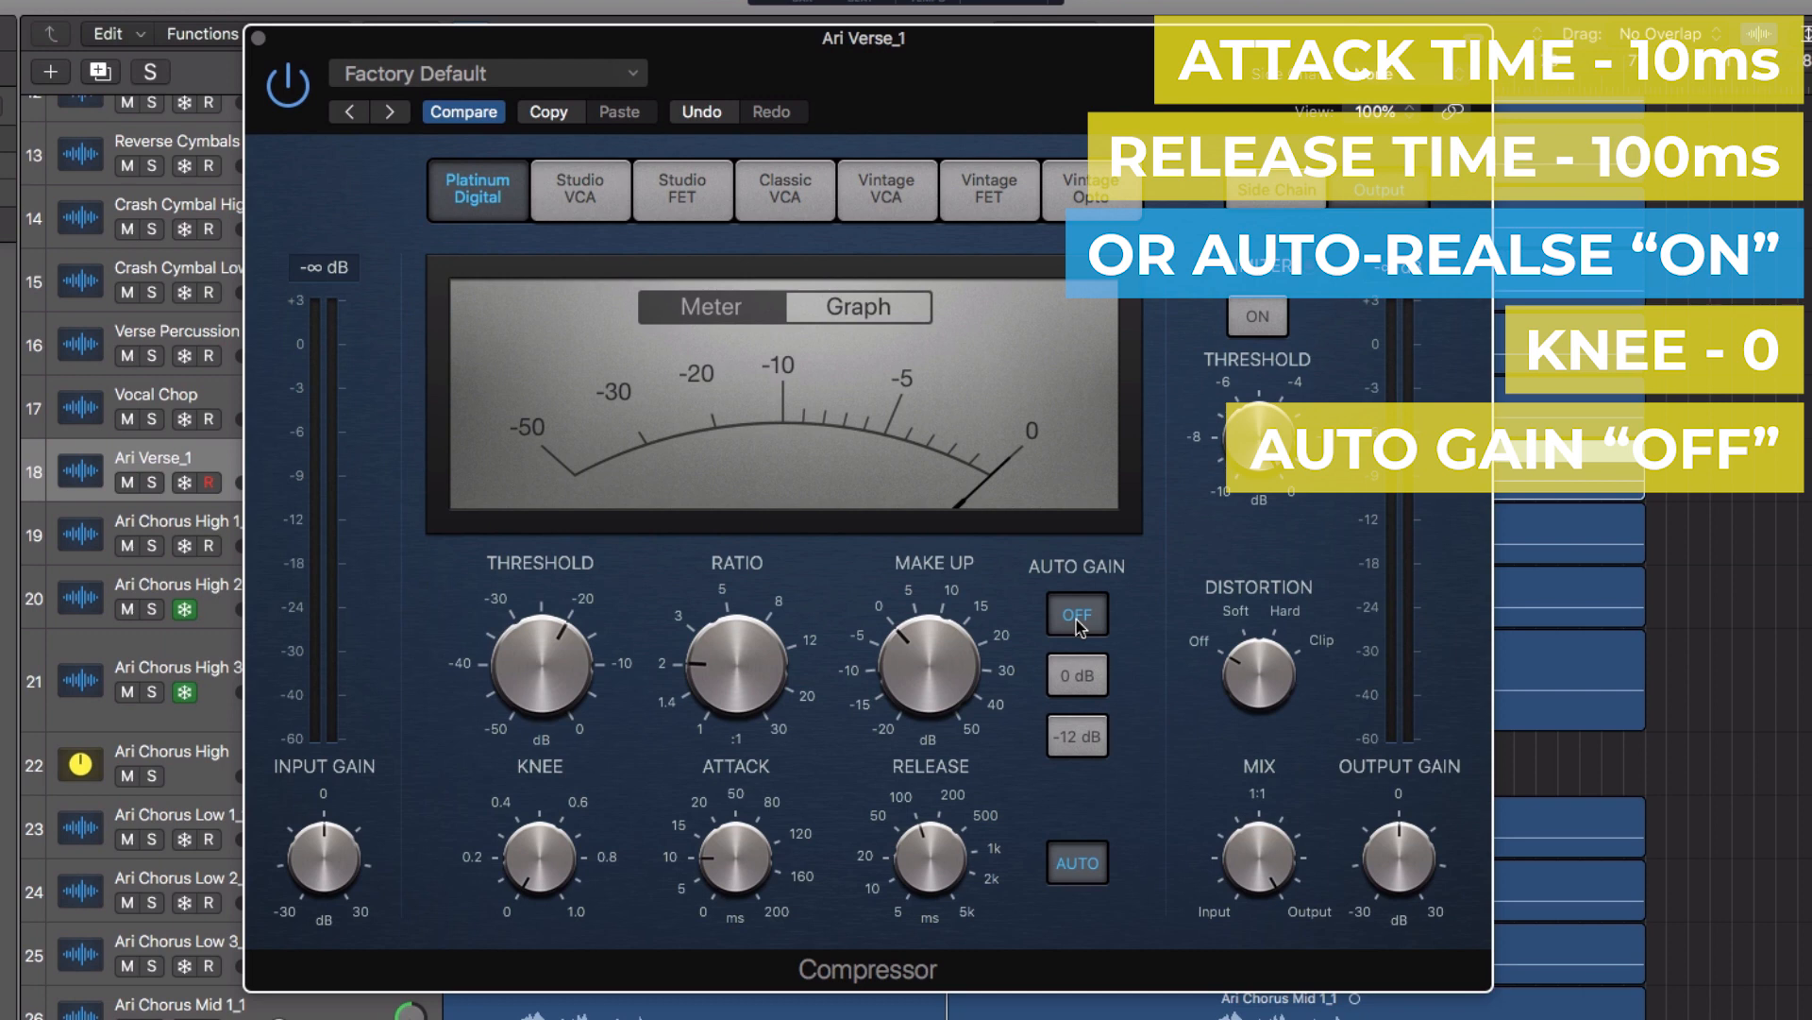
mouse_move(725, 648)
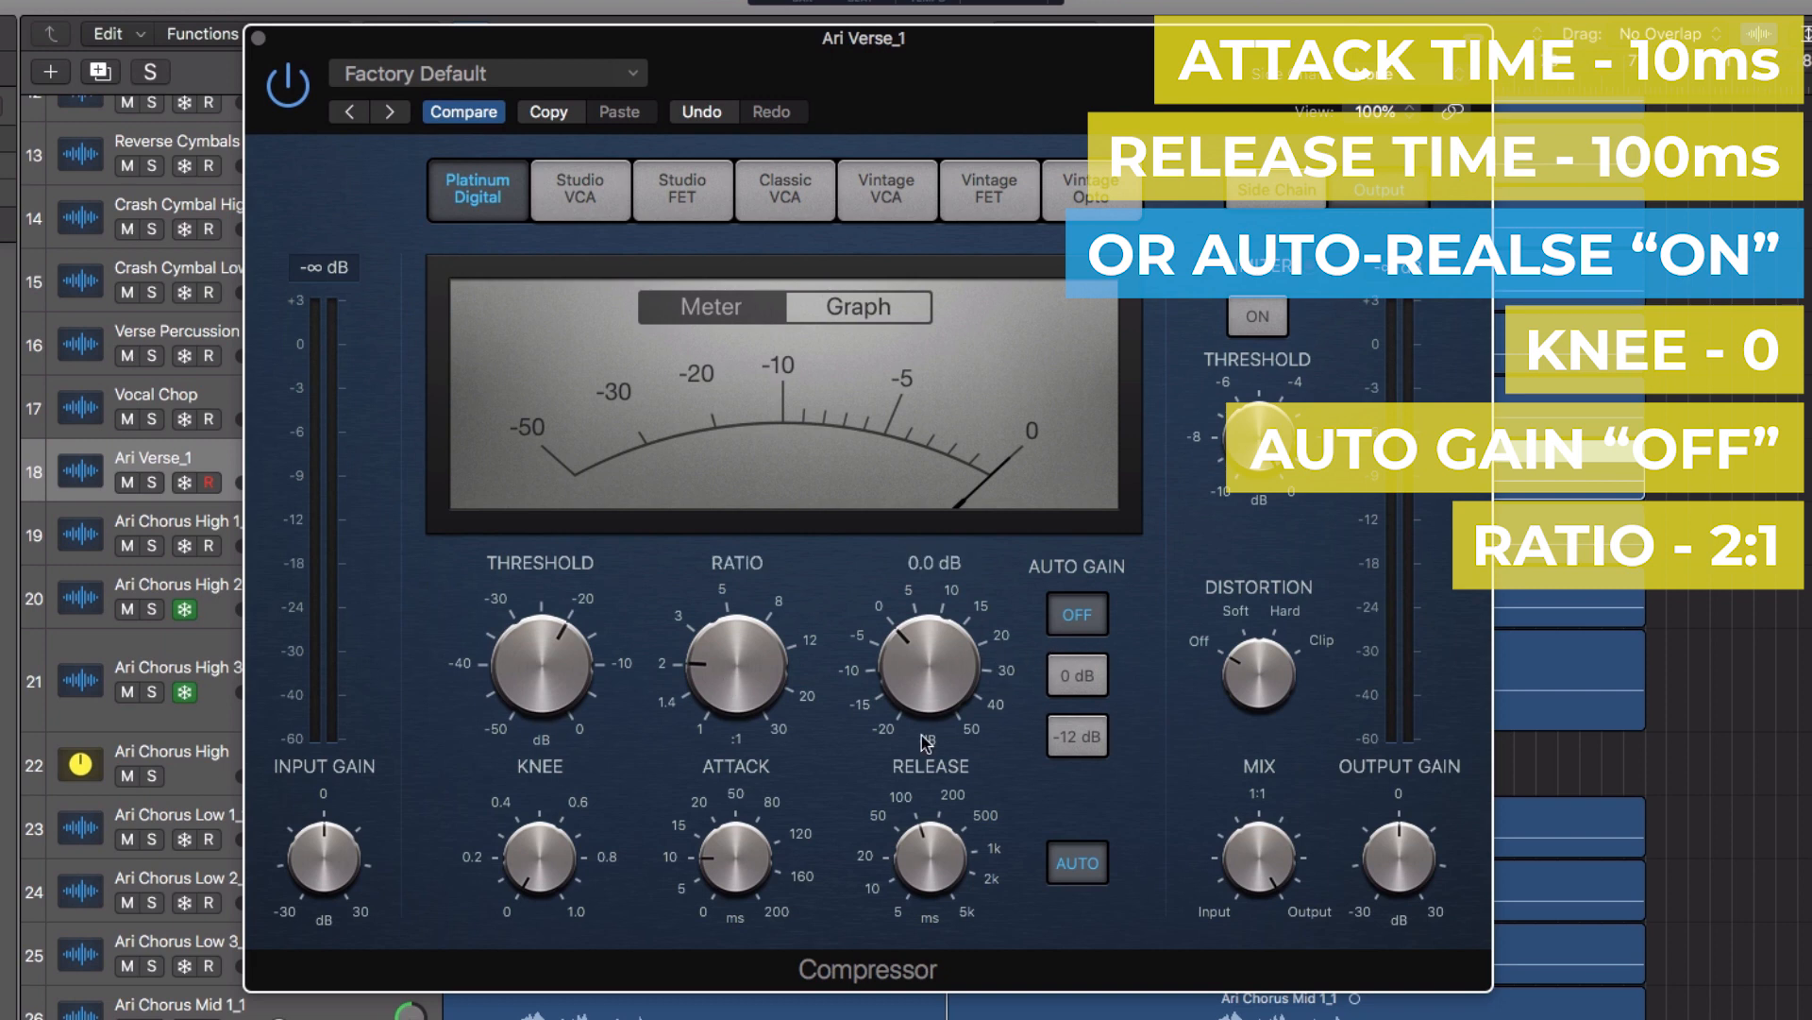
Save the compressor's settings as a preset named "One Knob Compressor"
click(524, 78)
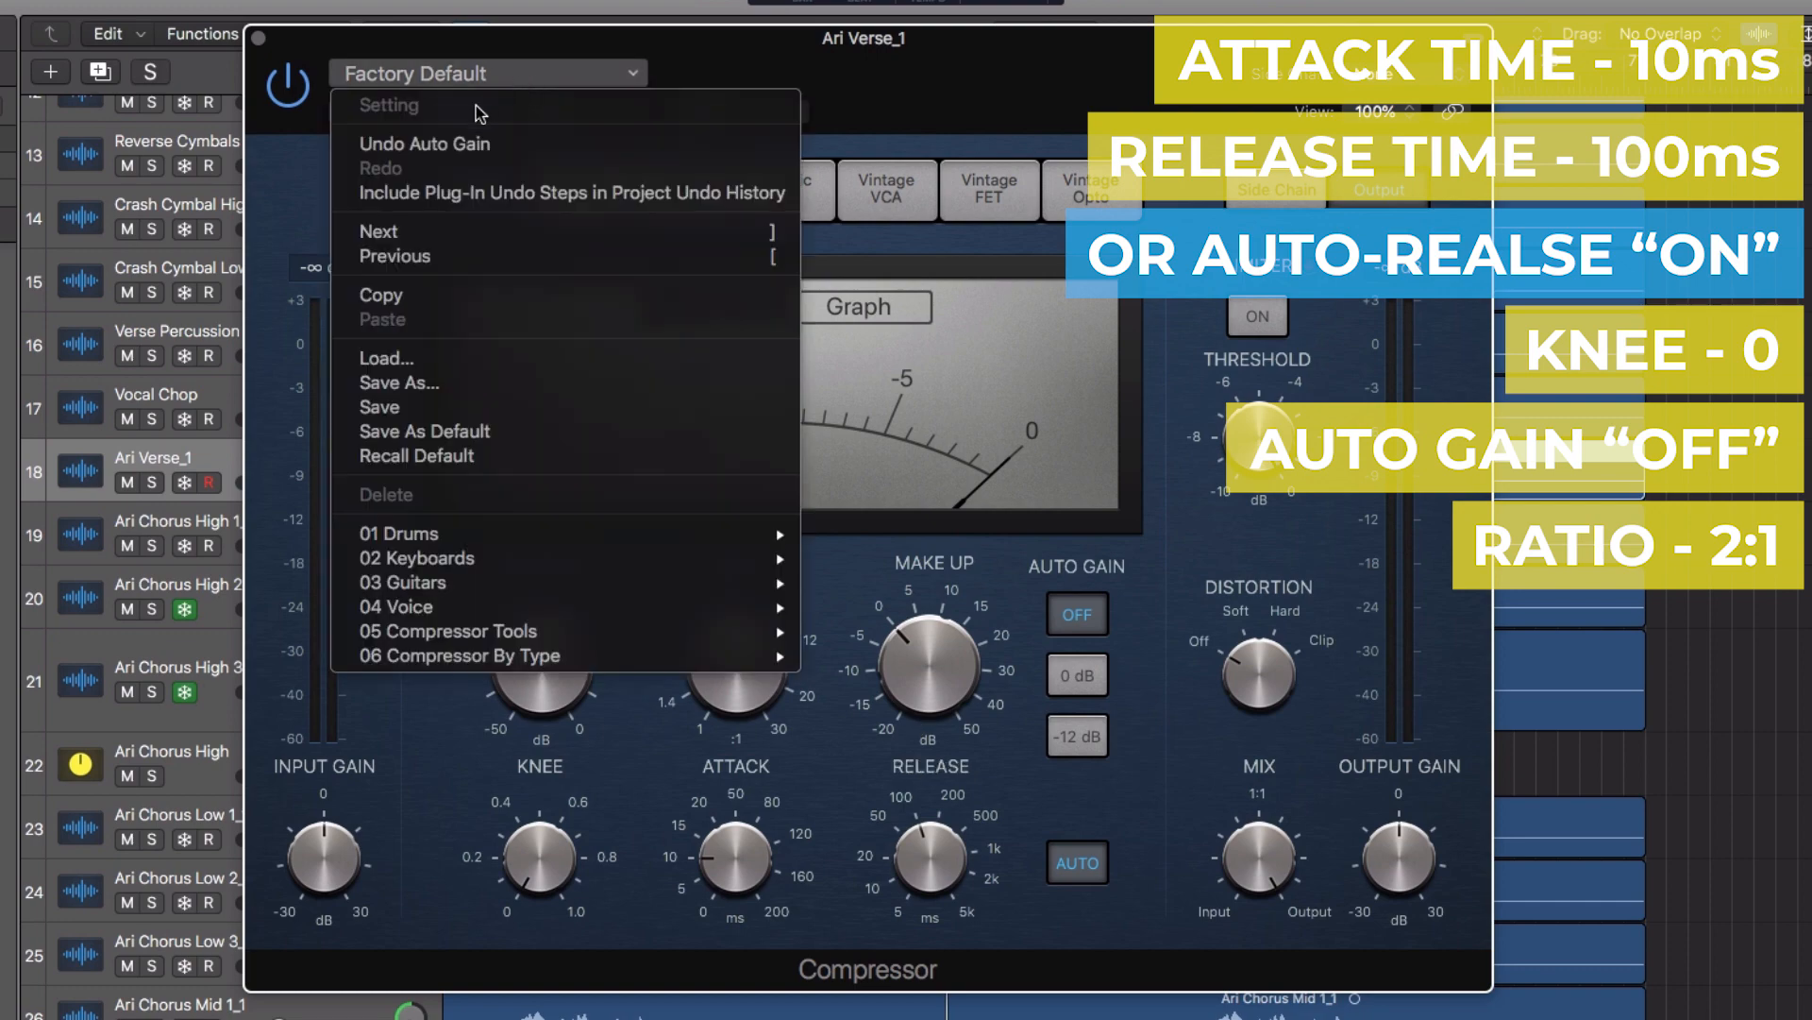
click(406, 384)
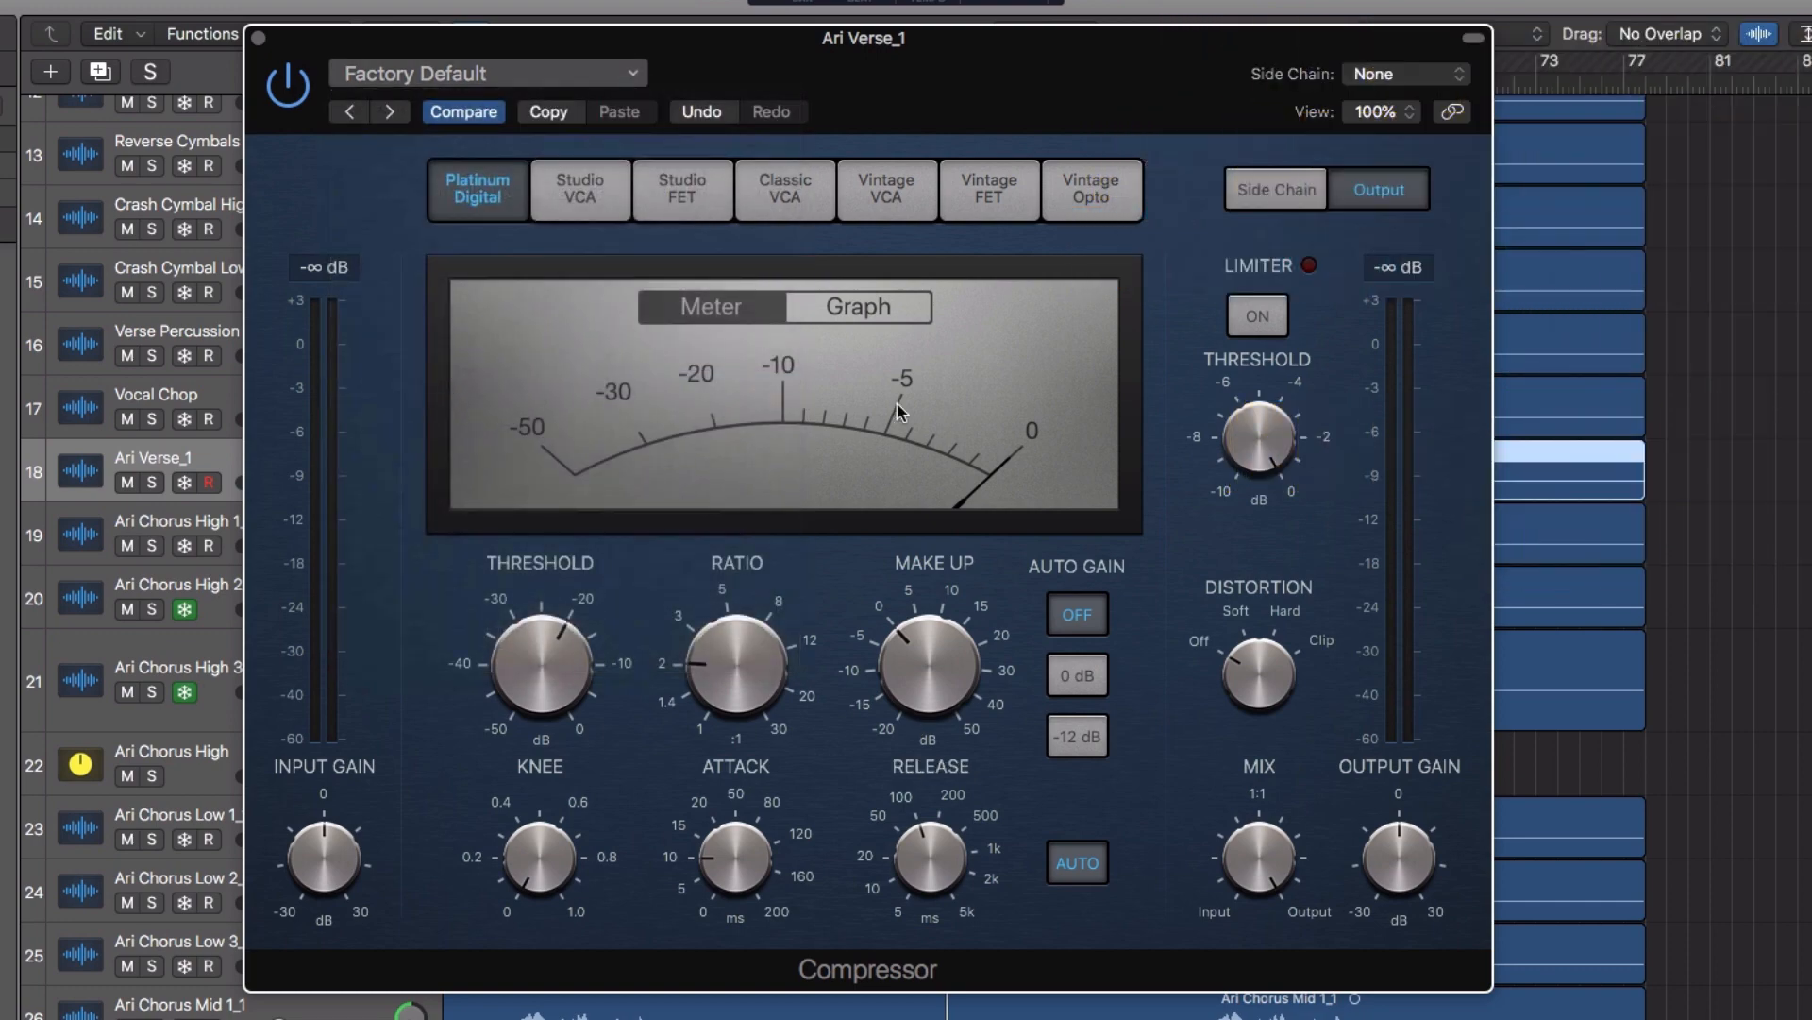
text(One Knob)
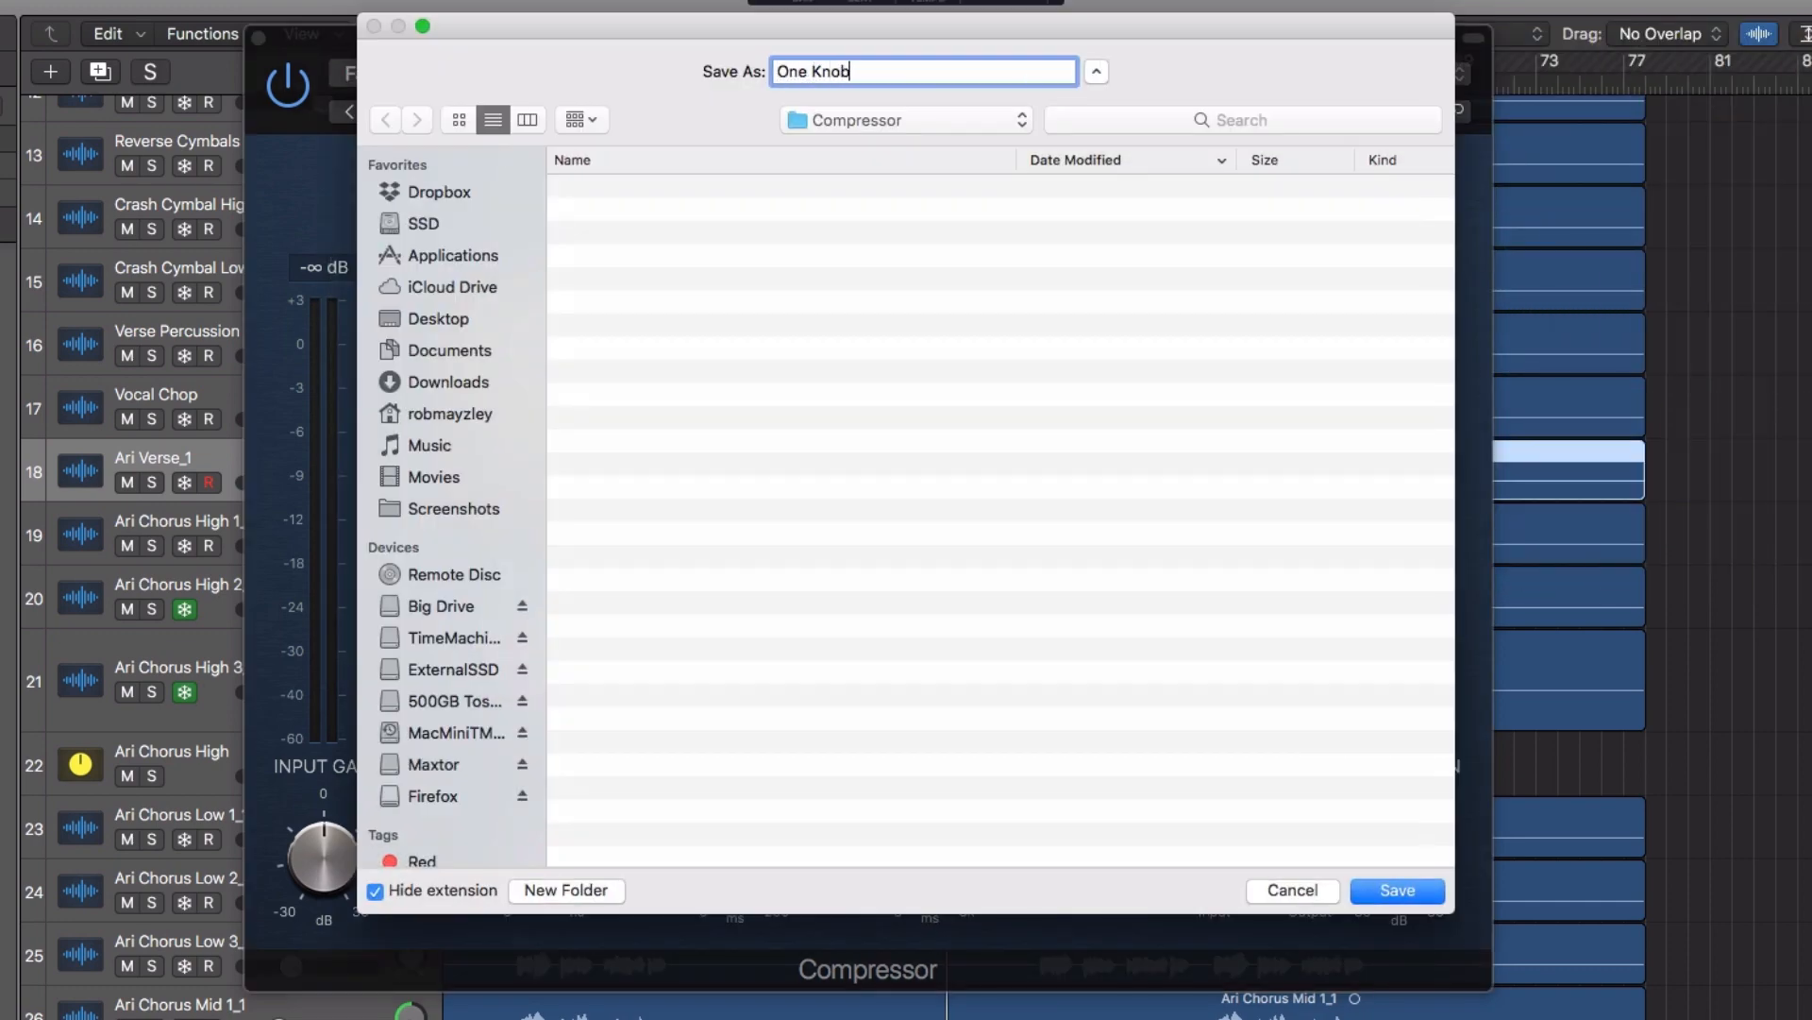
text( Compressor)
key(Return)
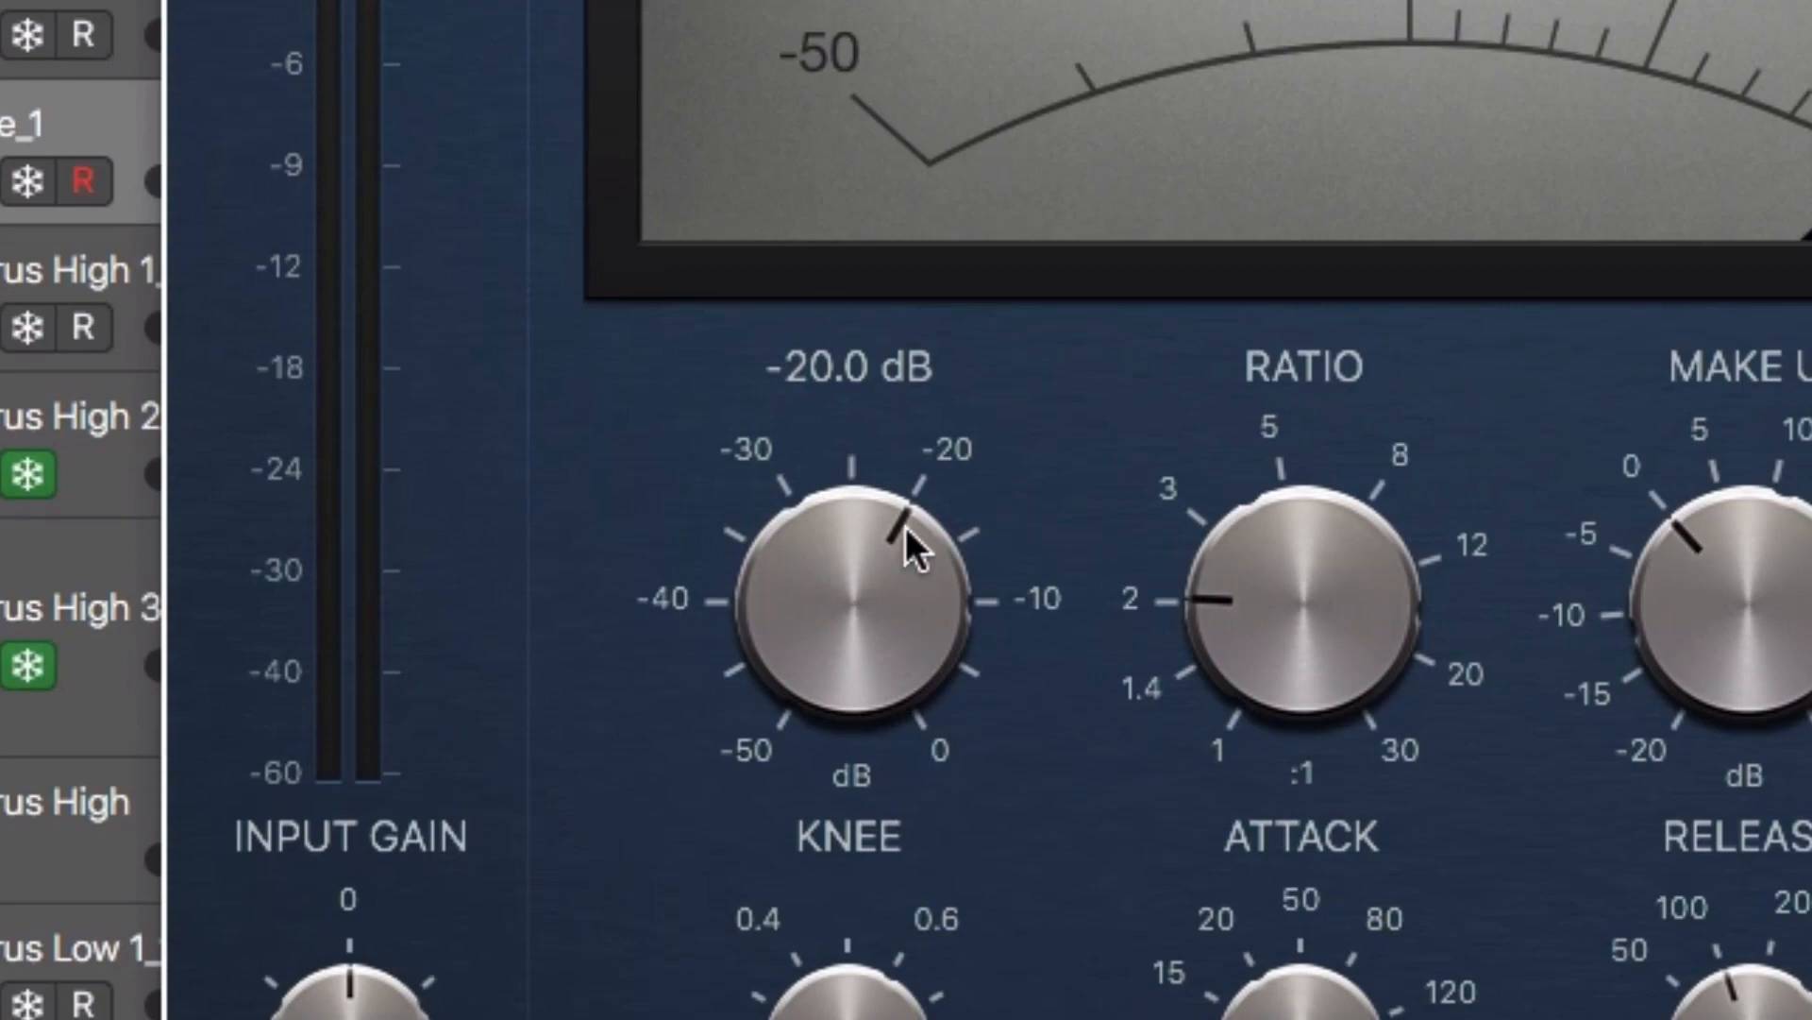
Try the compressor's threshold at -30 dB, and bring it back to around -20 dB
drag(643, 585, 630, 647)
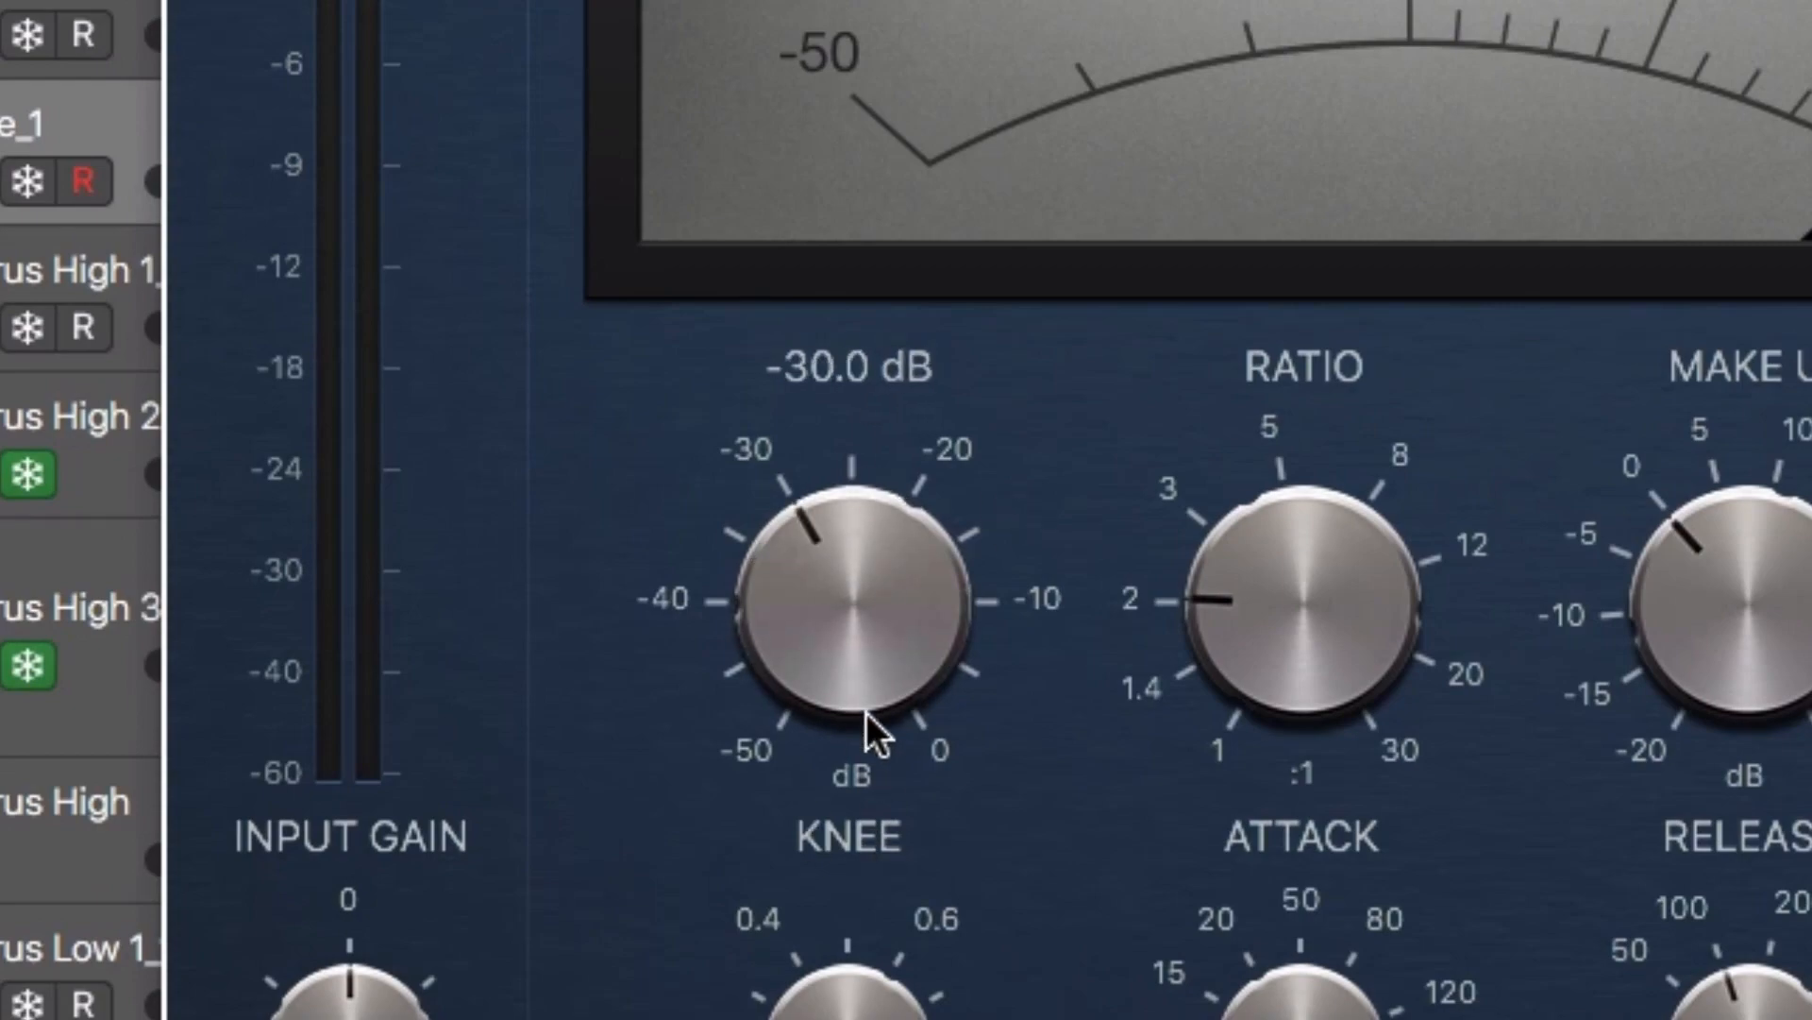
drag(864, 712, 855, 581)
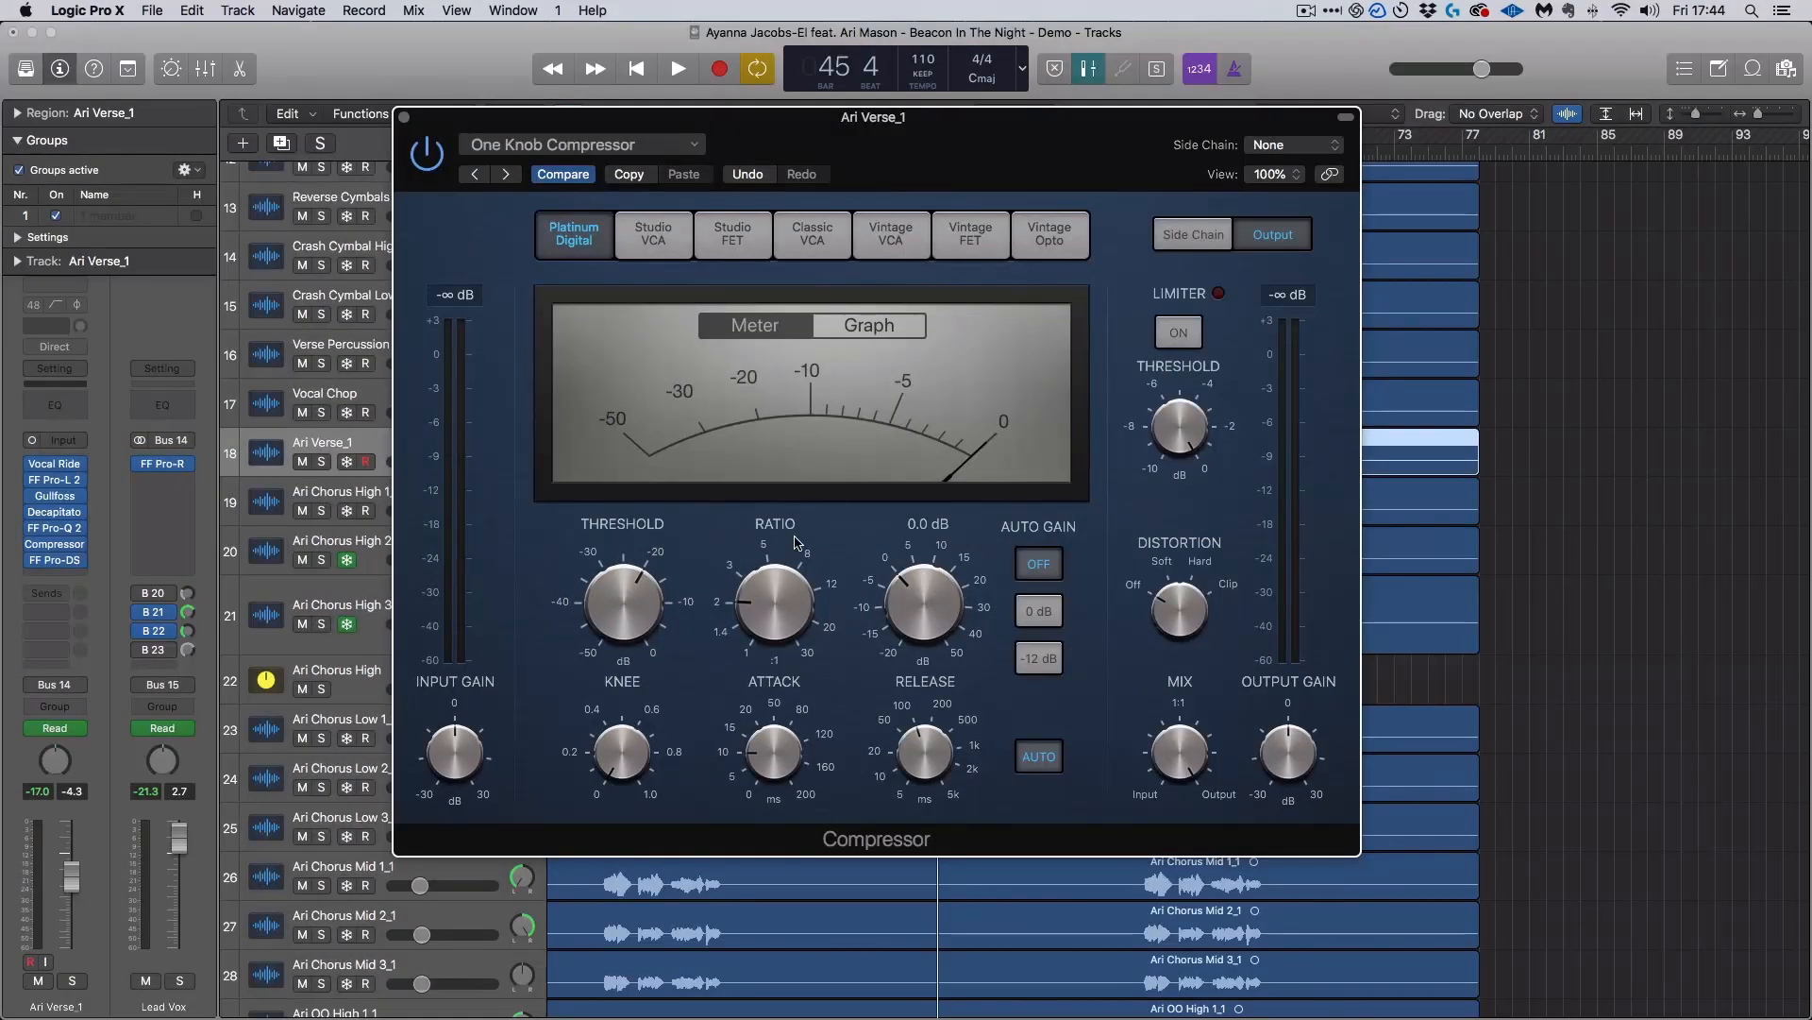
drag(621, 651, 629, 602)
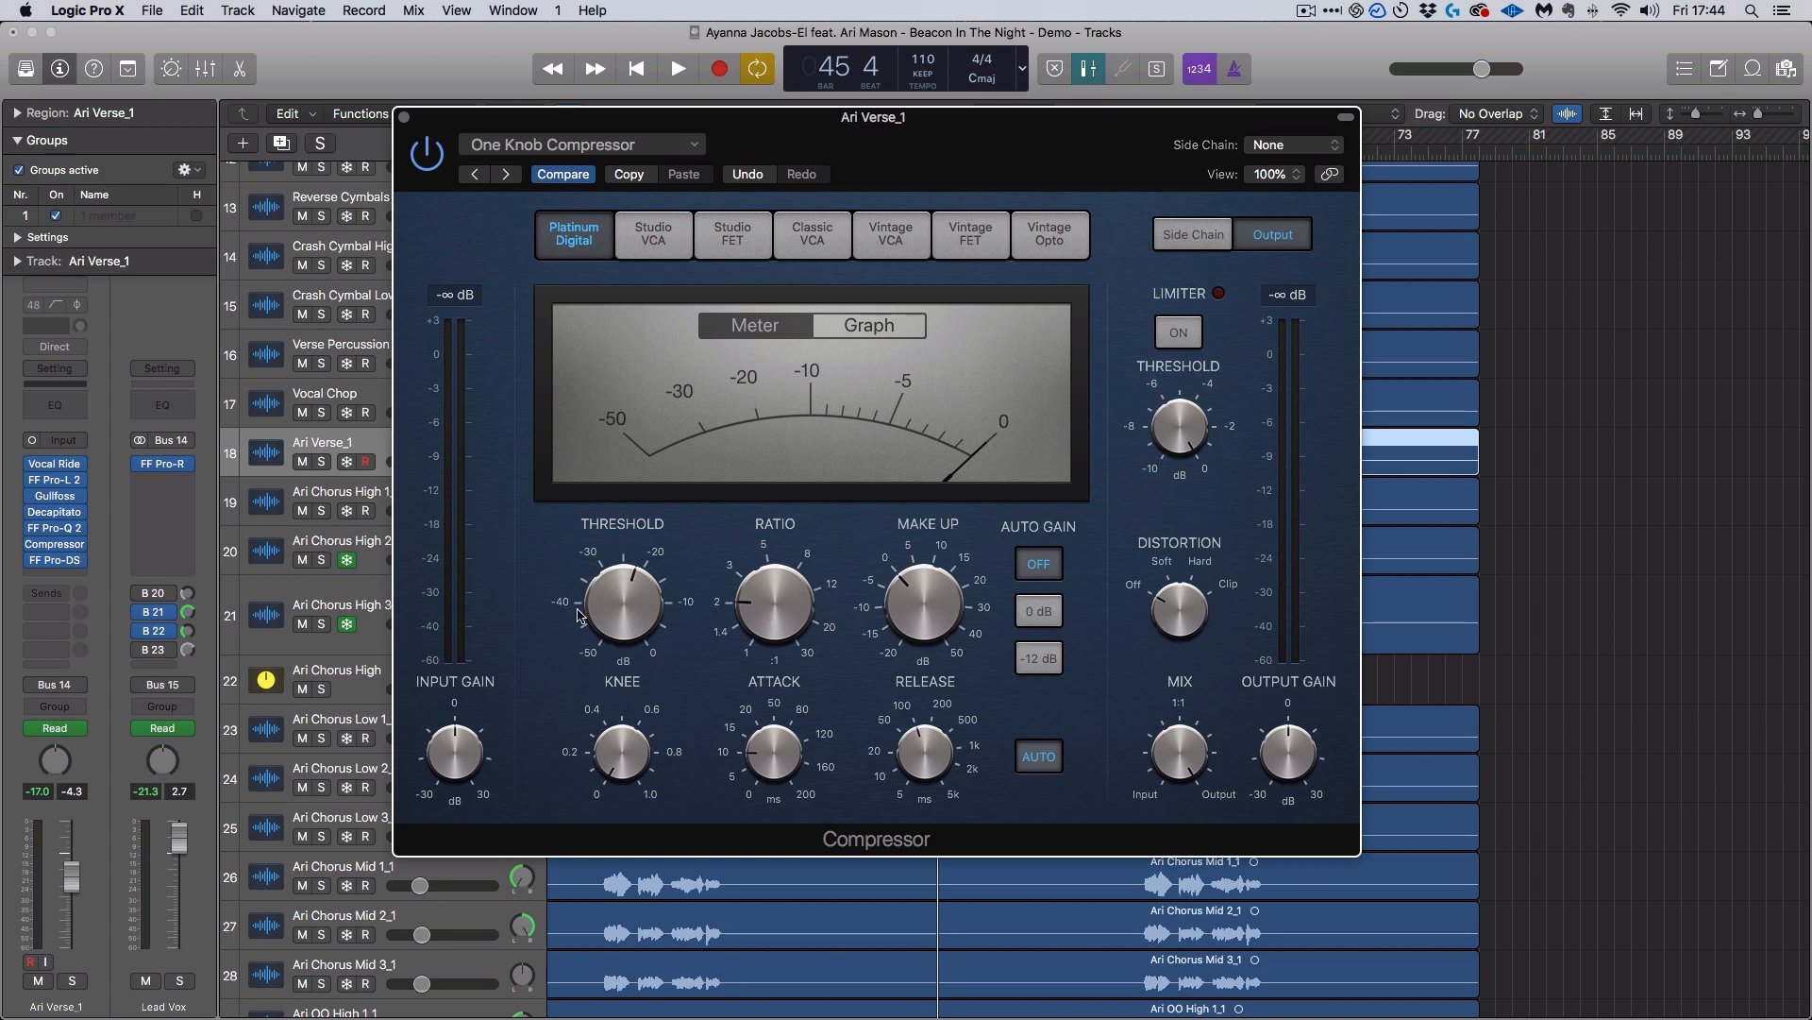
Raise the compressor's threshold to 0 dB
drag(620, 599, 618, 478)
mouse_move(651, 619)
drag(651, 618, 708, 307)
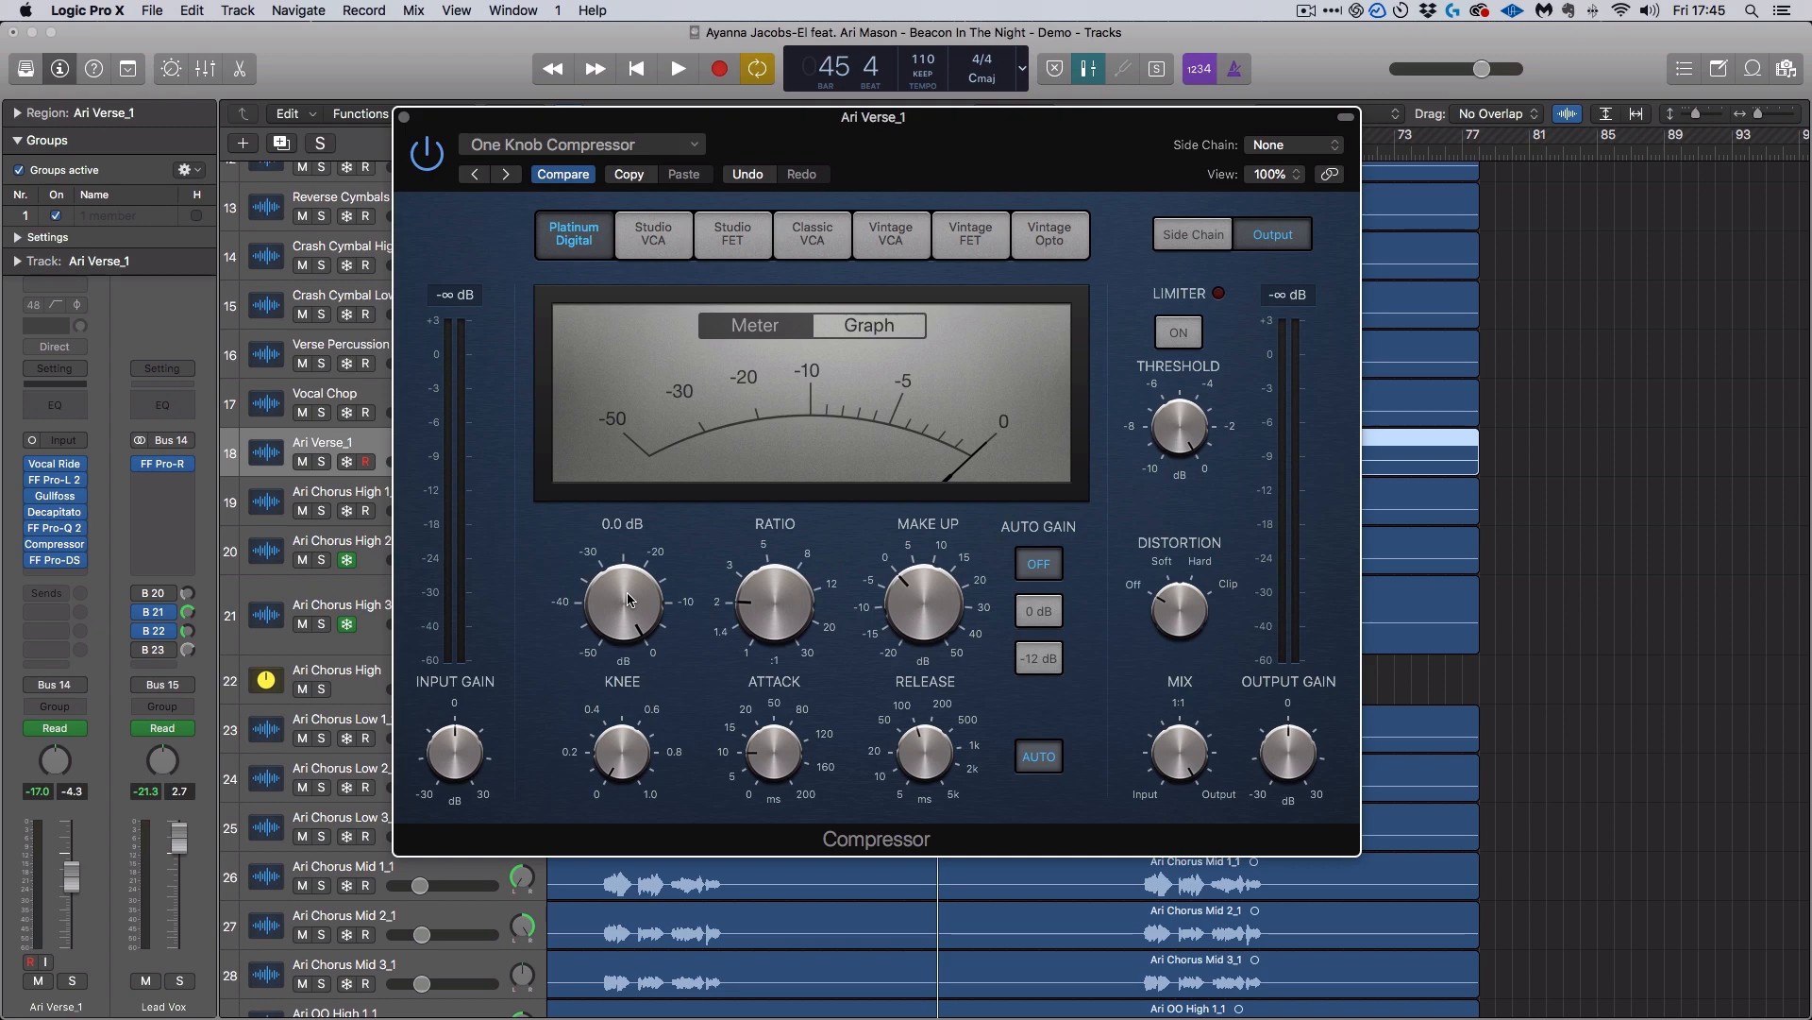
Lower the compressor's threshold to -37.5 dB during playback, and raise the make-up gain to 3 dB
key(space)
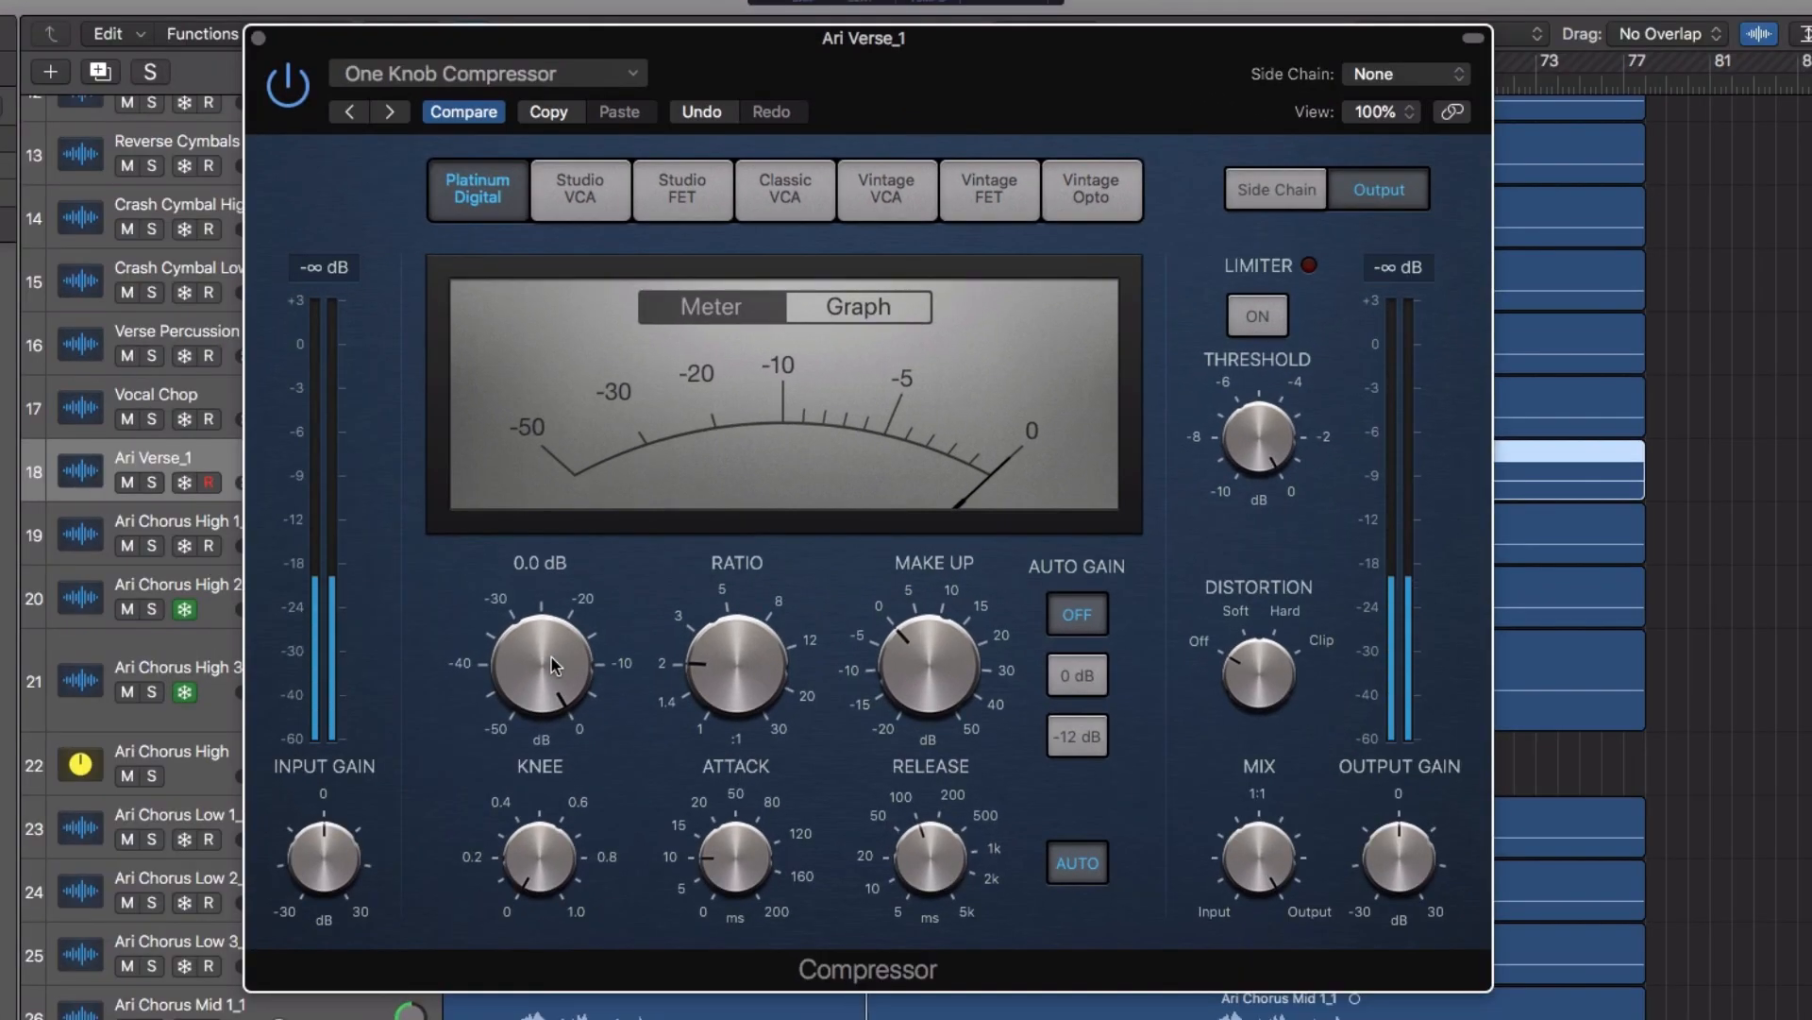
drag(553, 665, 489, 921)
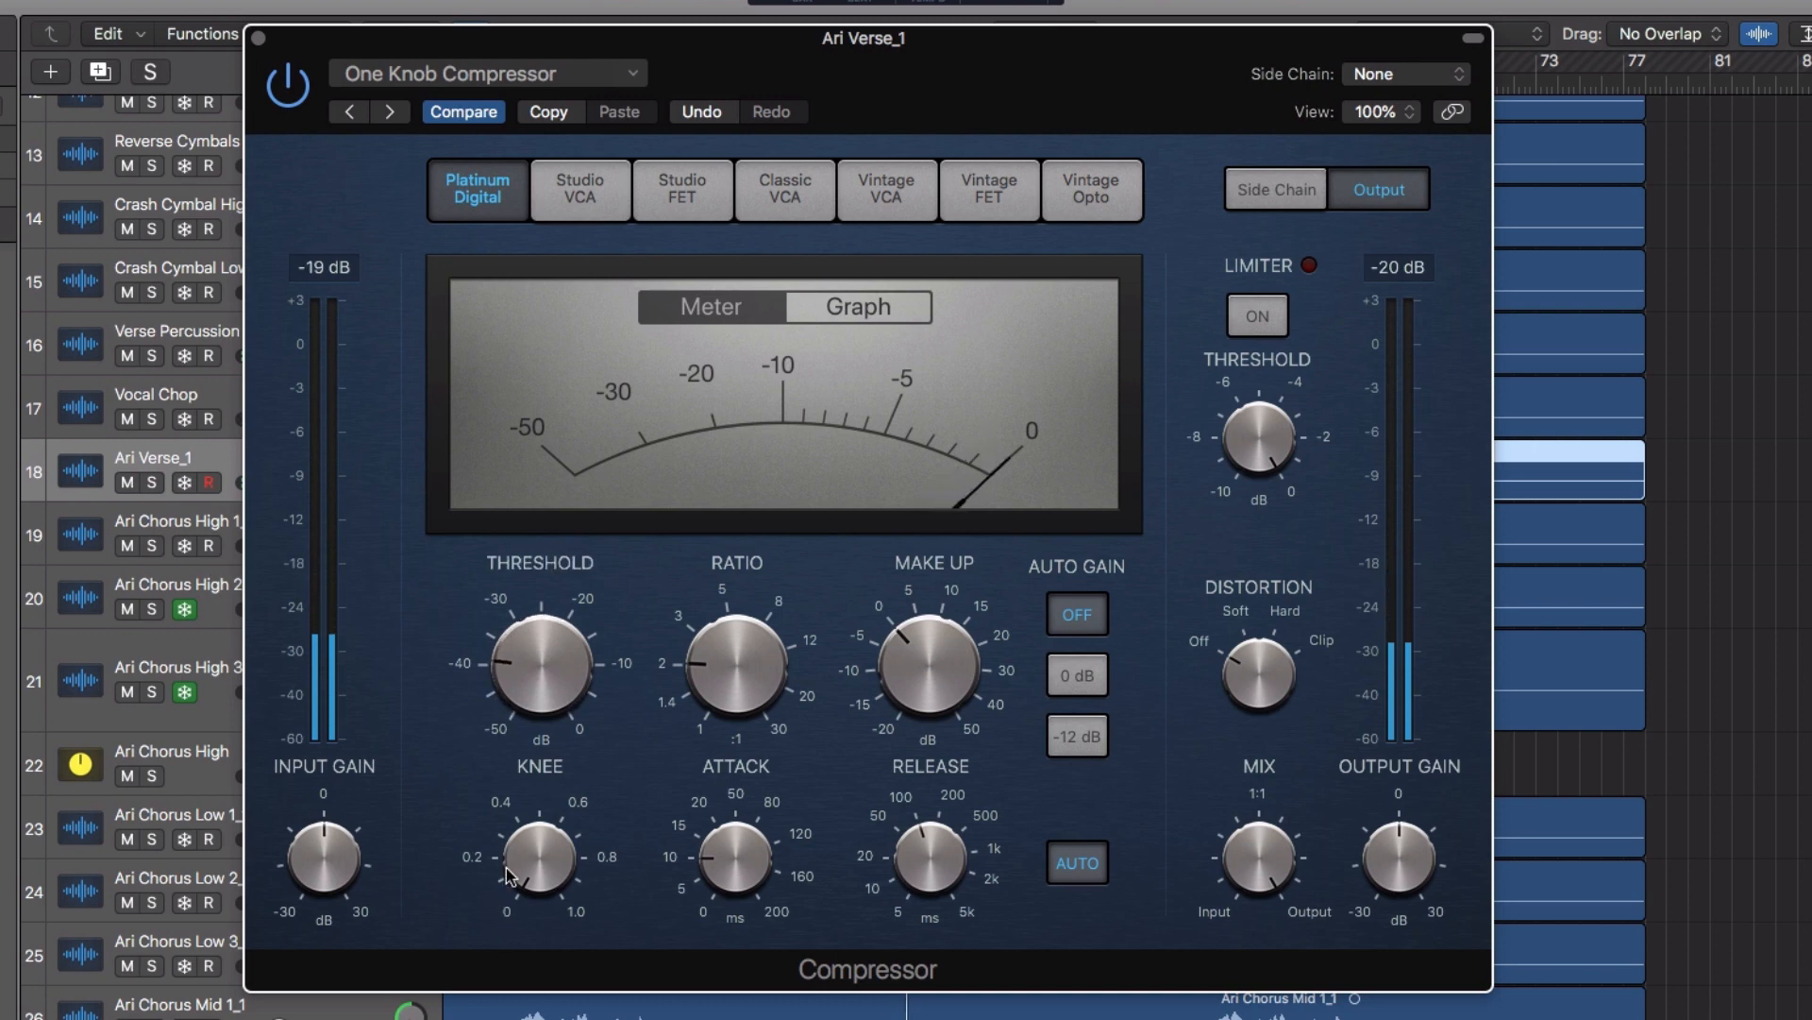
drag(536, 686, 538, 675)
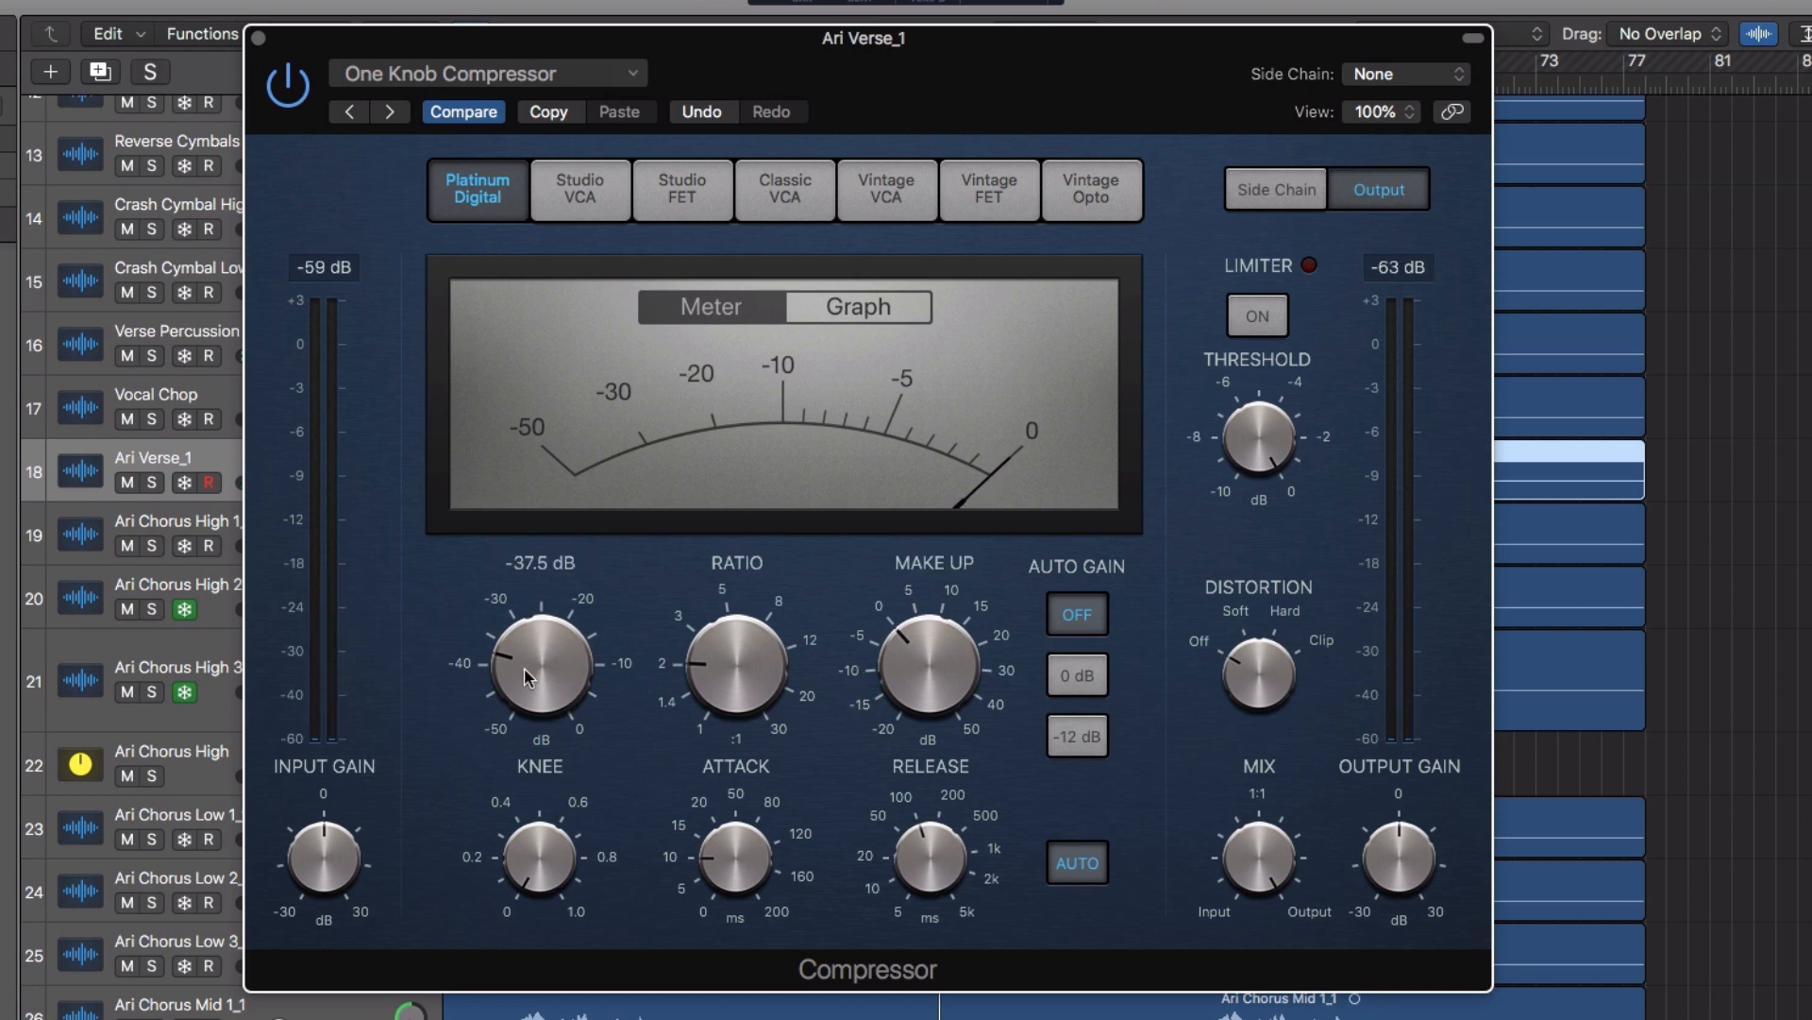
mouse_move(930, 642)
mouse_down()
mouse_move(930, 626)
mouse_move(941, 656)
mouse_up()
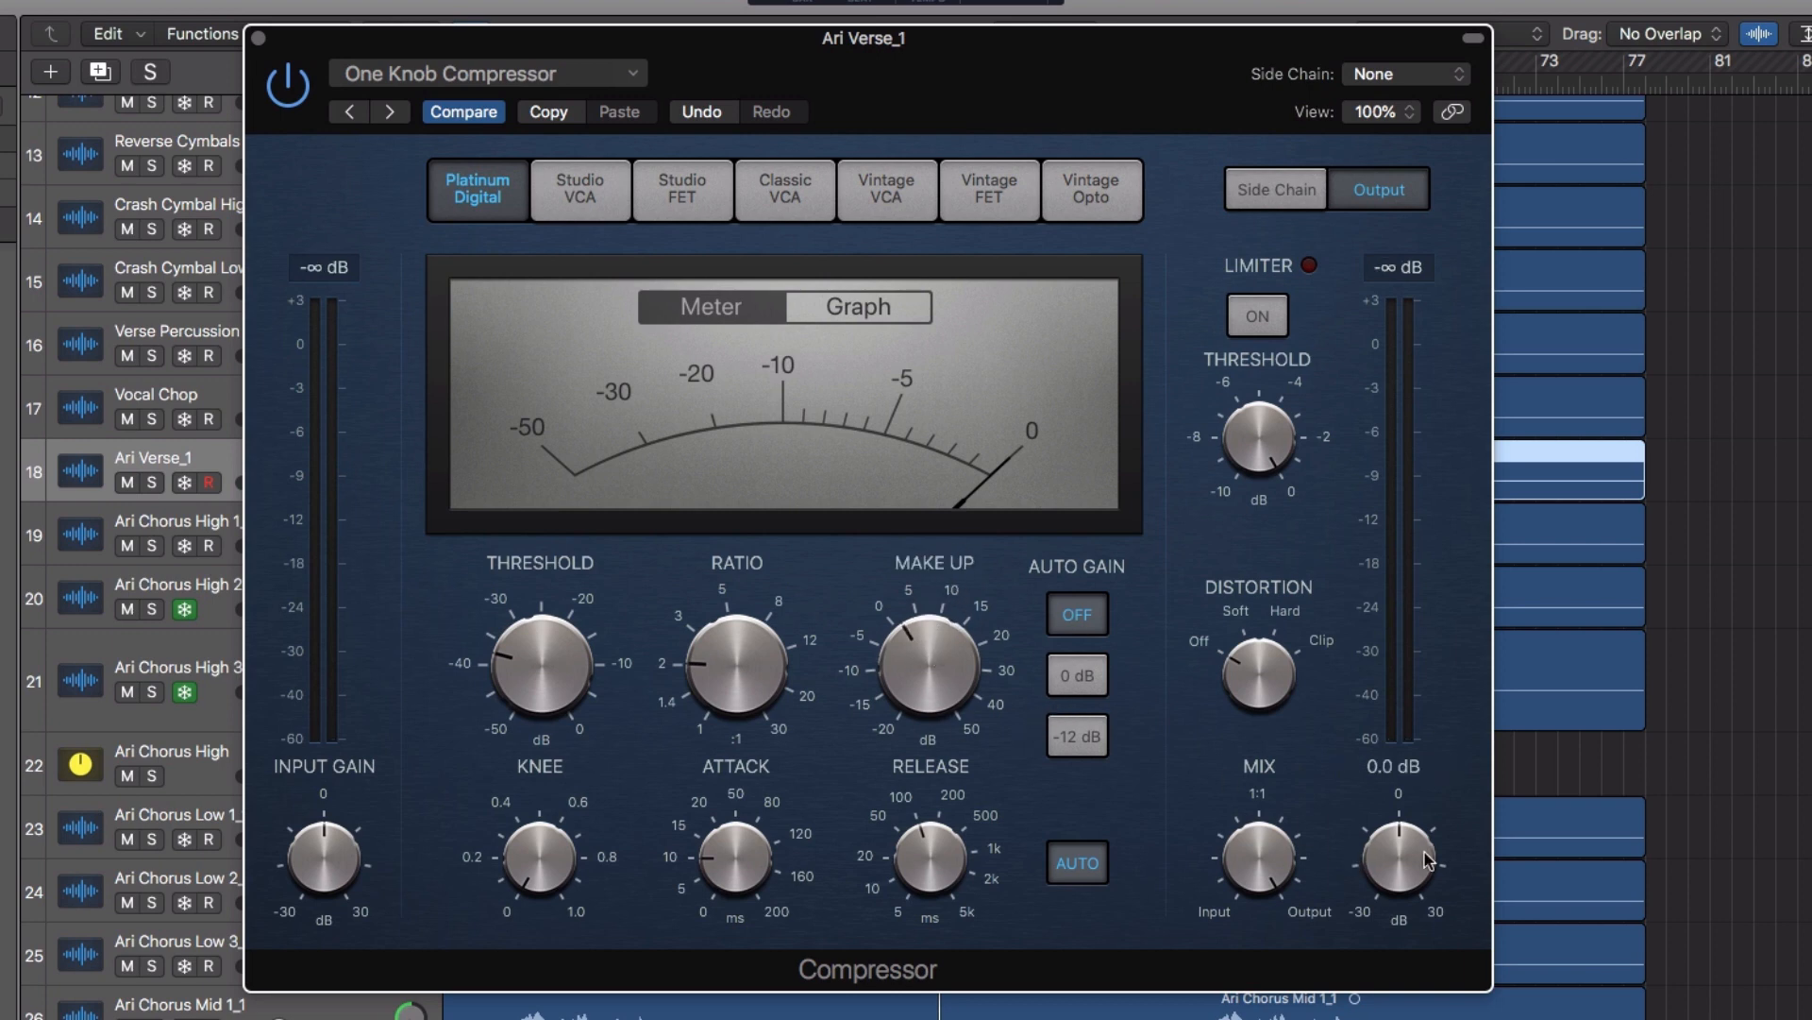
drag(951, 648, 951, 643)
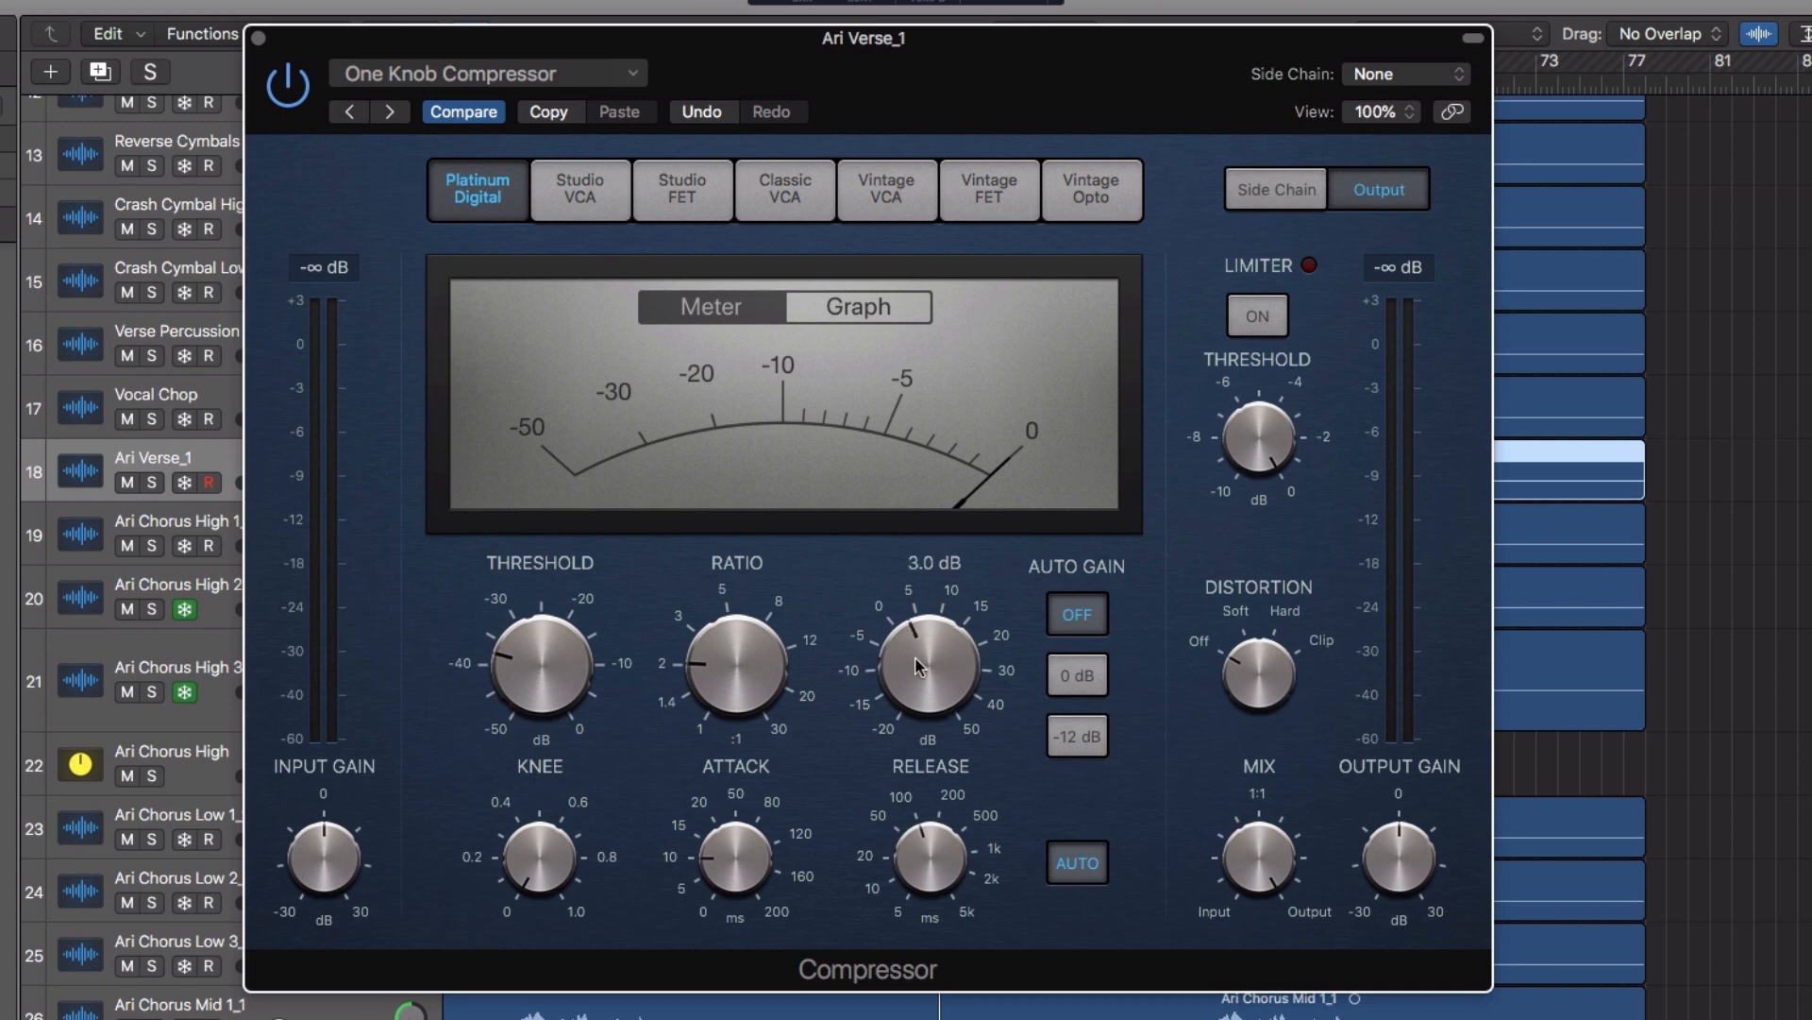
Try heavy compression on the verse vocal during playback by lowering the threshold to -50 dB and raising the make-up gain past 10 dB
key(space)
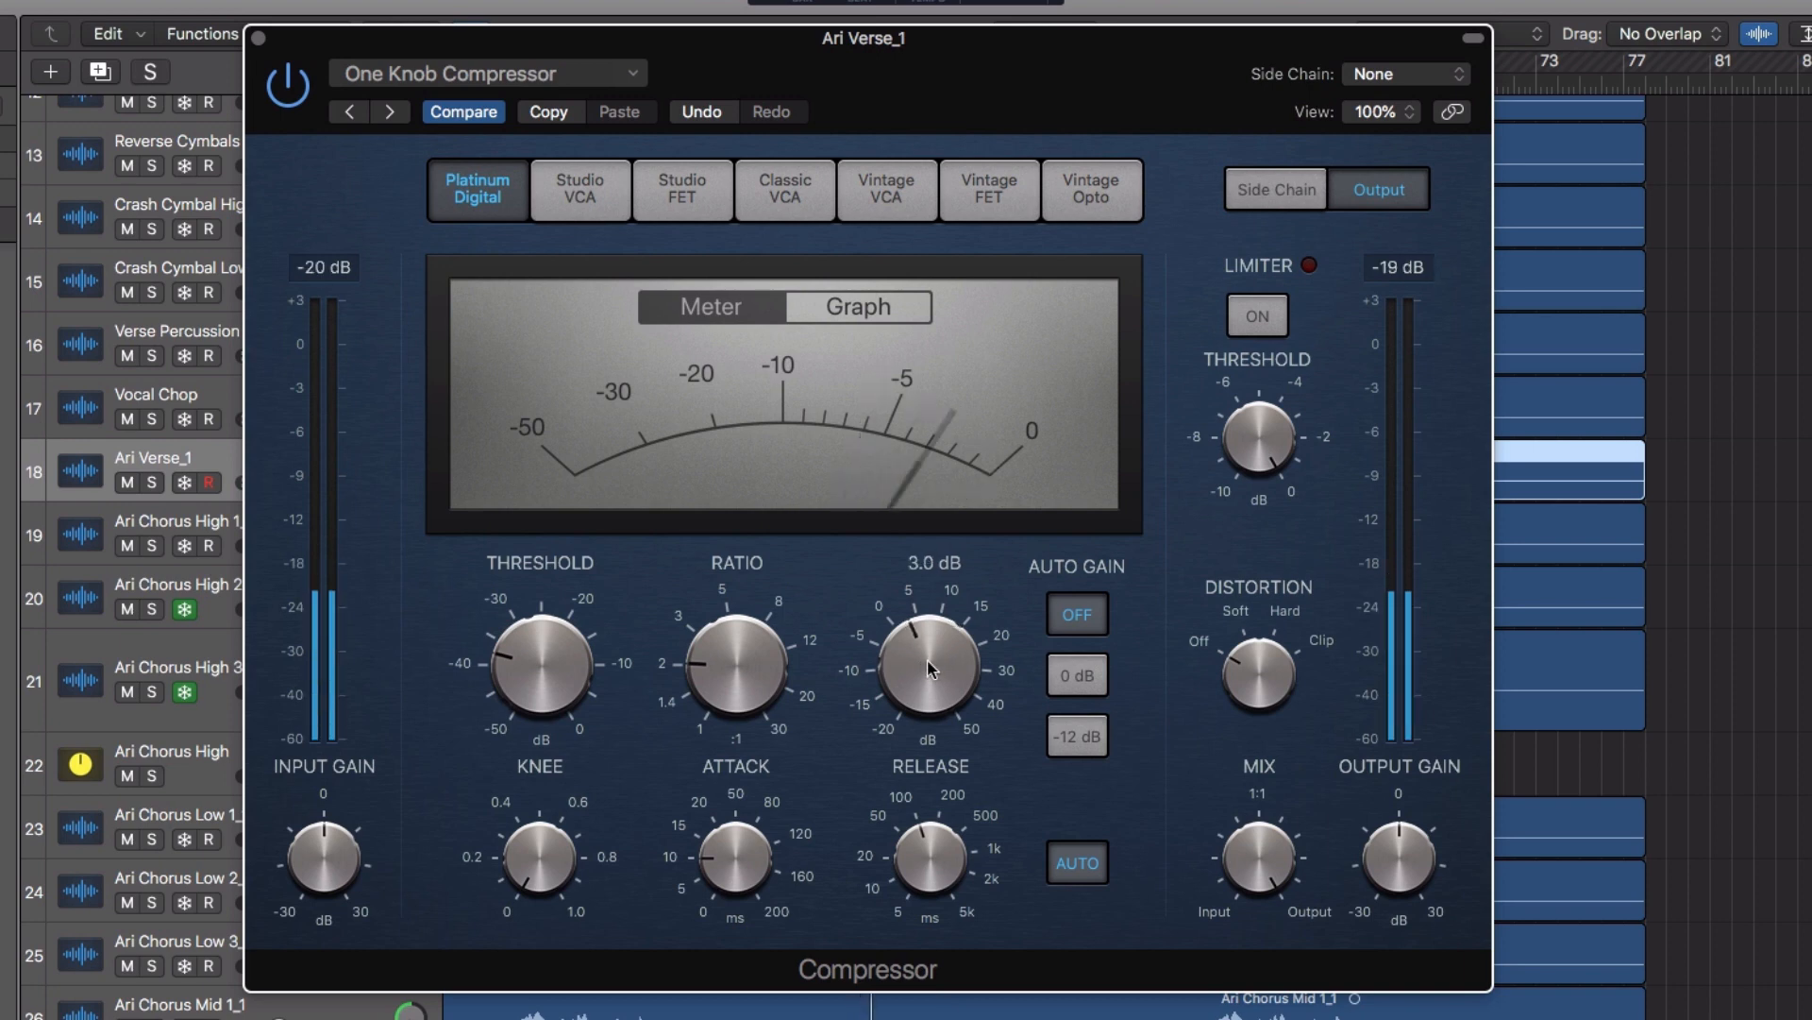
drag(557, 650, 557, 713)
drag(902, 691, 899, 659)
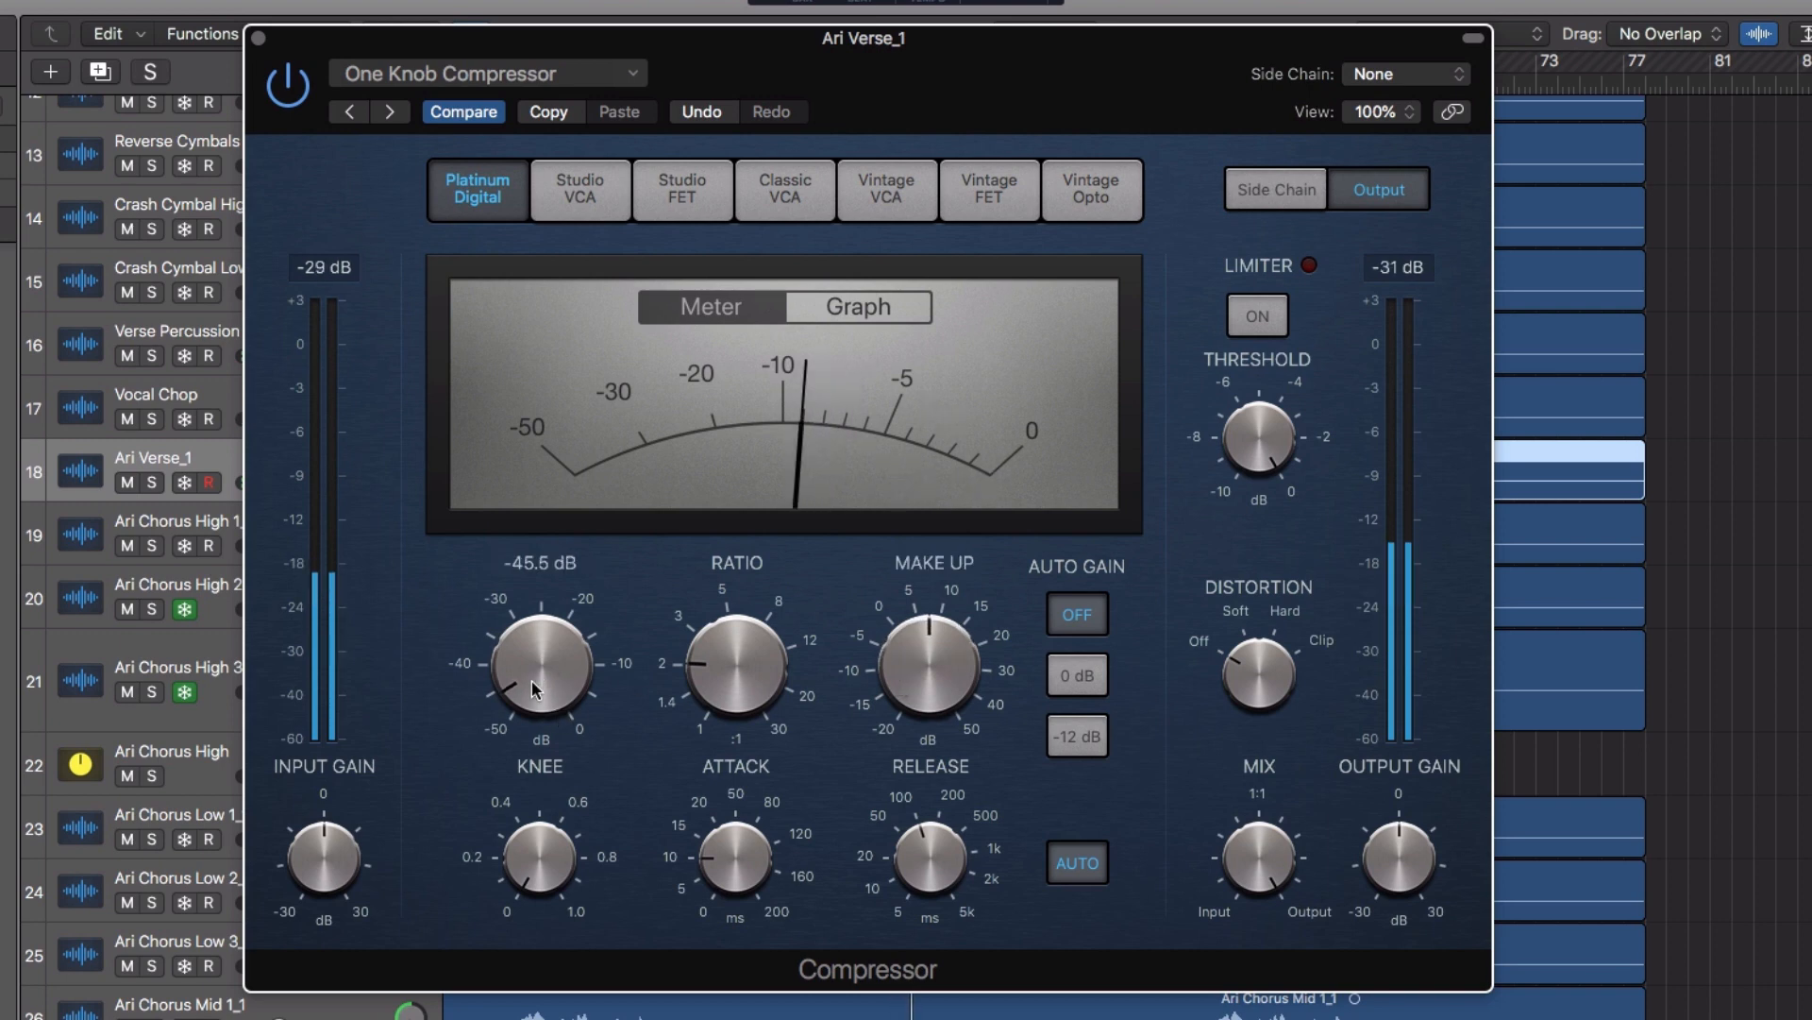
drag(531, 682, 573, 754)
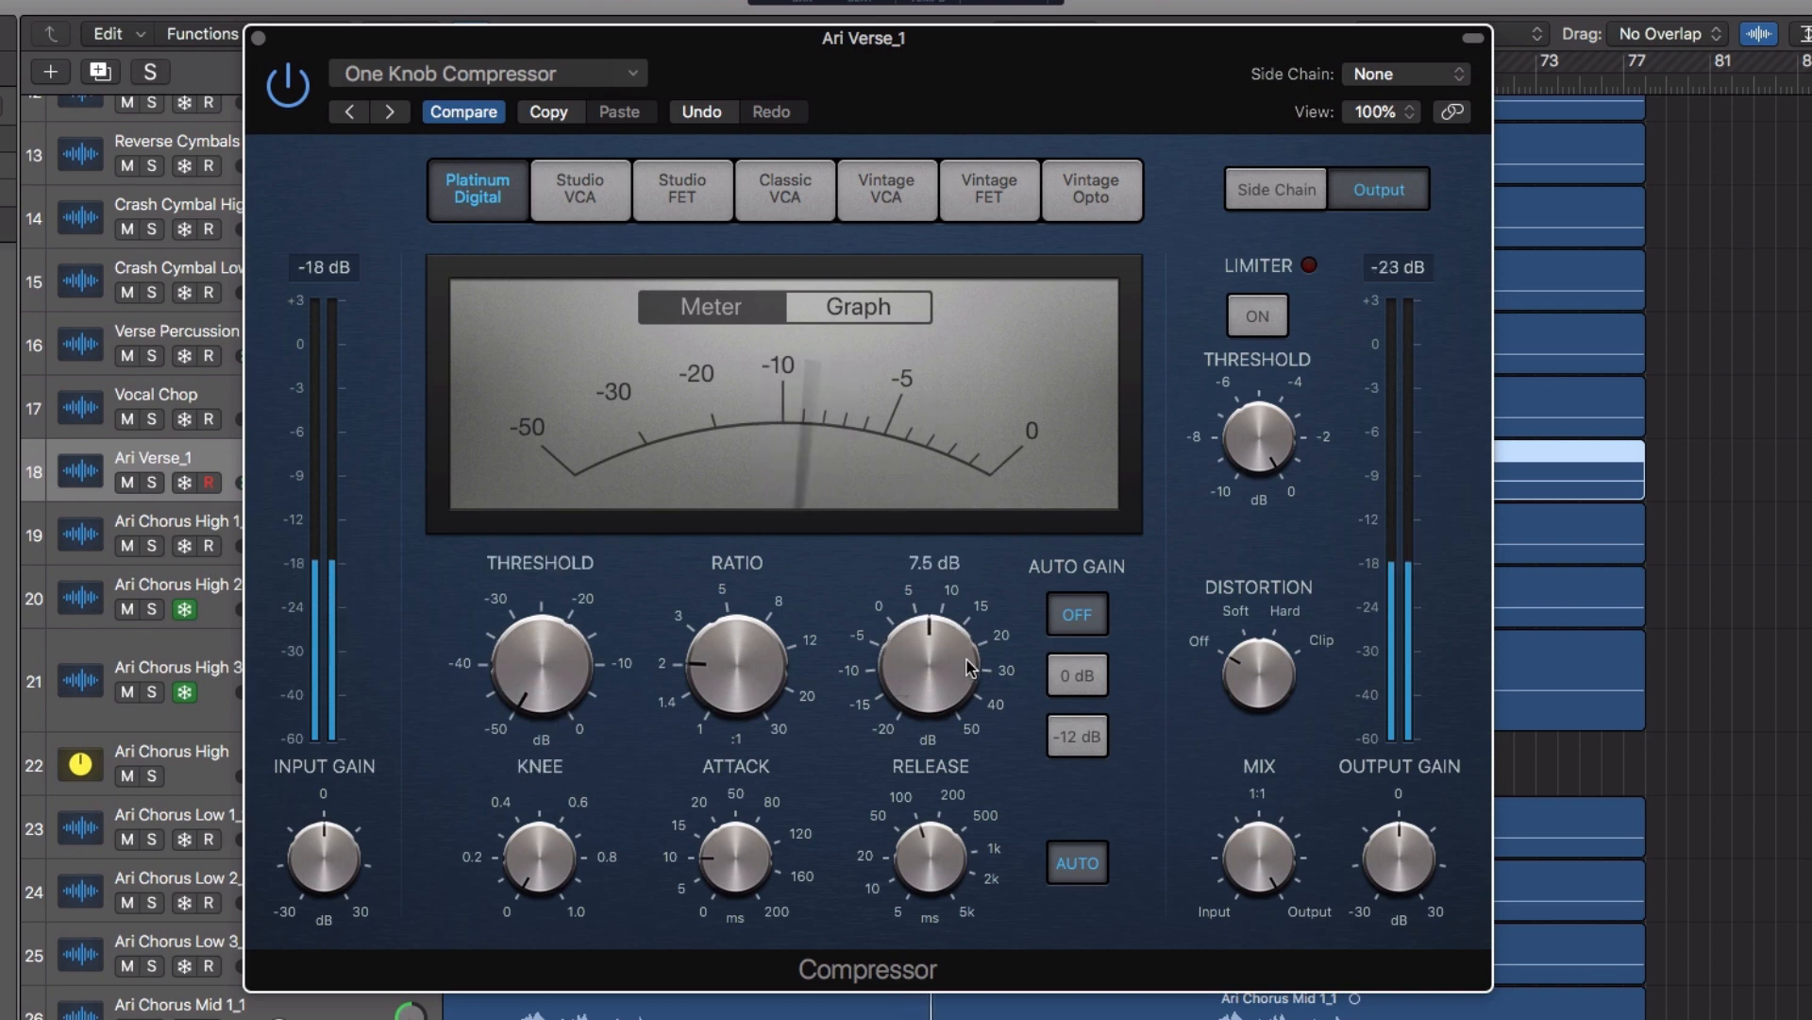
drag(969, 668, 942, 654)
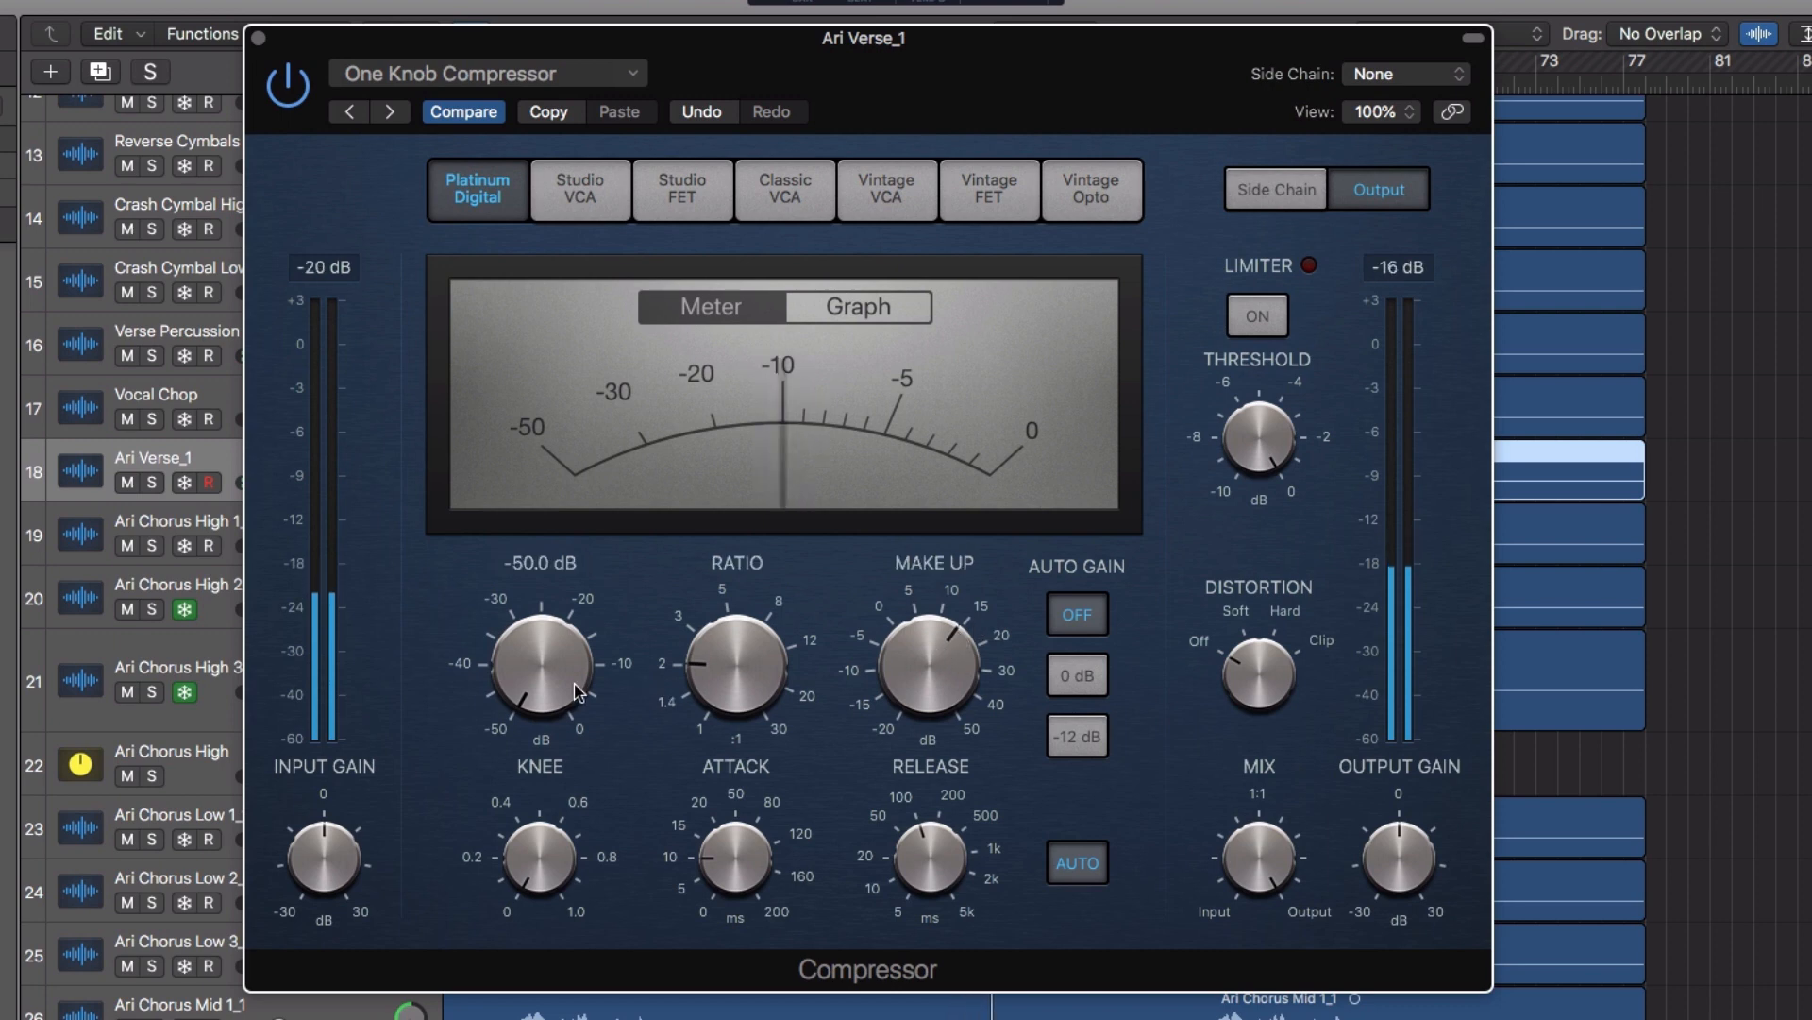
Bring the compressor's threshold back up to about -34 dB and reduce the make-up gain to about 3 dB
drag(548, 665, 546, 576)
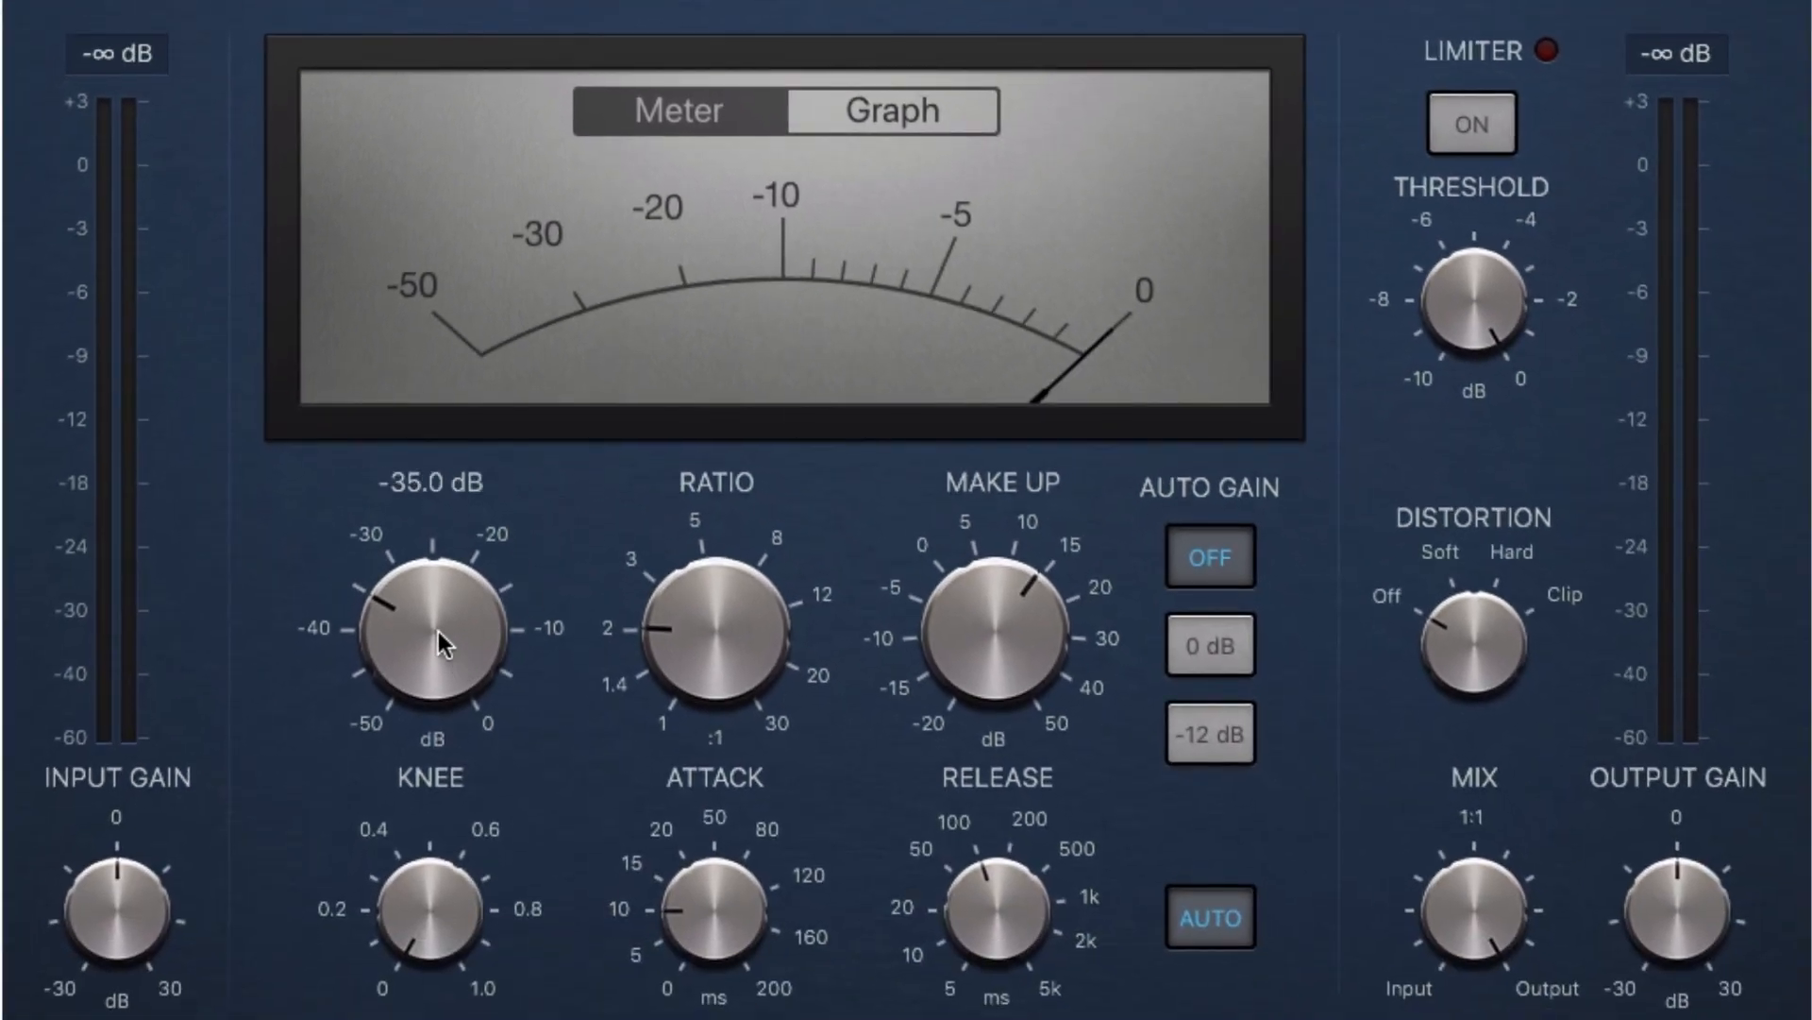
drag(438, 633, 438, 621)
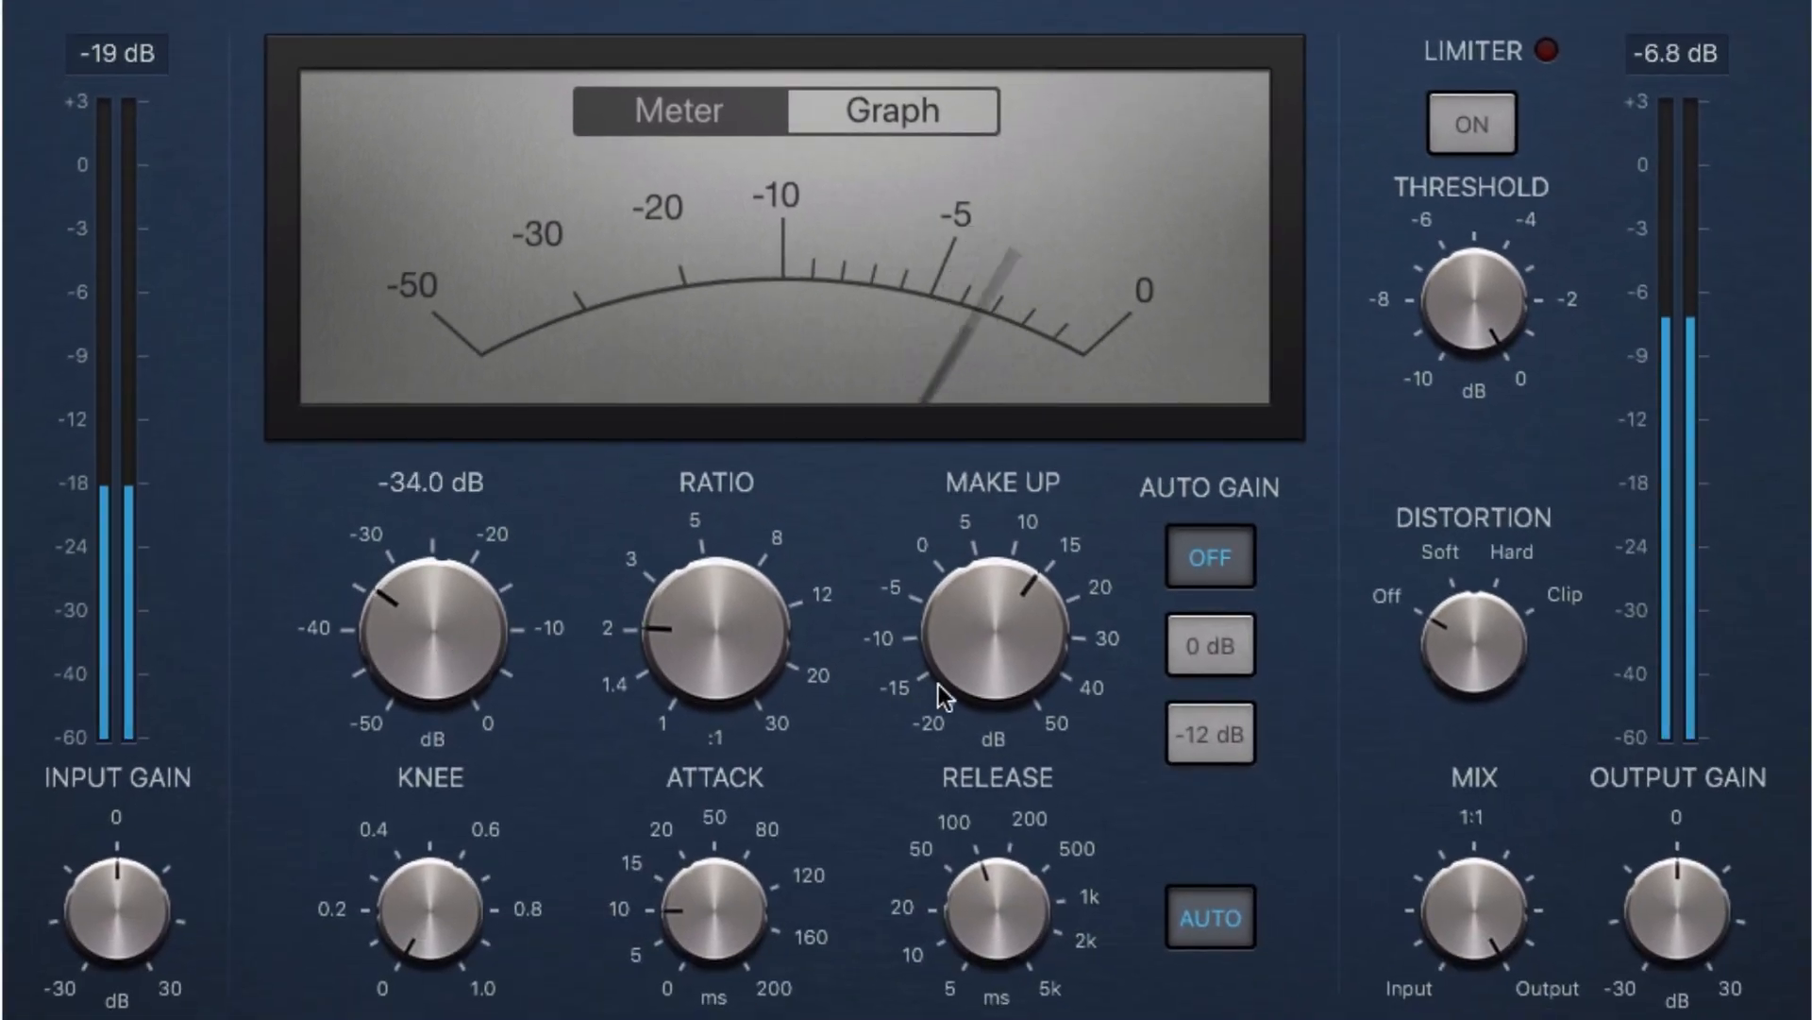
drag(938, 683, 928, 795)
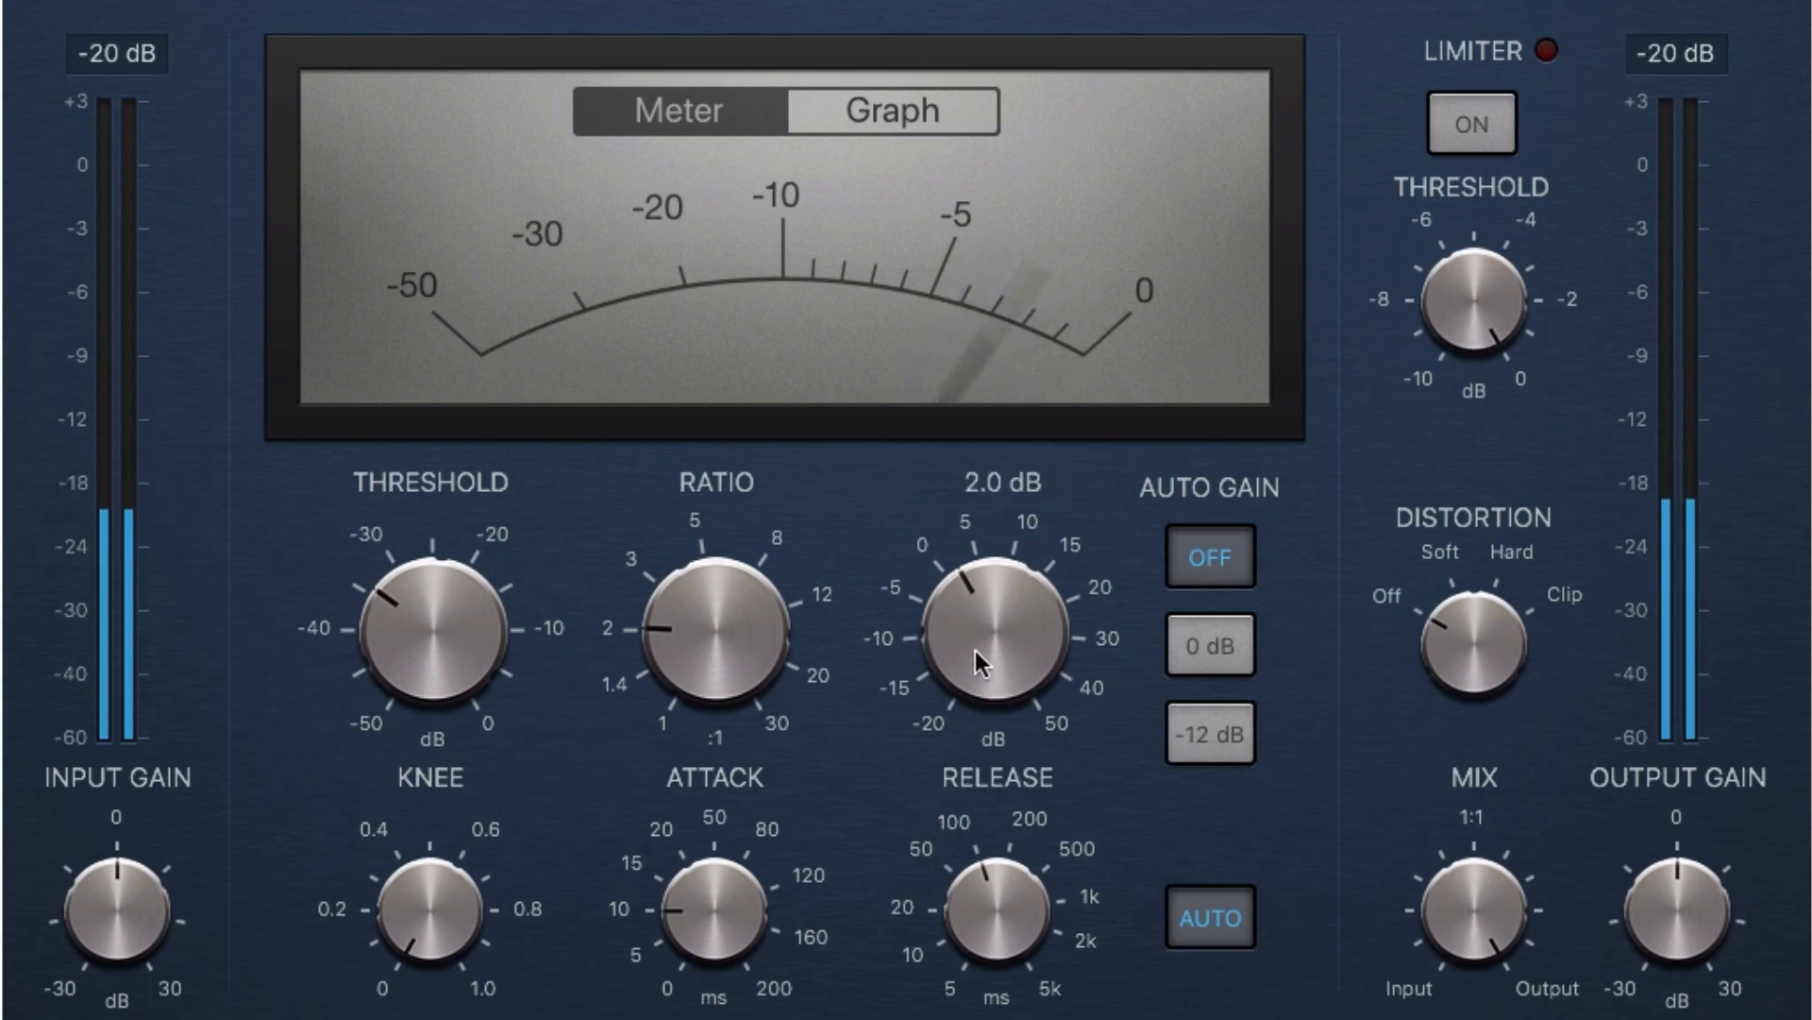
drag(976, 650, 976, 631)
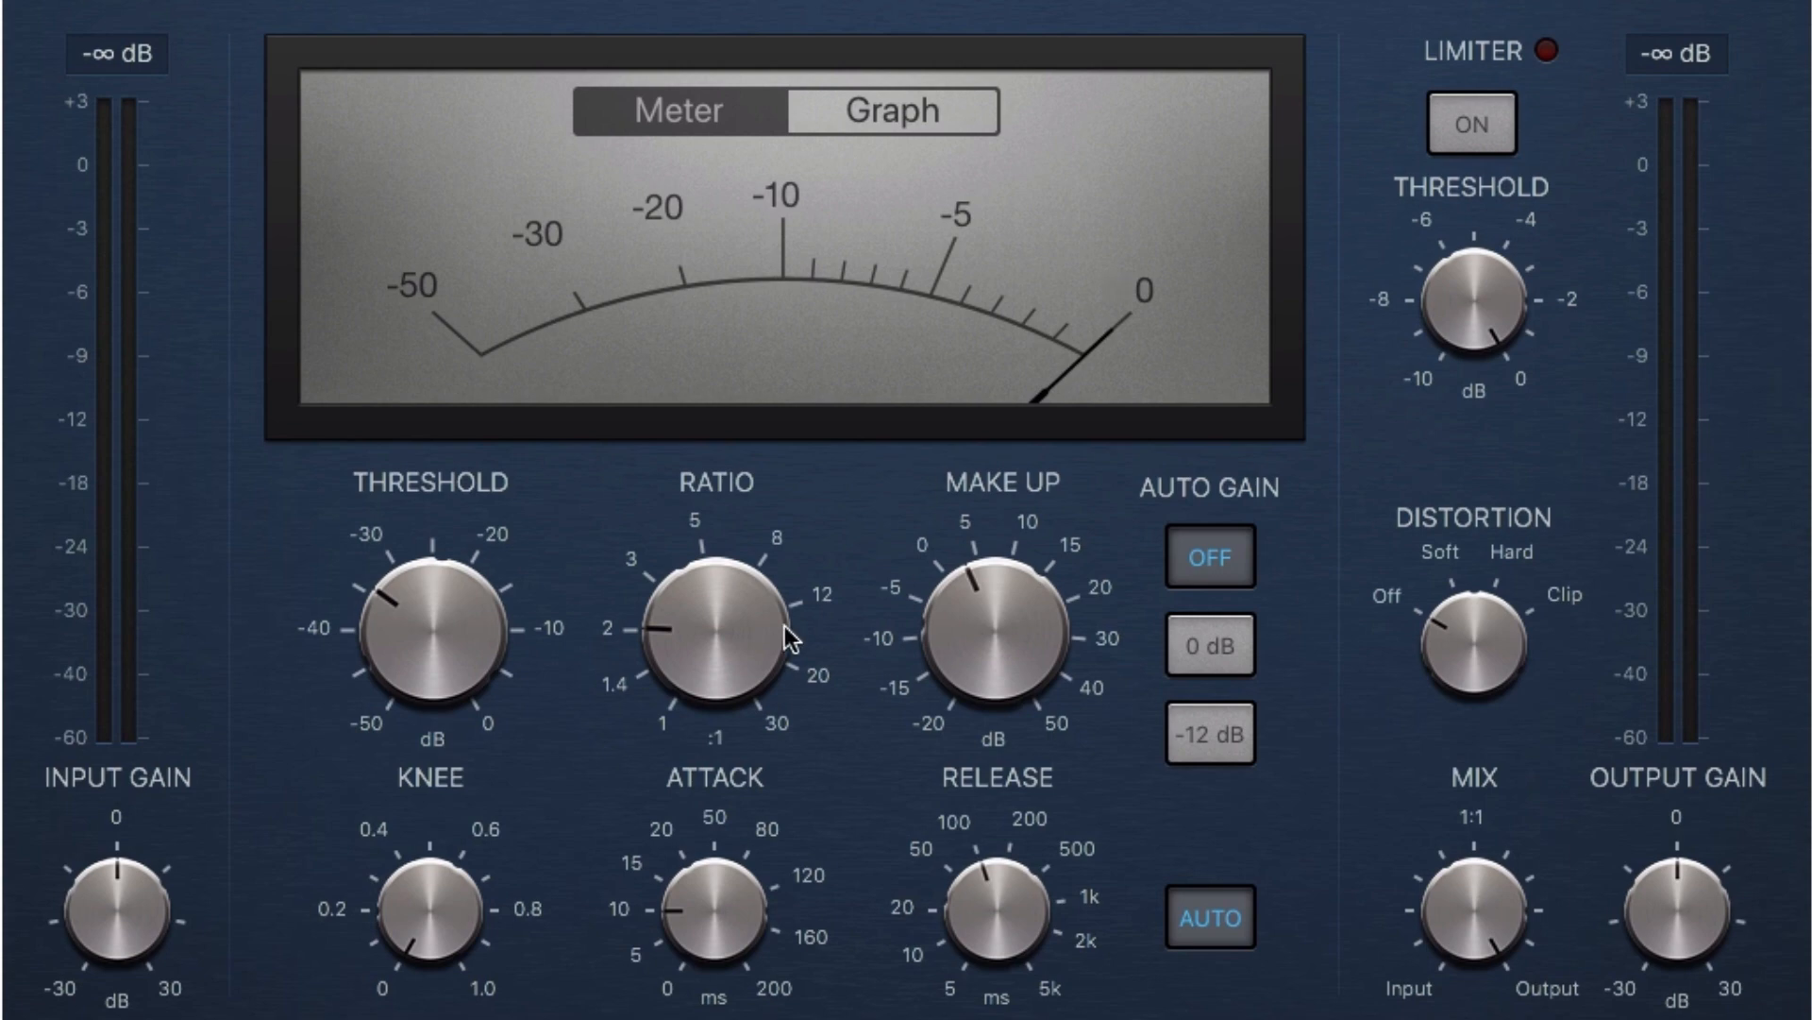
mouse_move(369, 623)
mouse_down()
mouse_move(417, 649)
mouse_move(397, 613)
mouse_up()
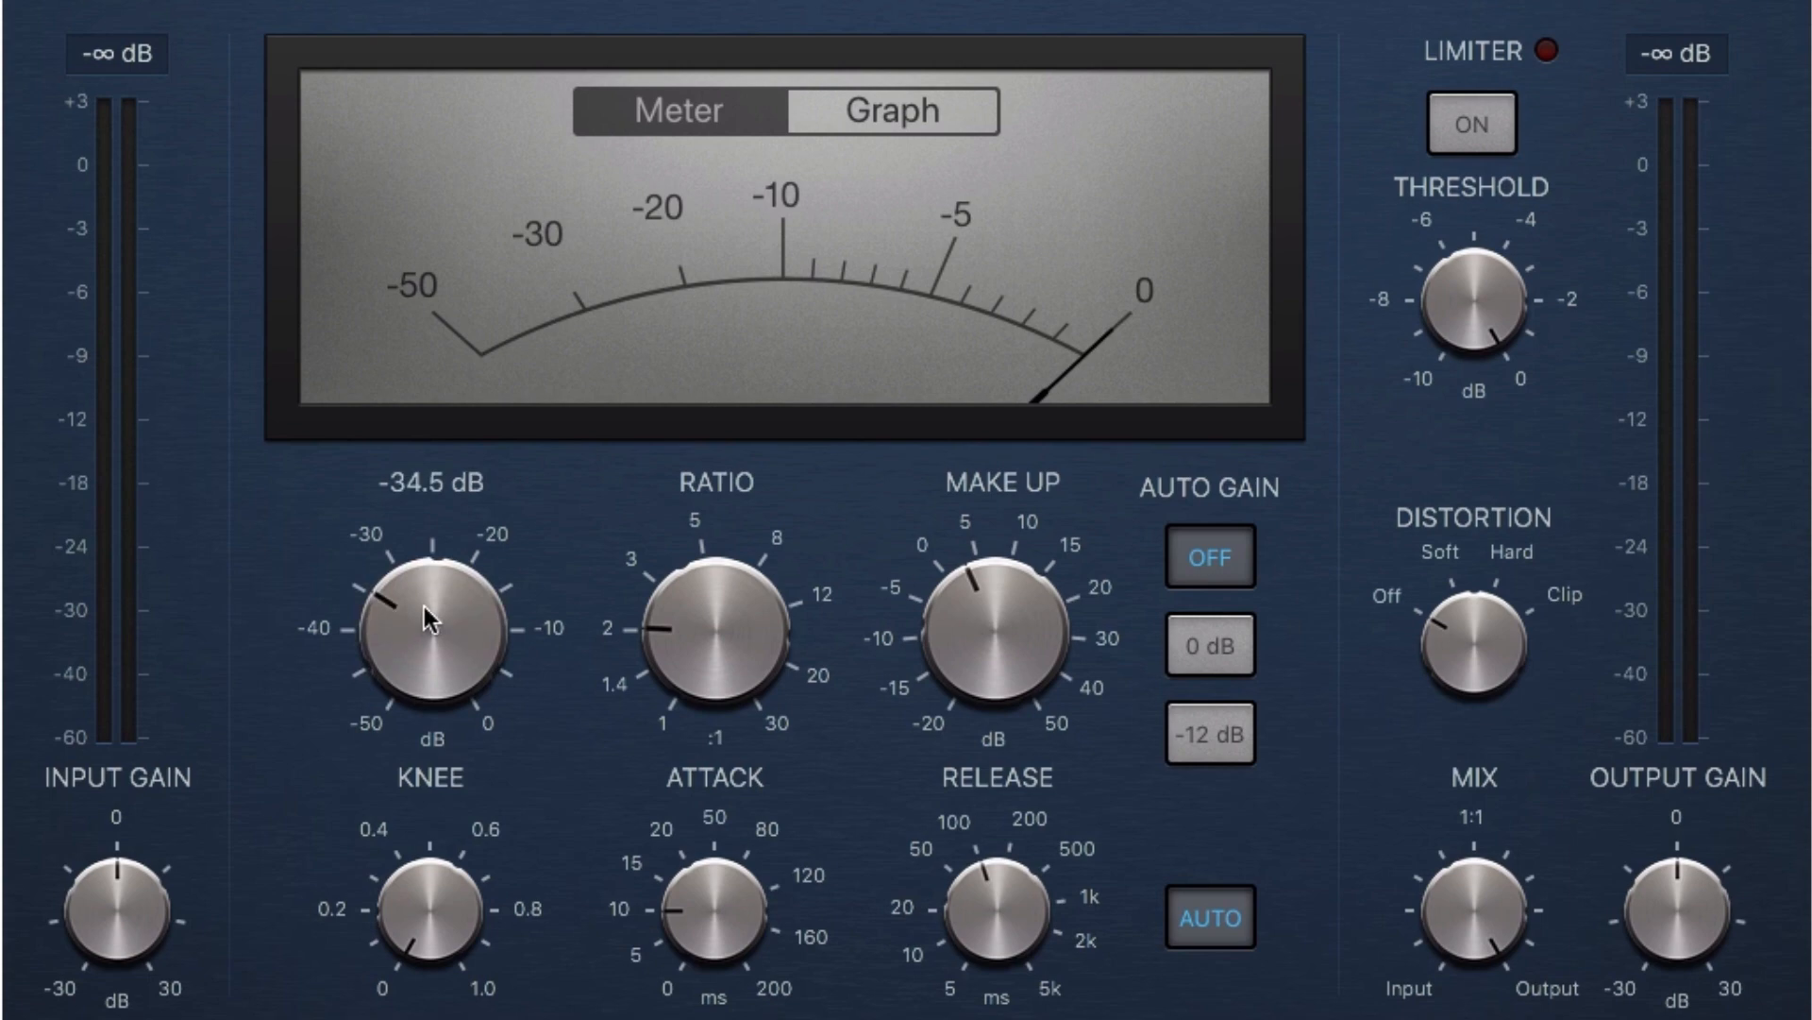
drag(950, 648, 952, 649)
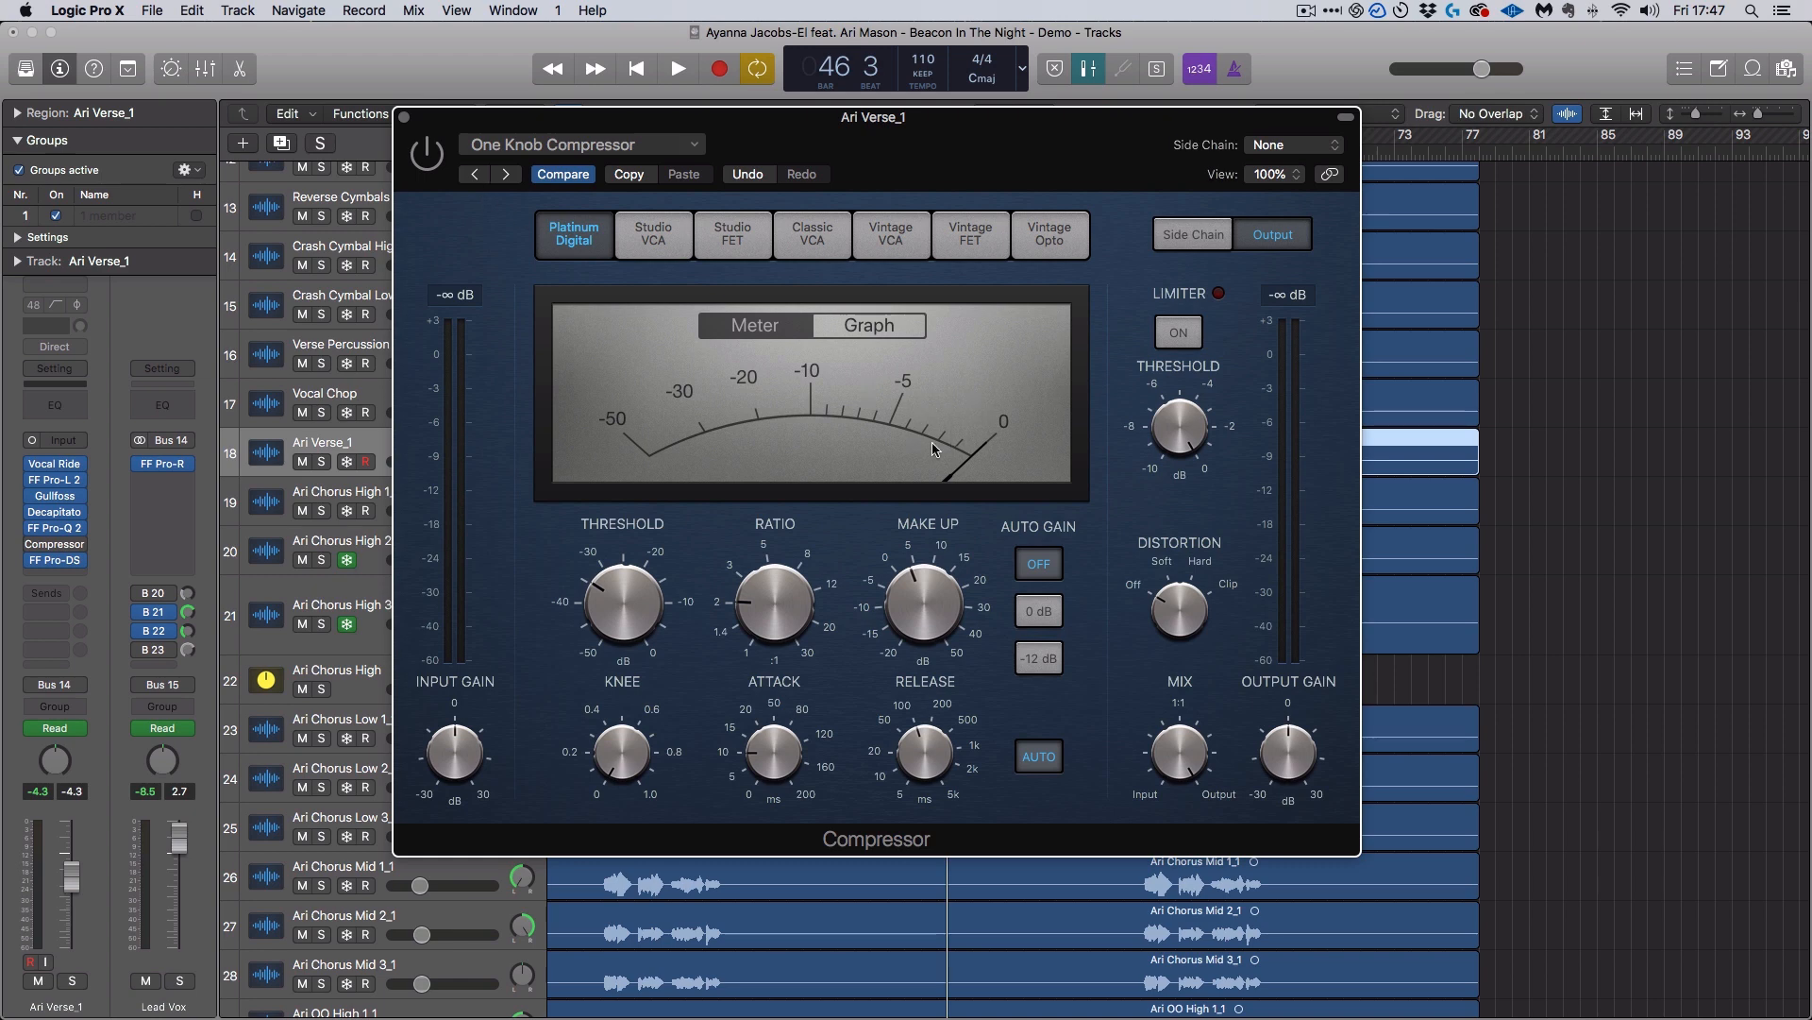
Play the full mix and toggle the compressor's bypass to compare the verse vocal with and without compression
mouse_move(925, 616)
key(space)
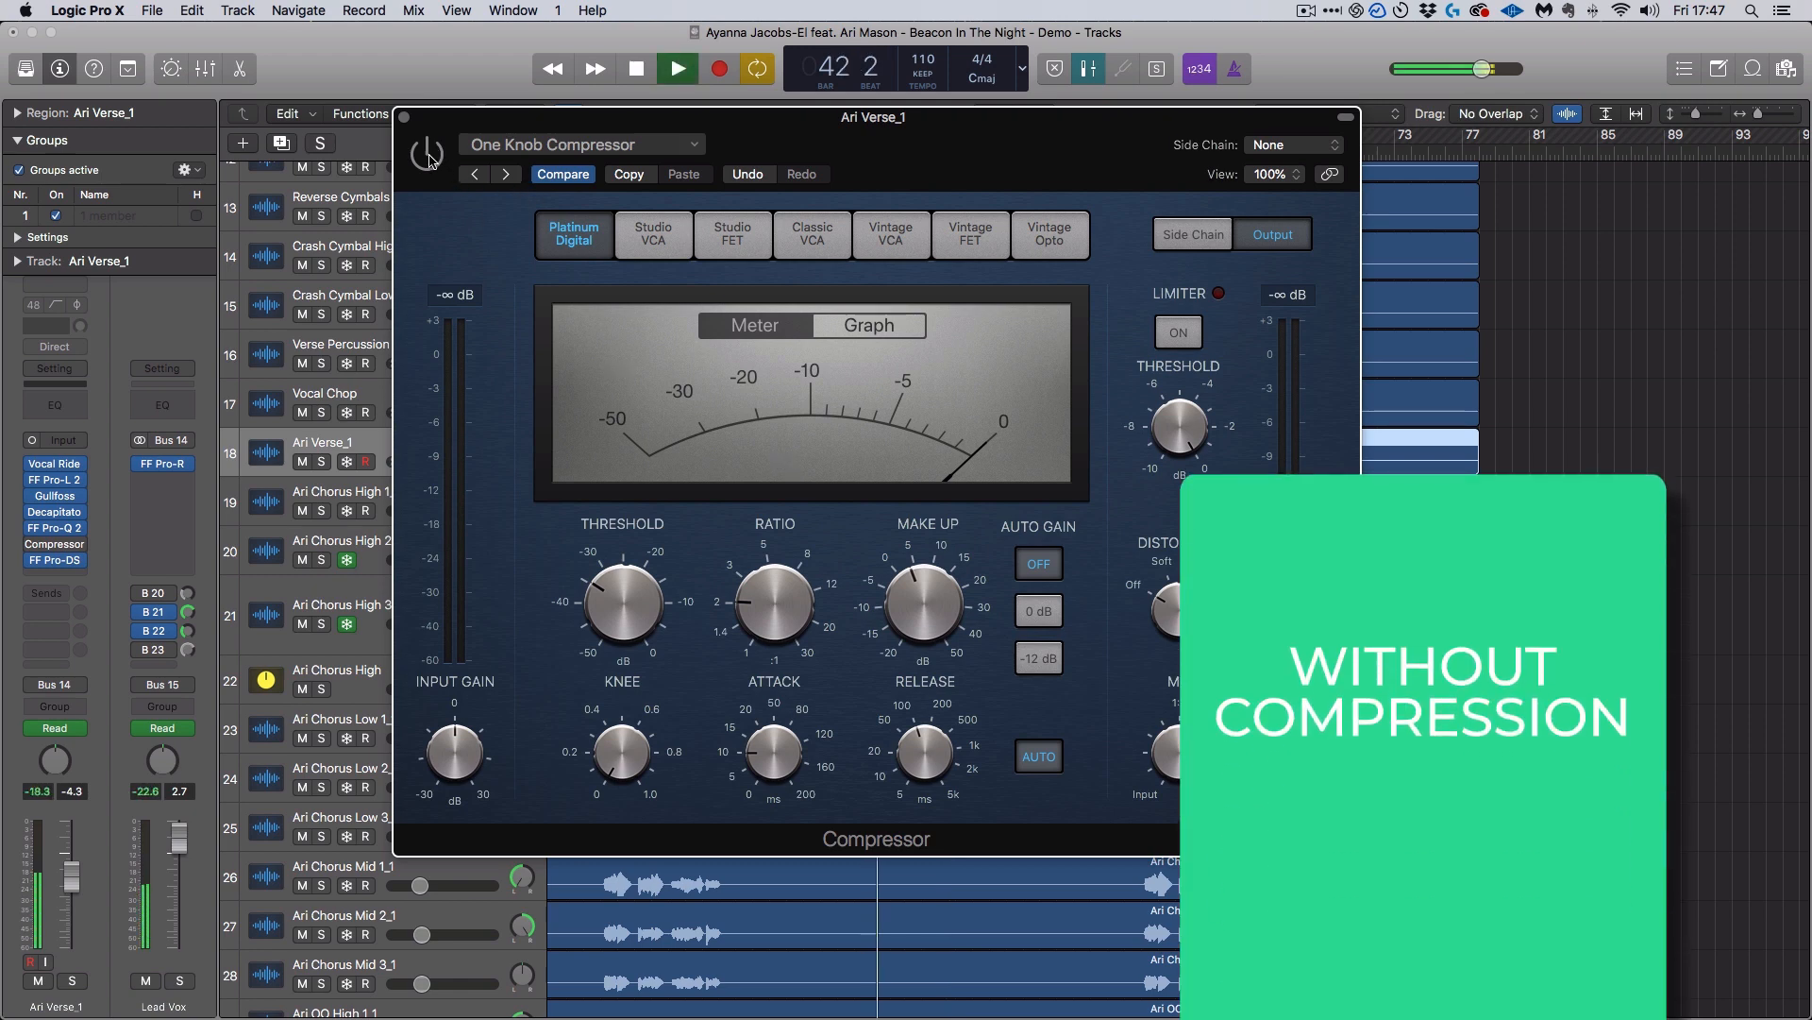
click(428, 154)
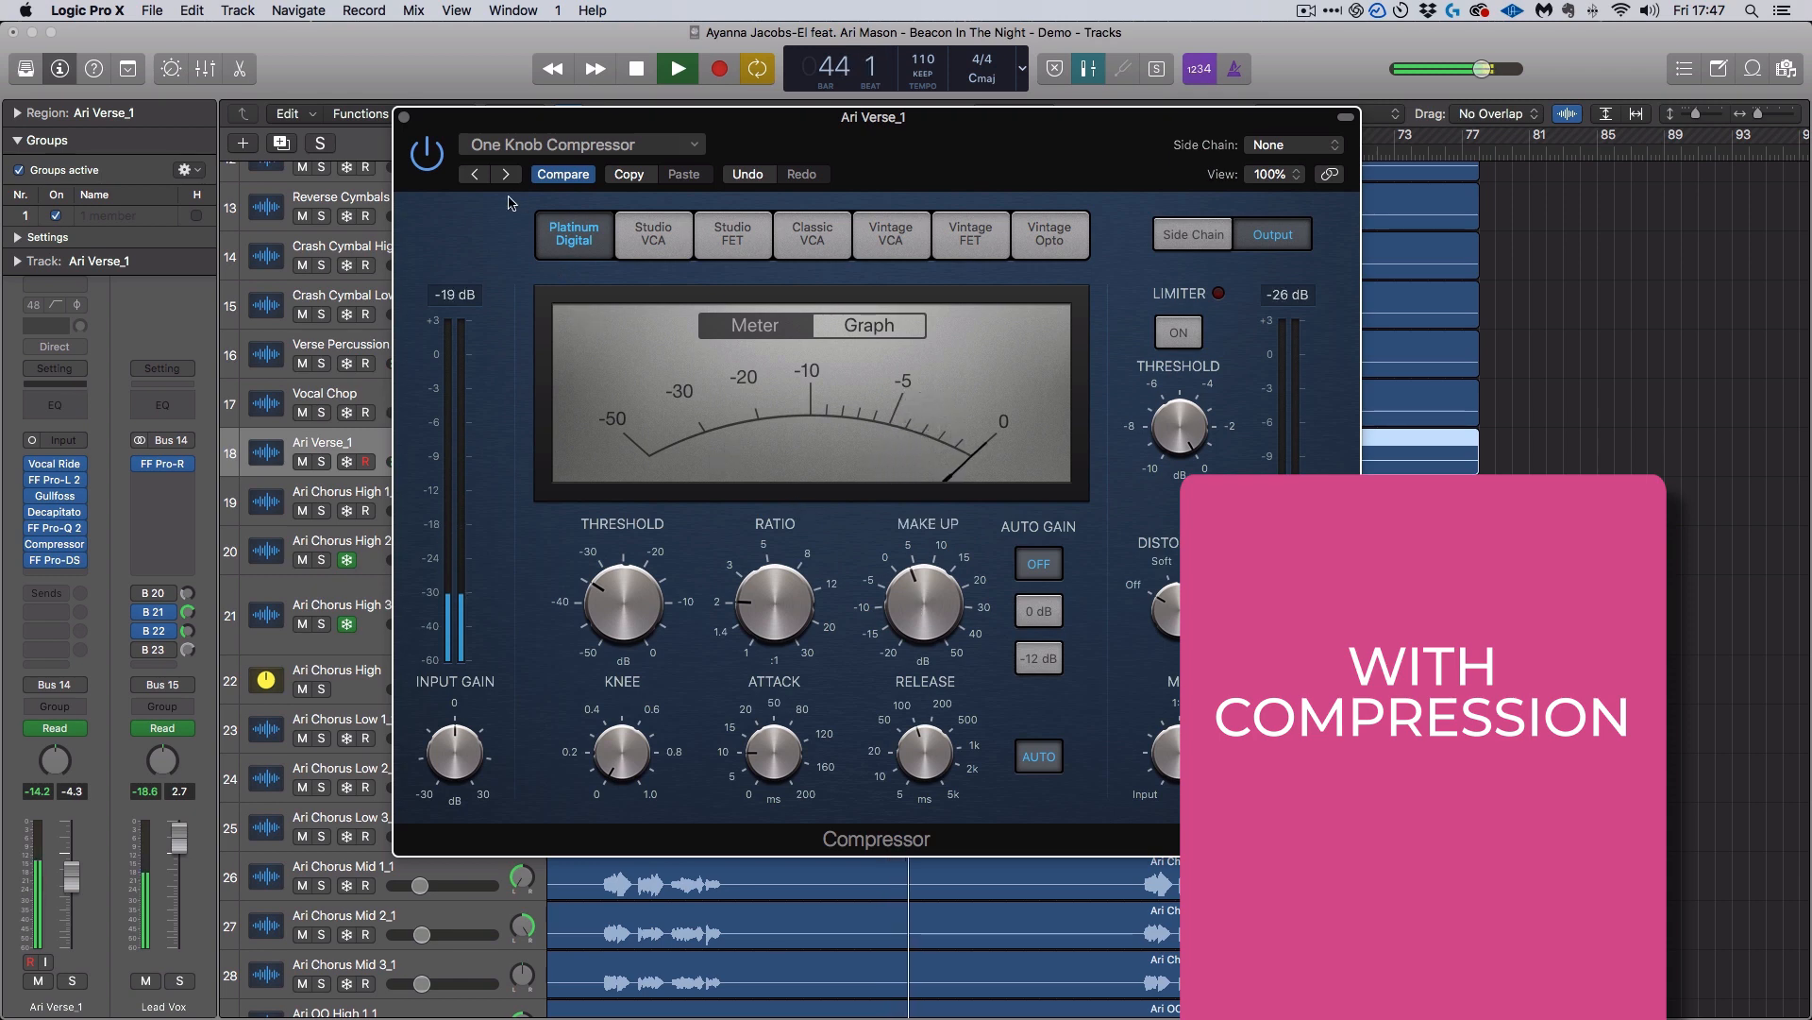
click(422, 158)
click(422, 158)
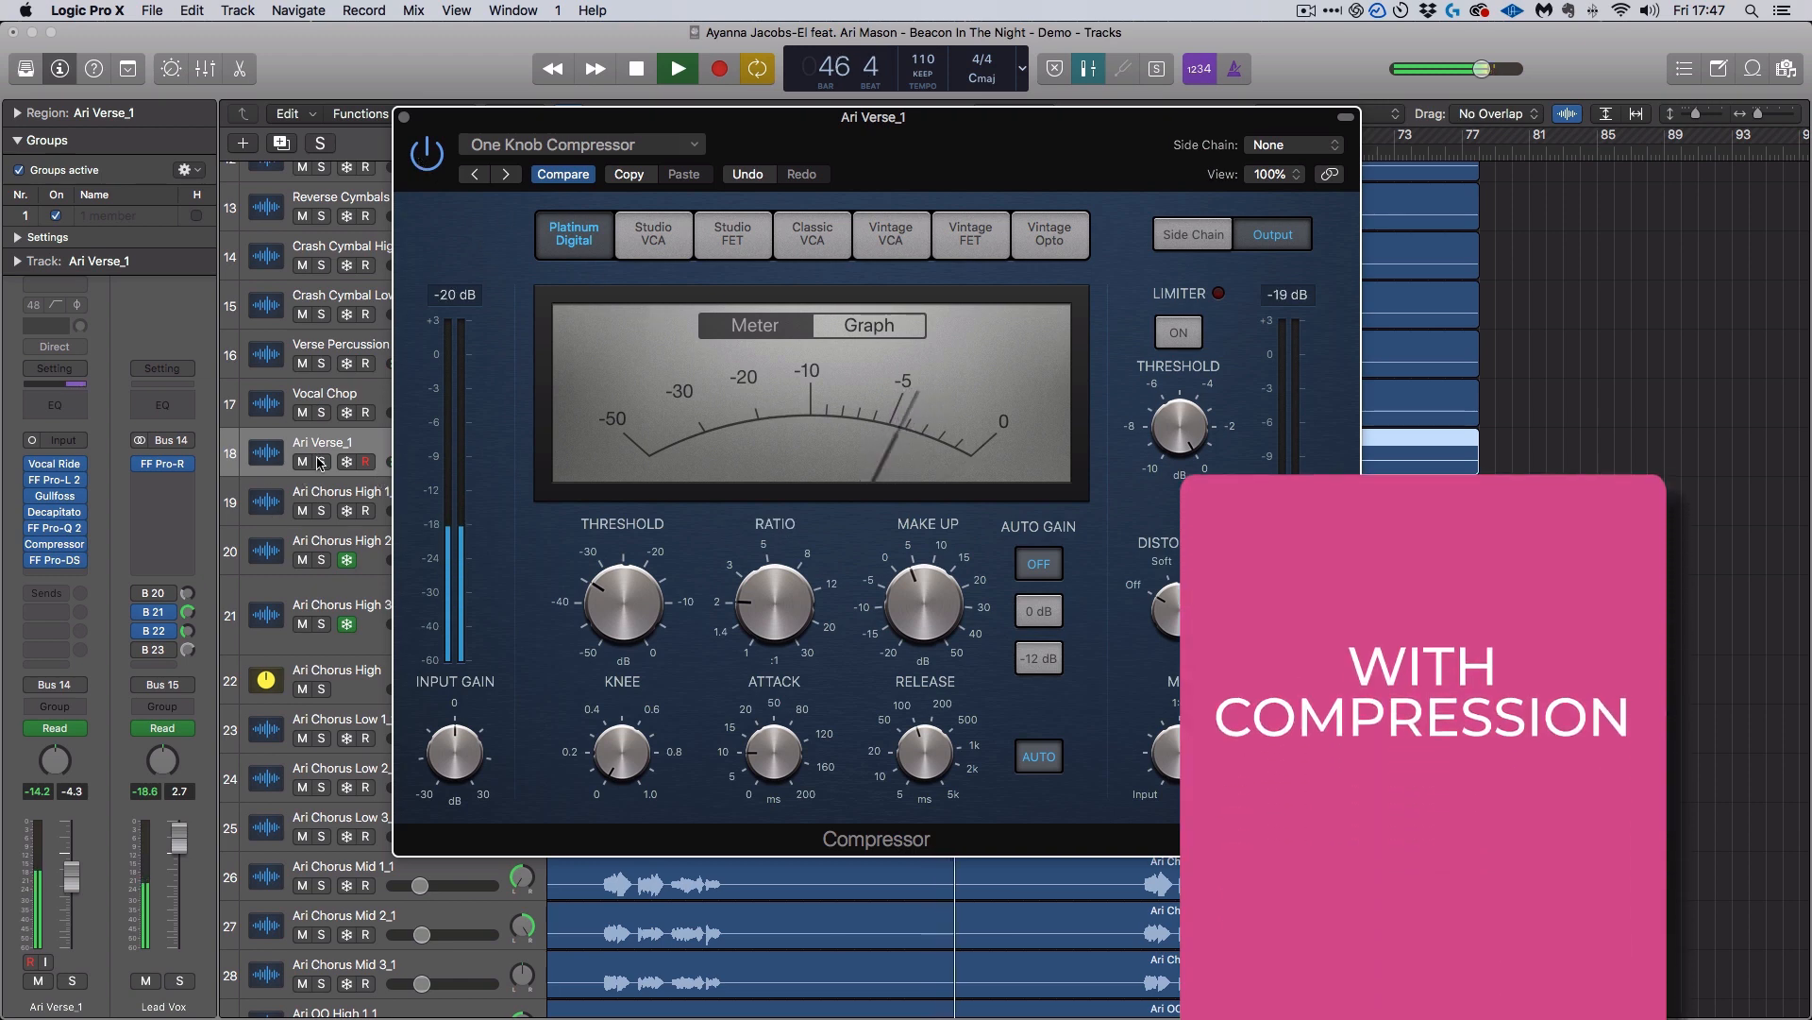
click(431, 164)
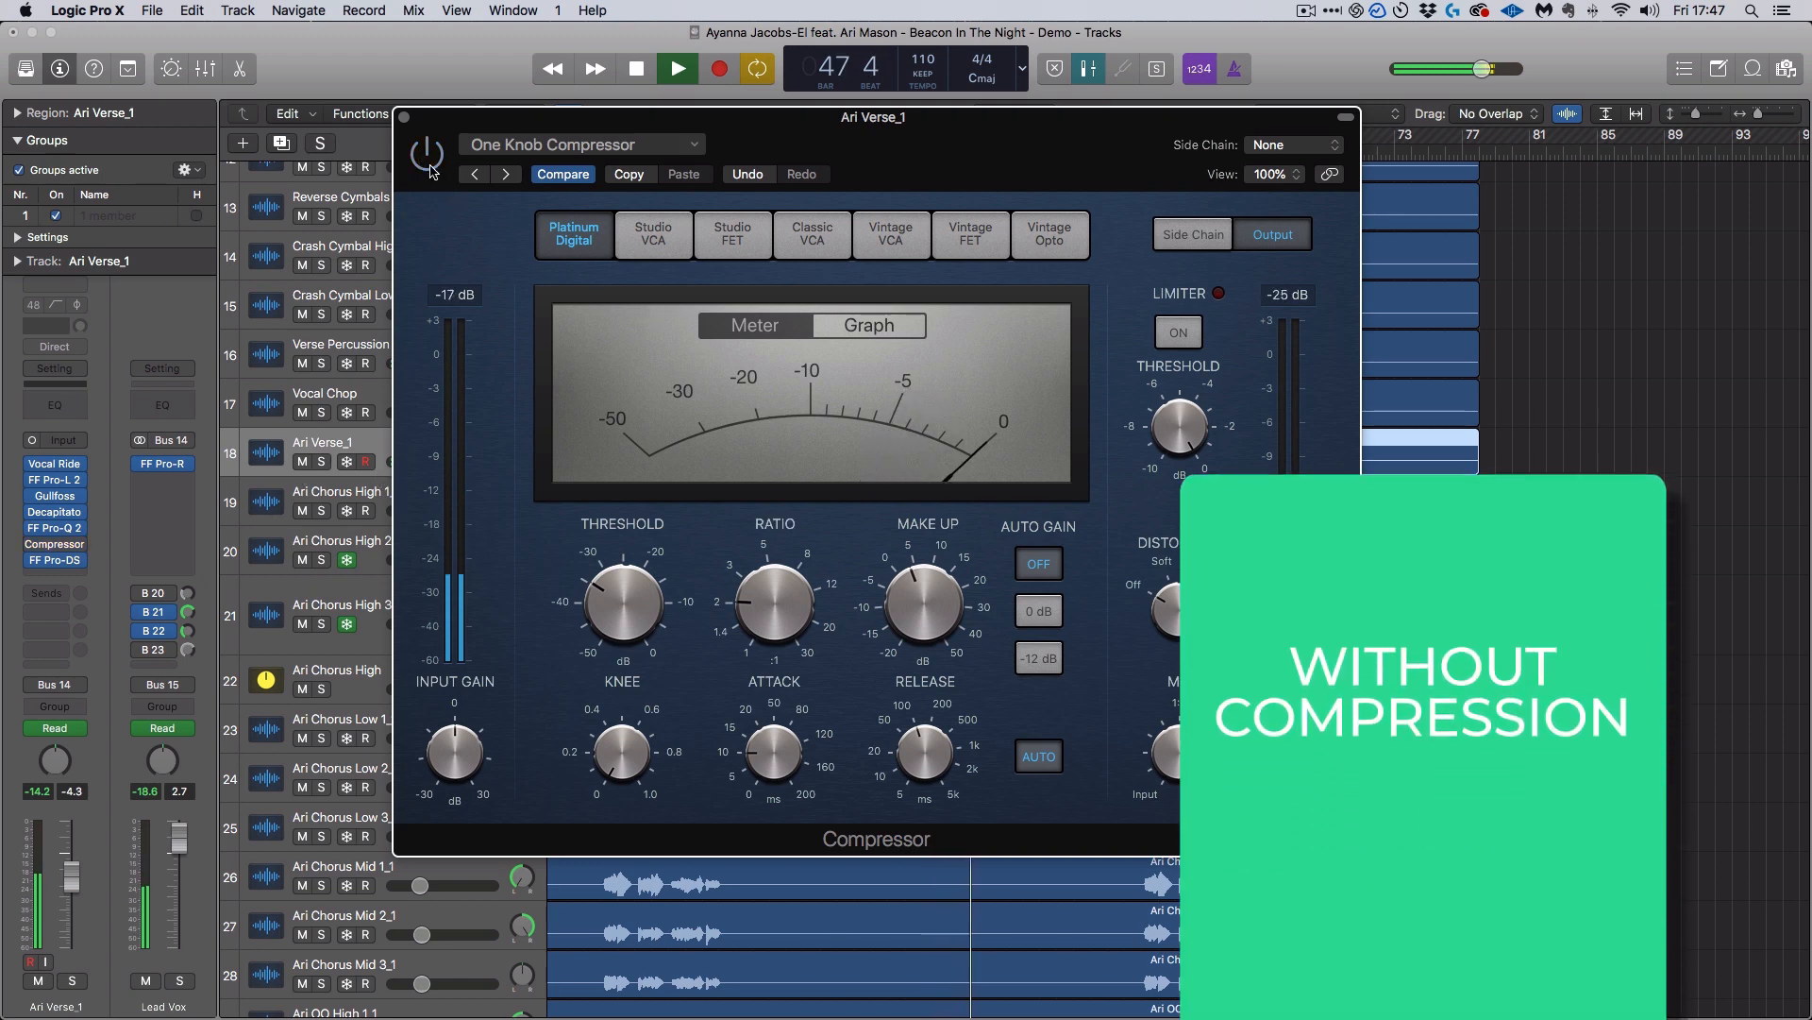
key(space)
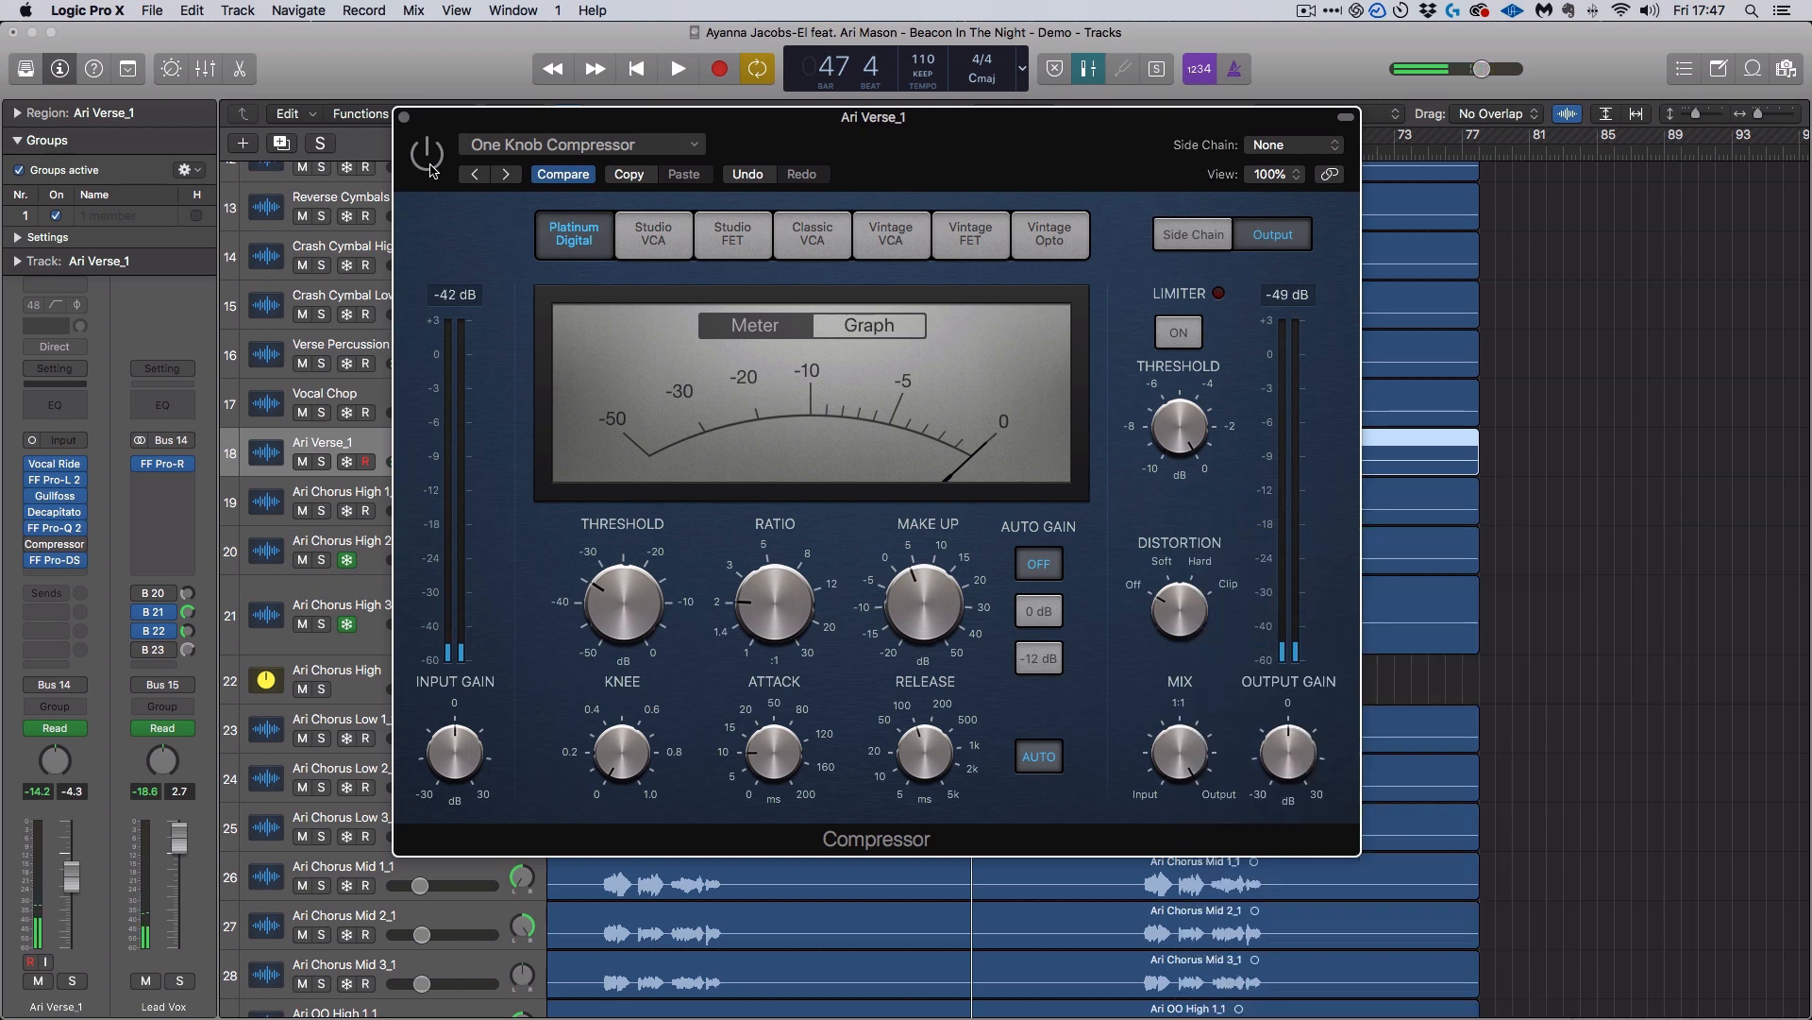
Solo the verse vocal, play it to compare it with and without the compressor, and unsolo it
key(s)
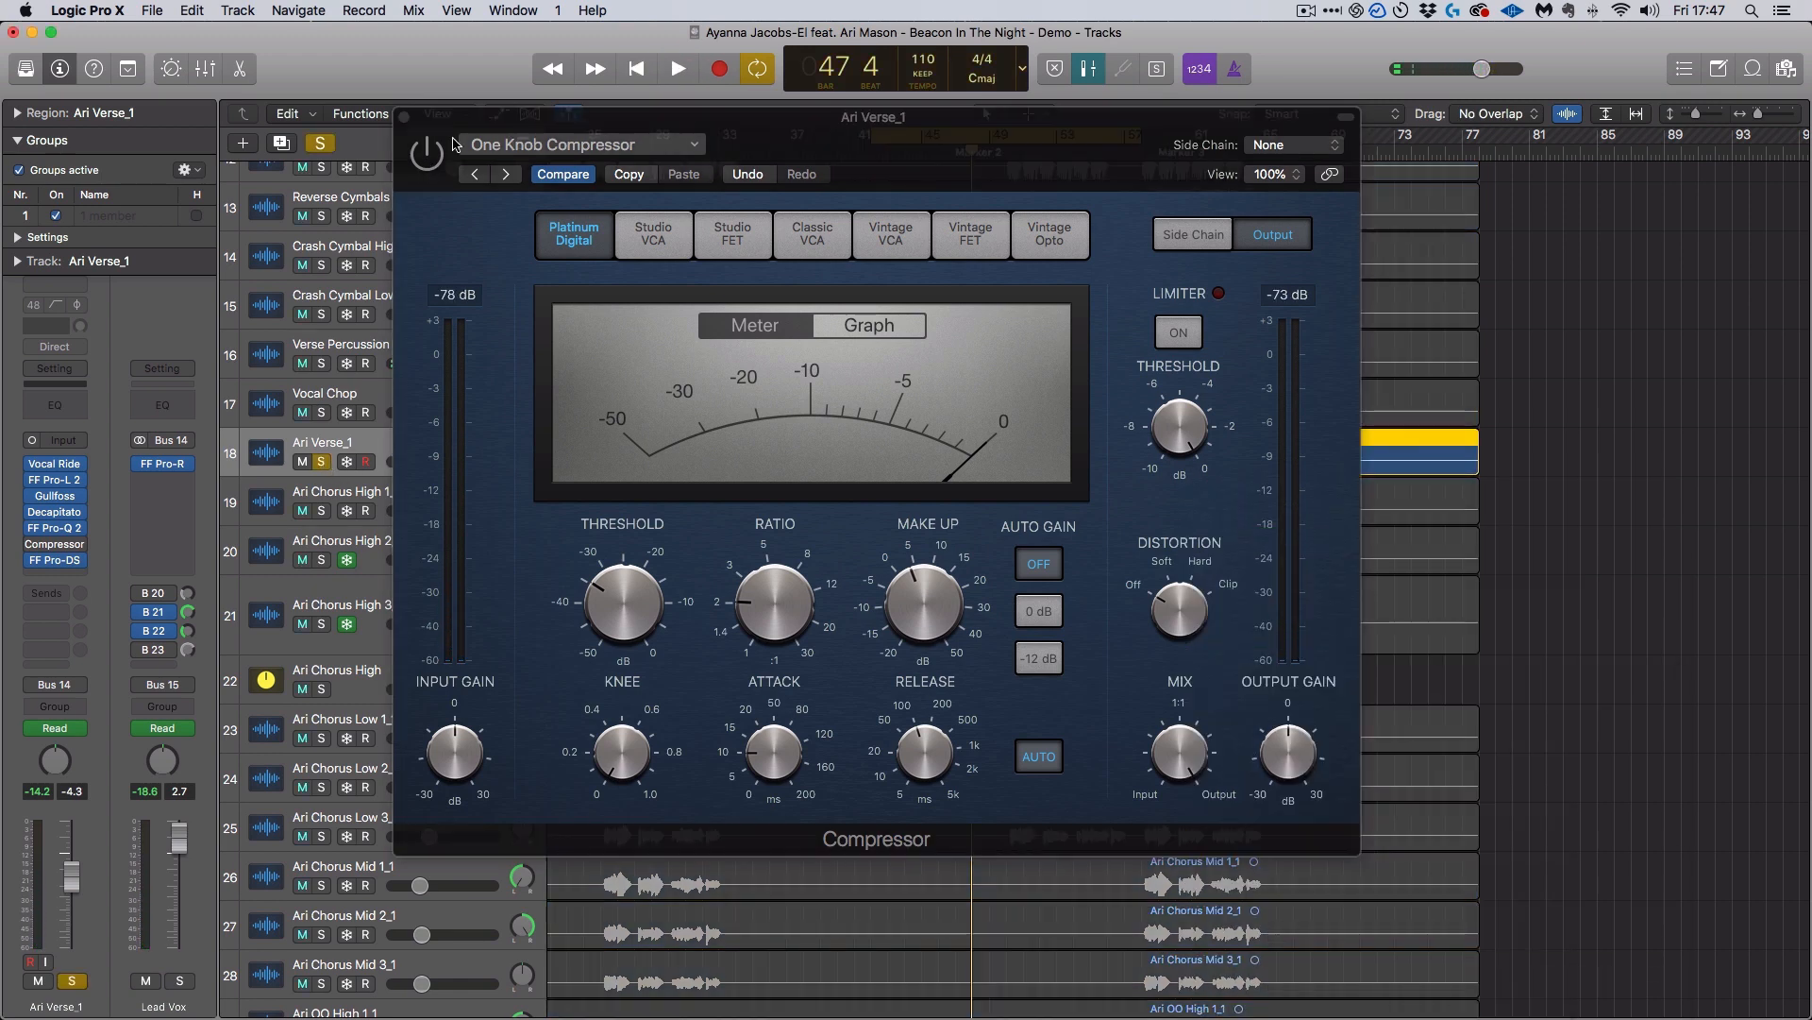
key(space)
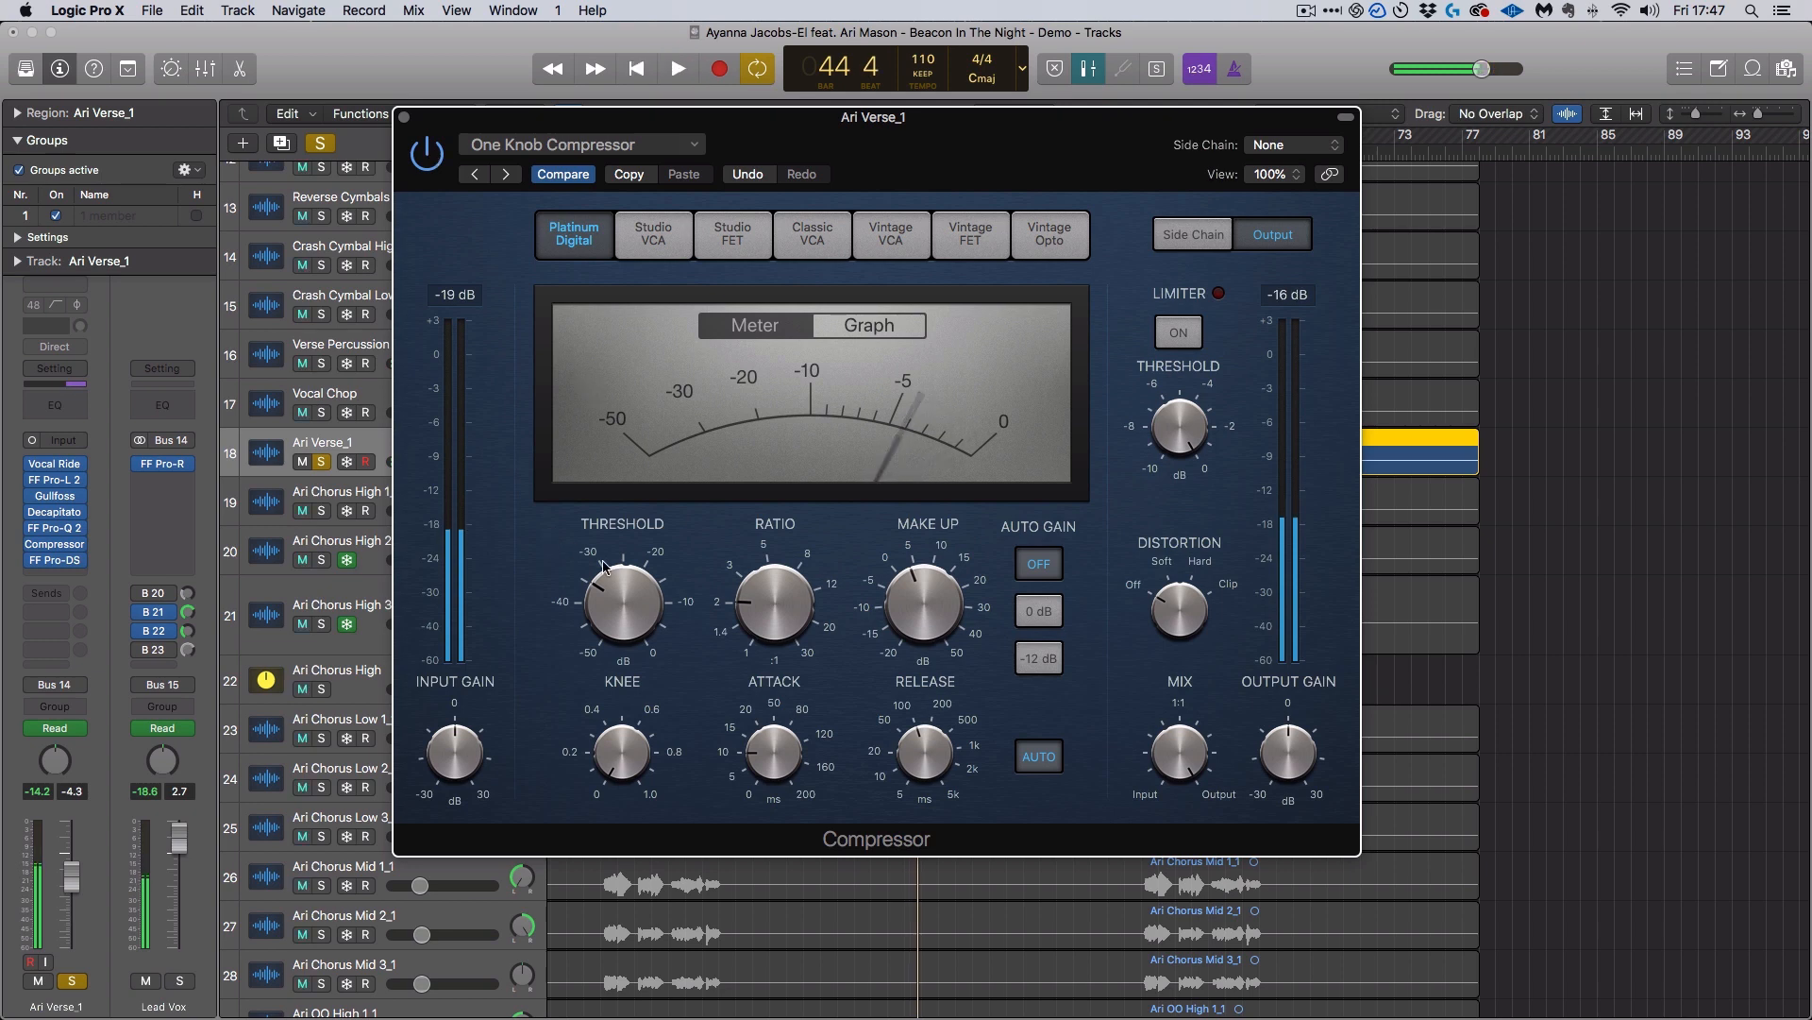
key(space)
click(322, 463)
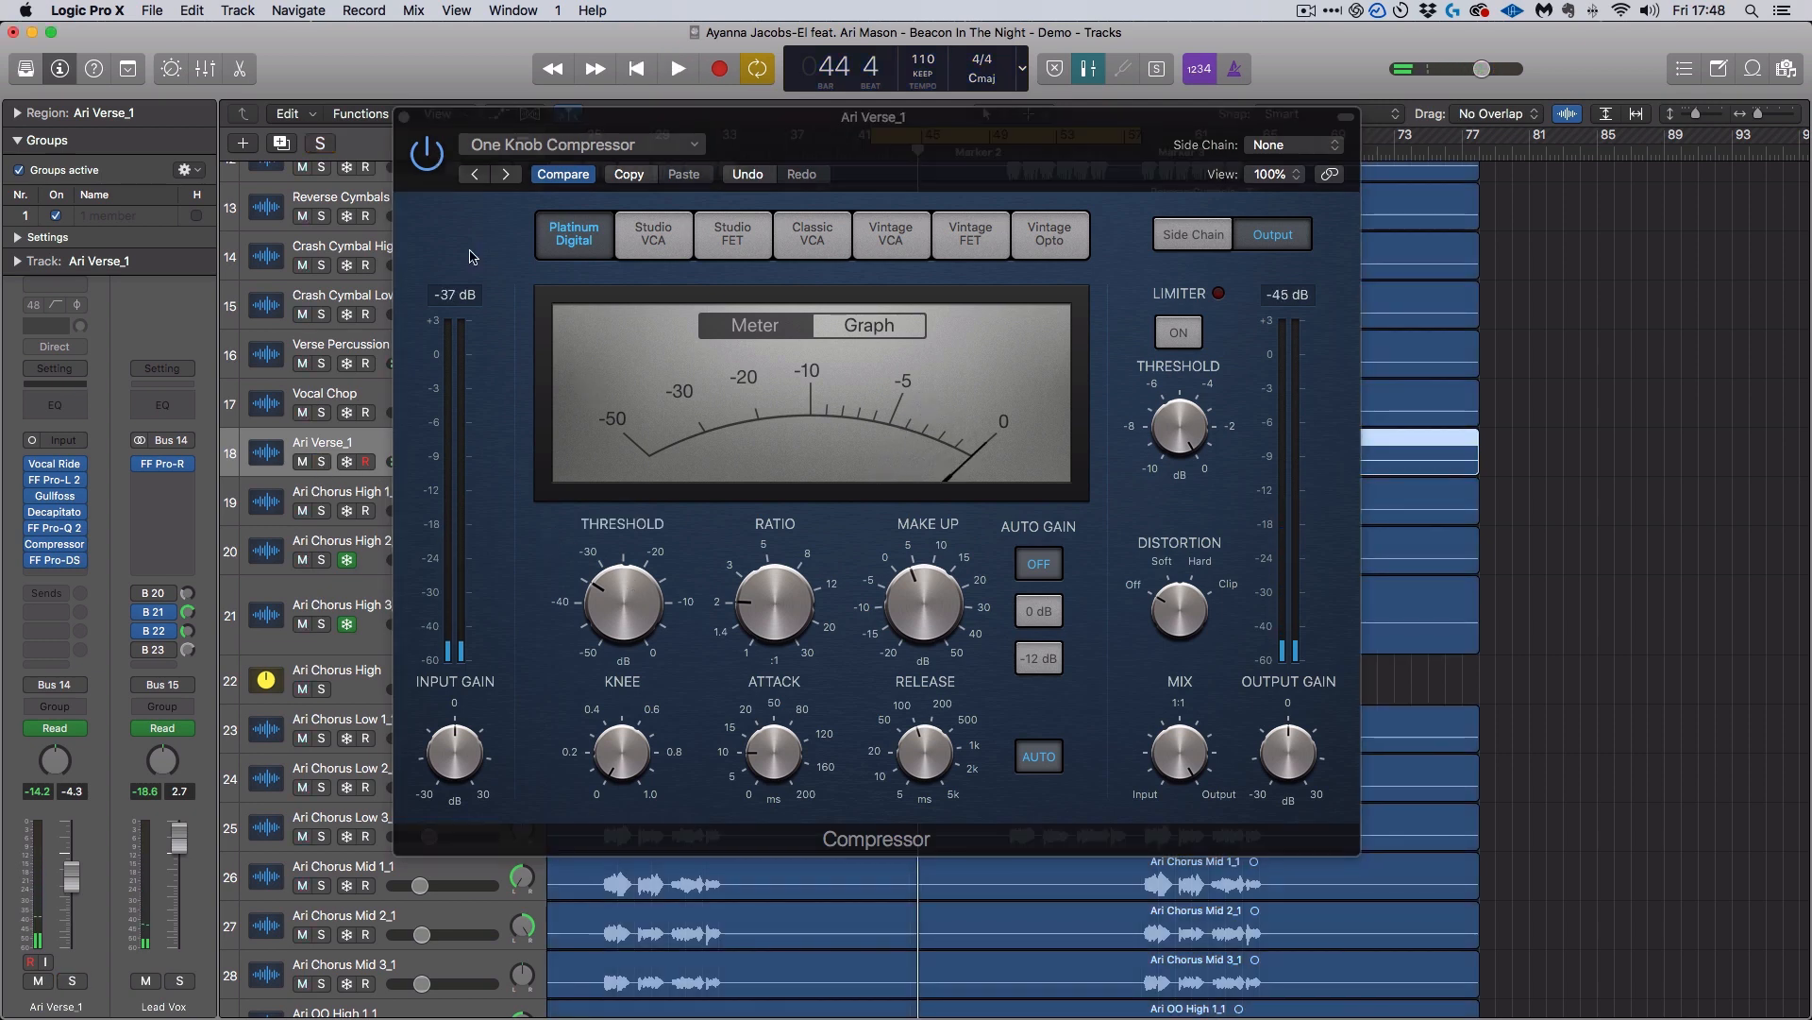
Raise the compressor's threshold to -31 dB with 2.5 dB of make-up gain during playback, and check it against the bypassed sound
mouse_move(622, 606)
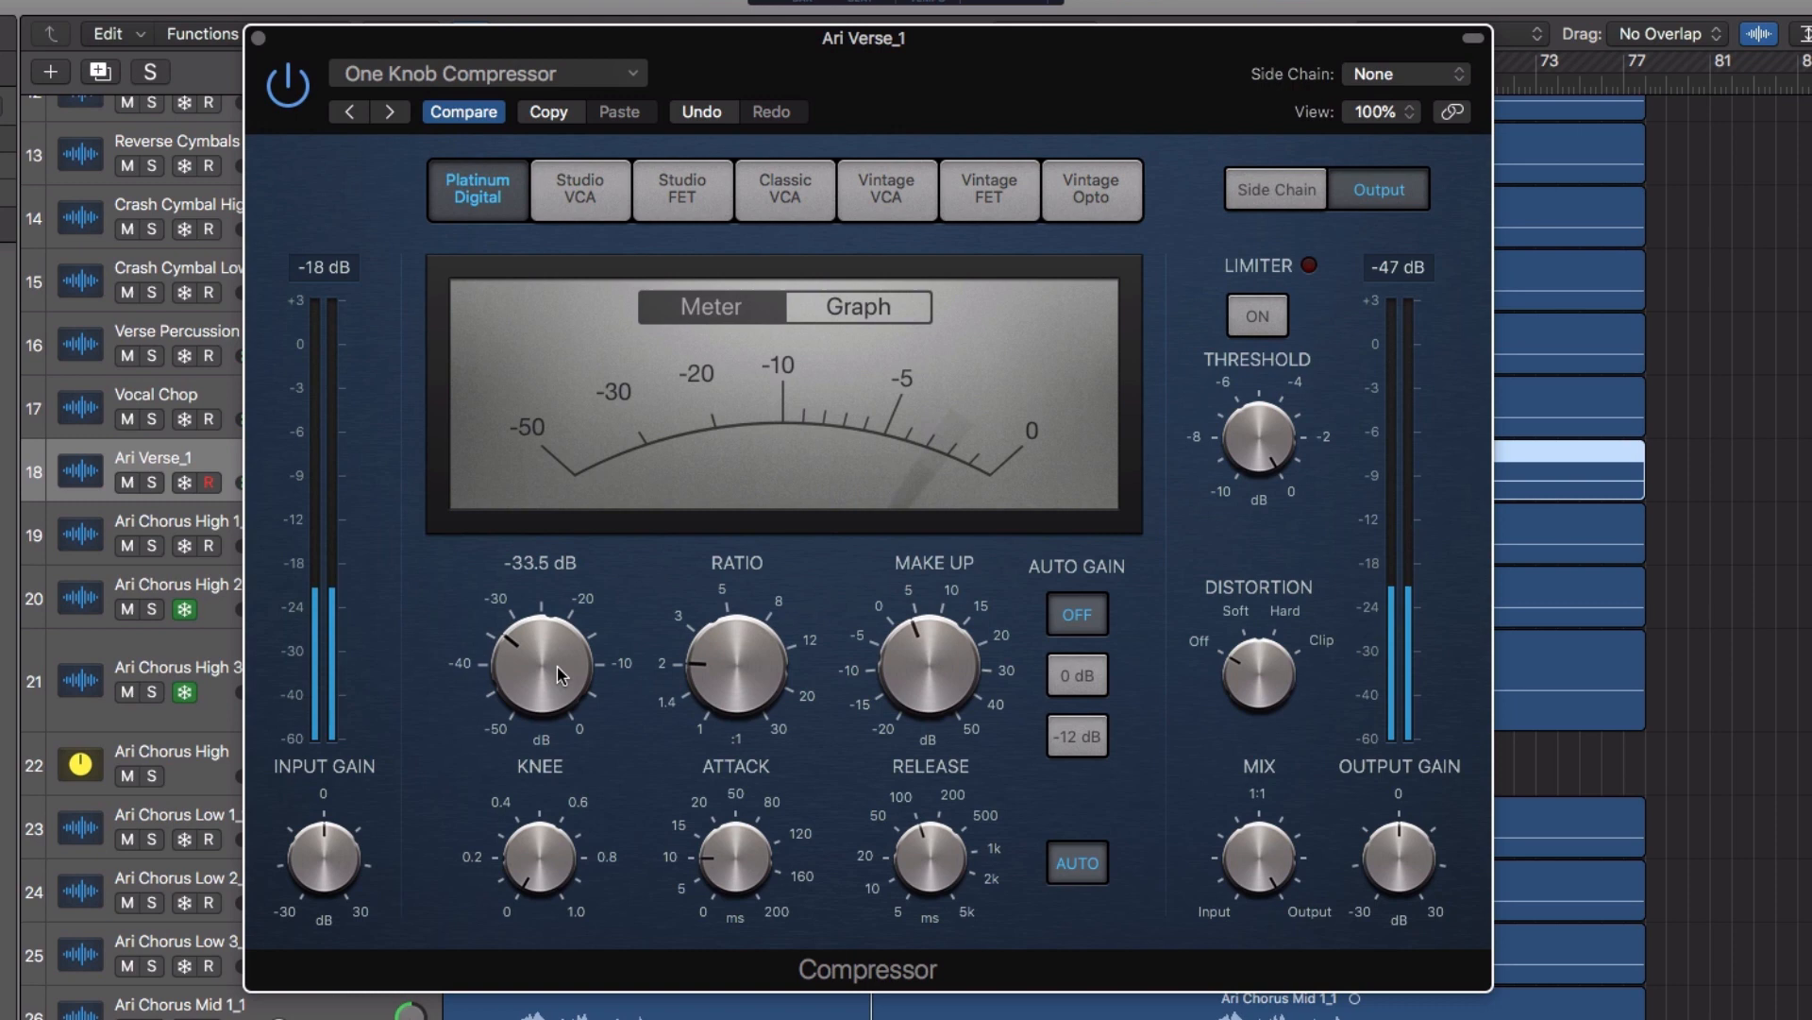
drag(557, 666, 565, 651)
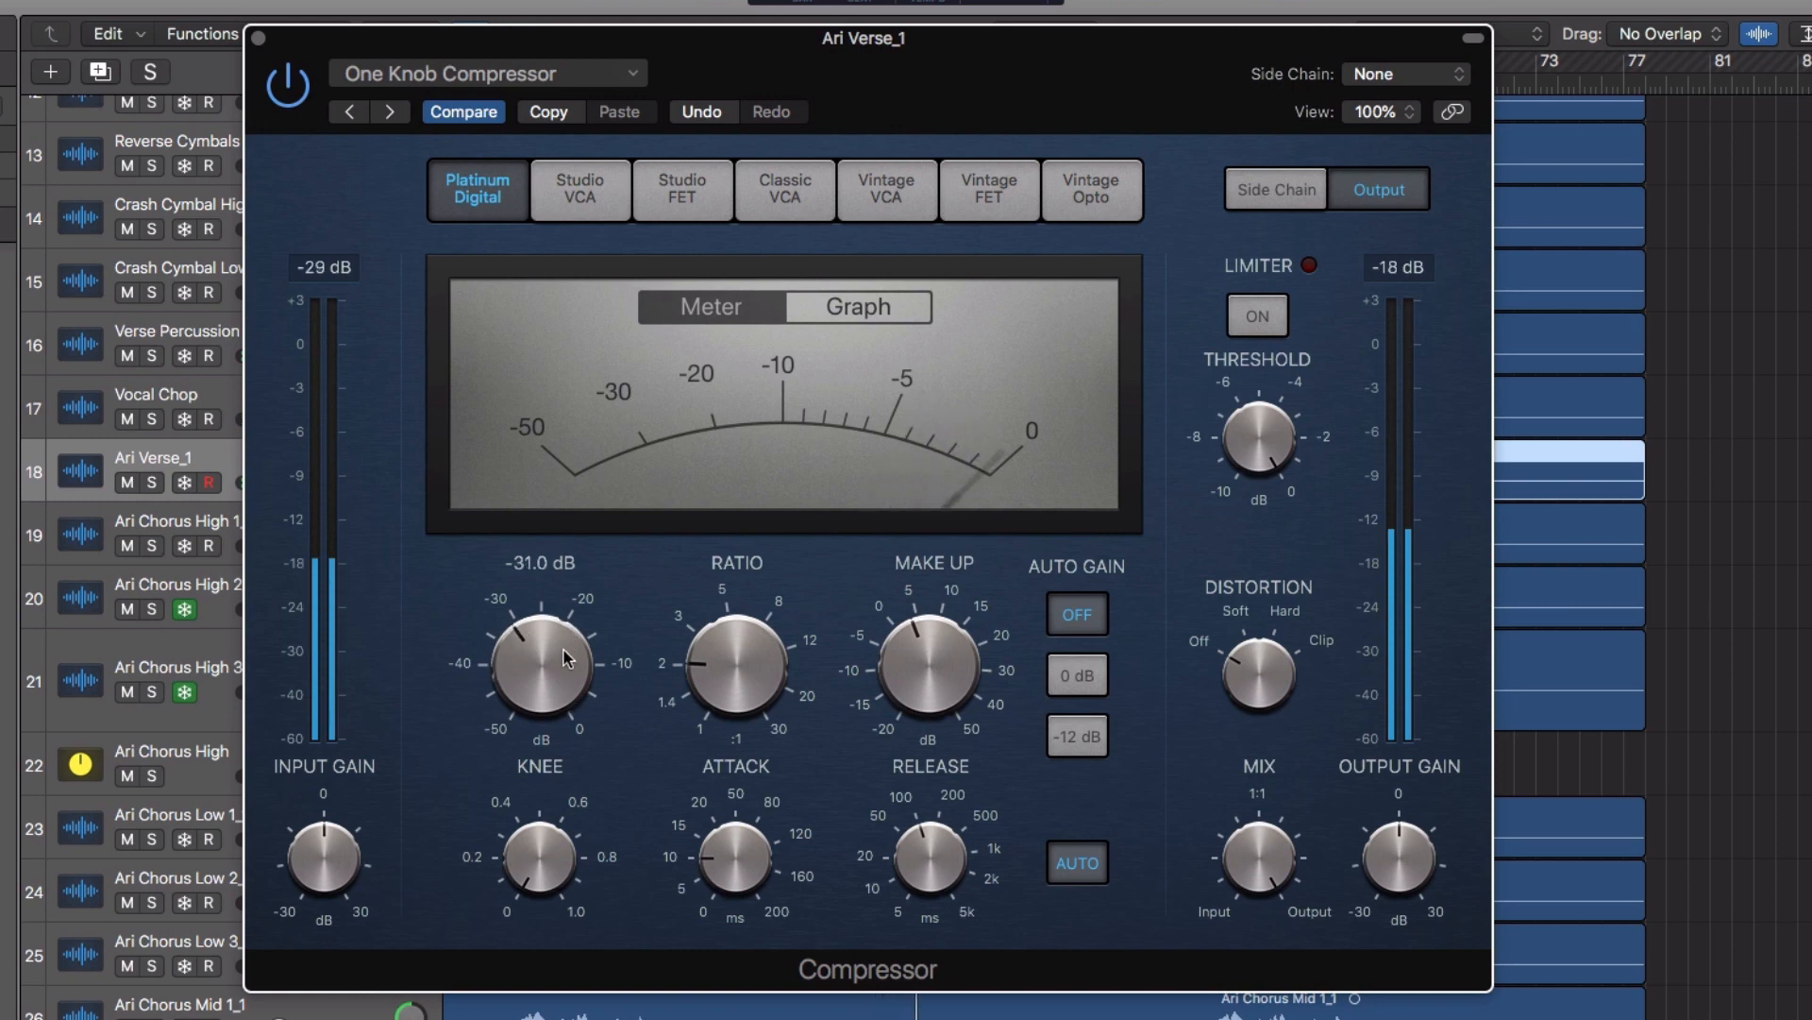
drag(892, 687, 888, 687)
click(295, 104)
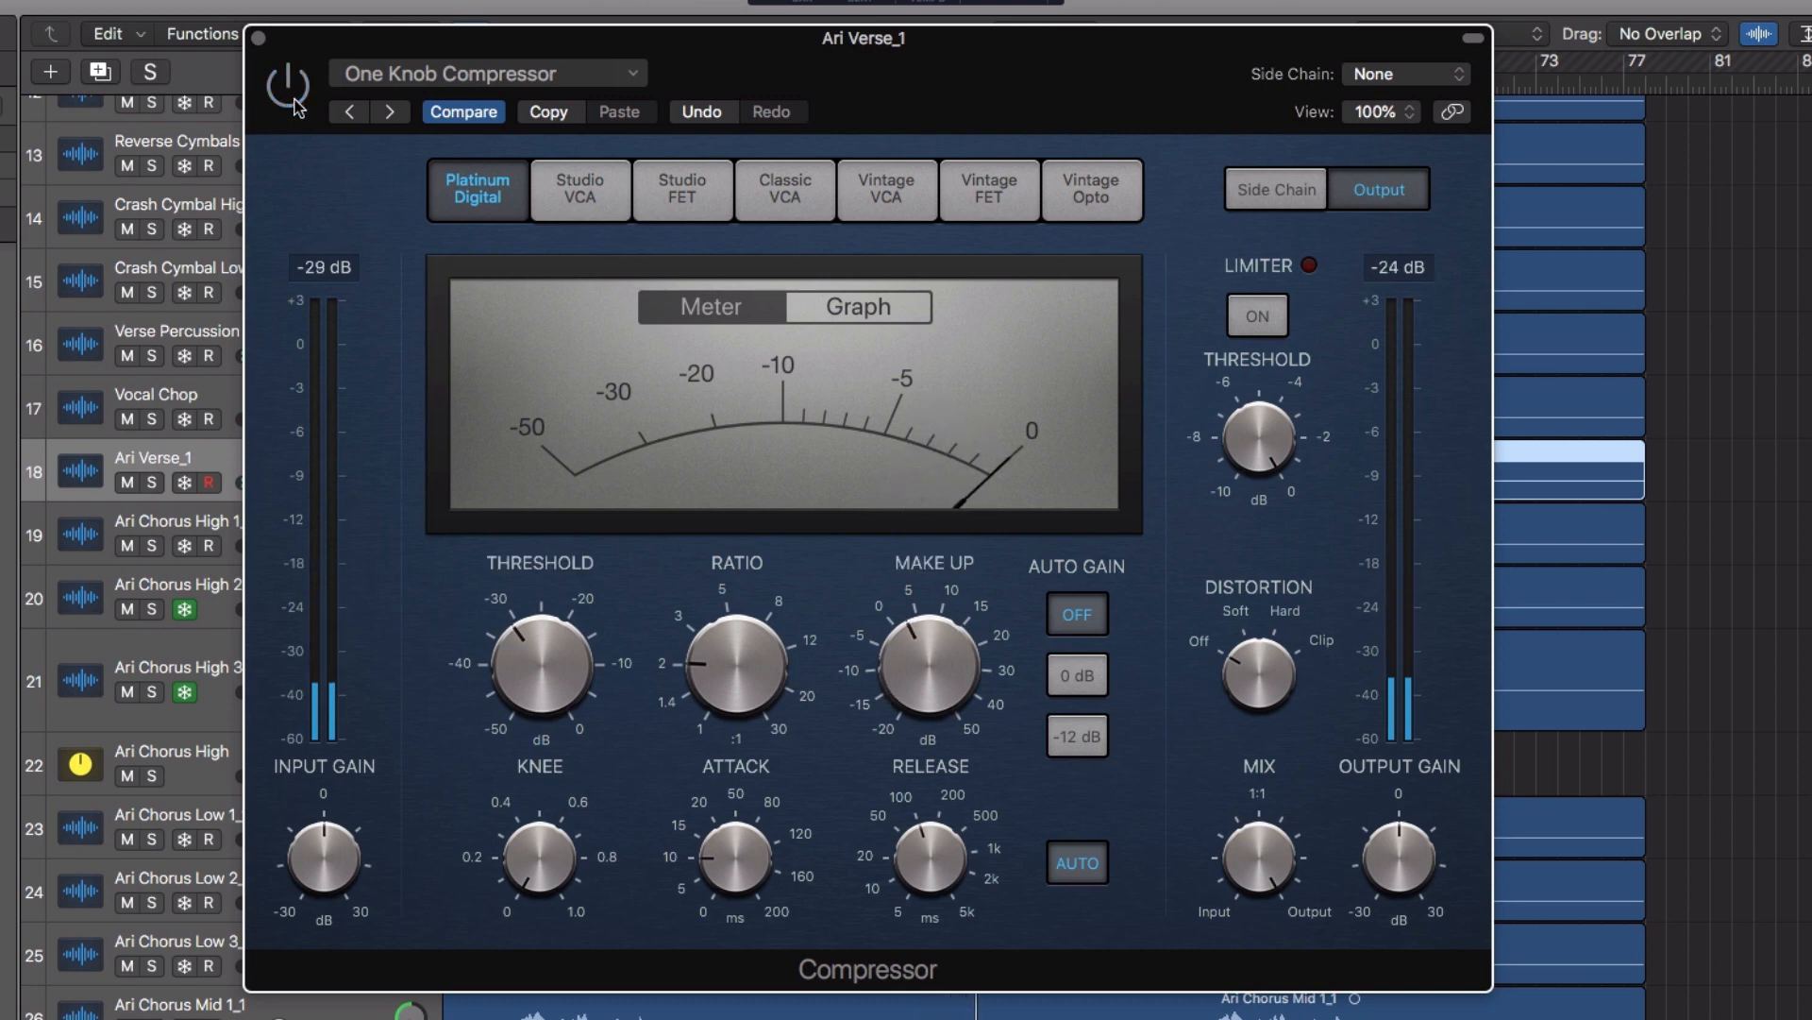
click(296, 104)
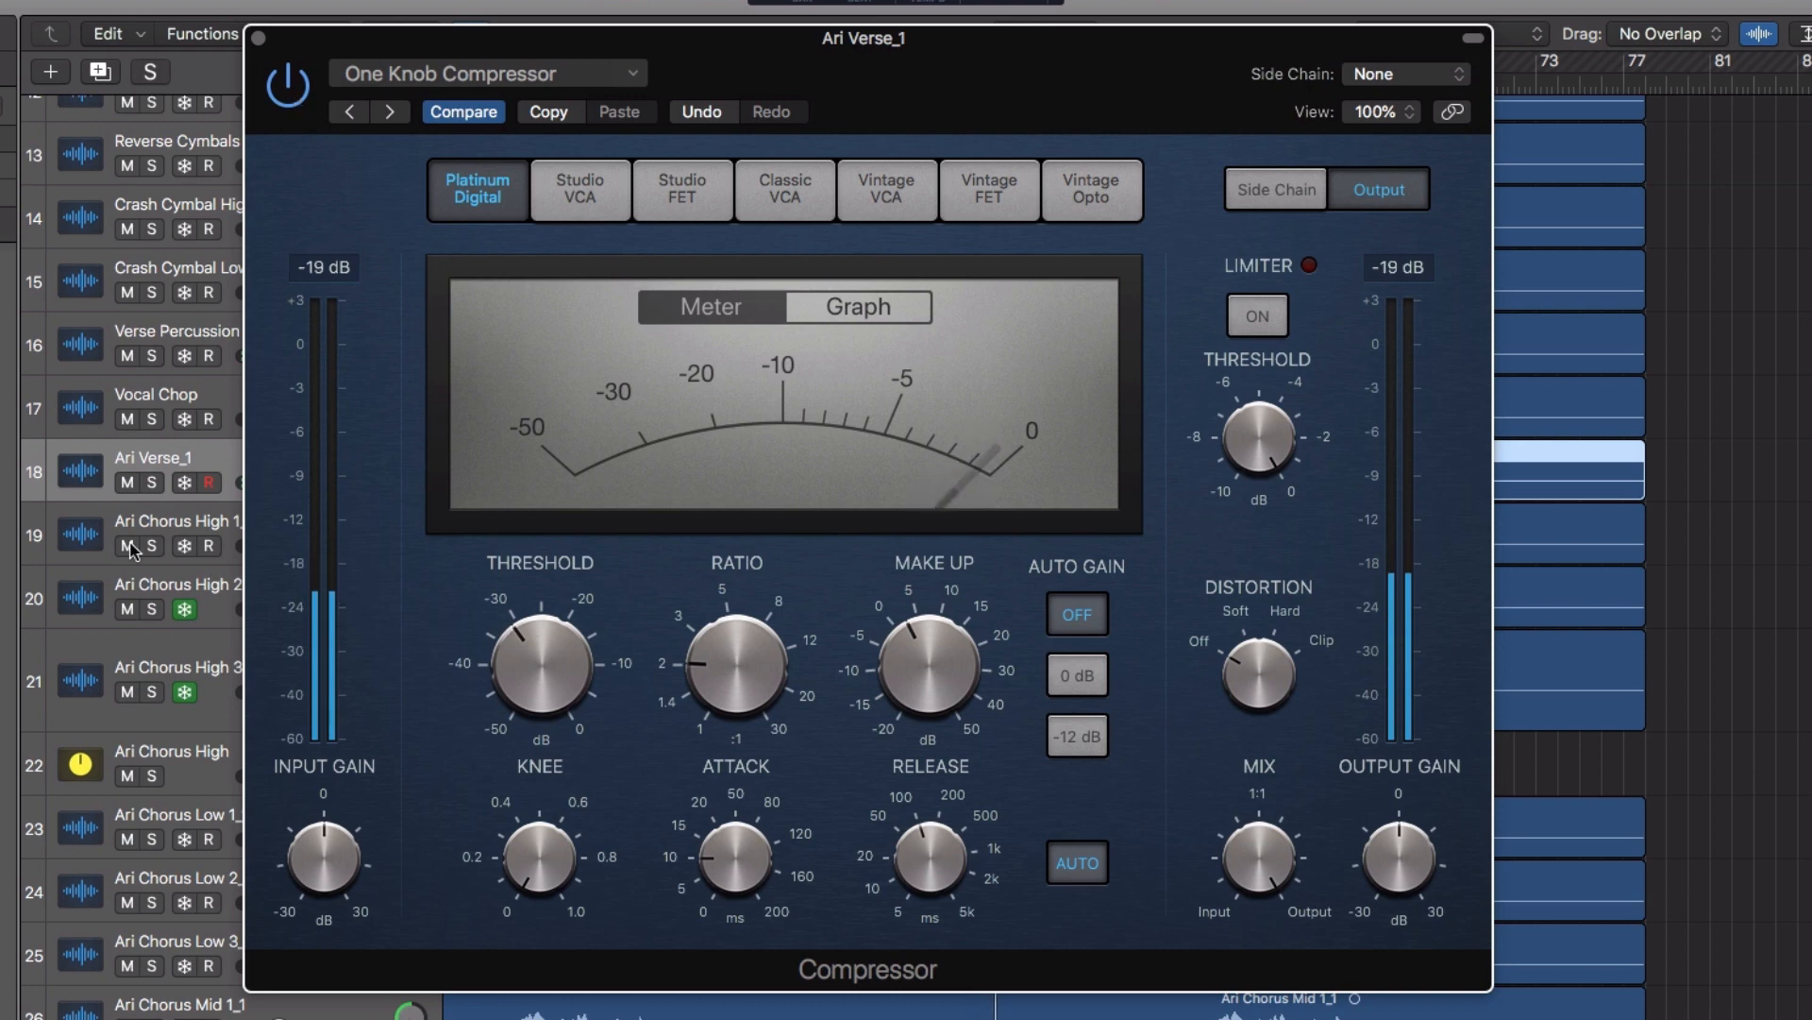
Solo the verse vocal and repeatedly bypass and re-enable the compressor to compare the sound
click(152, 483)
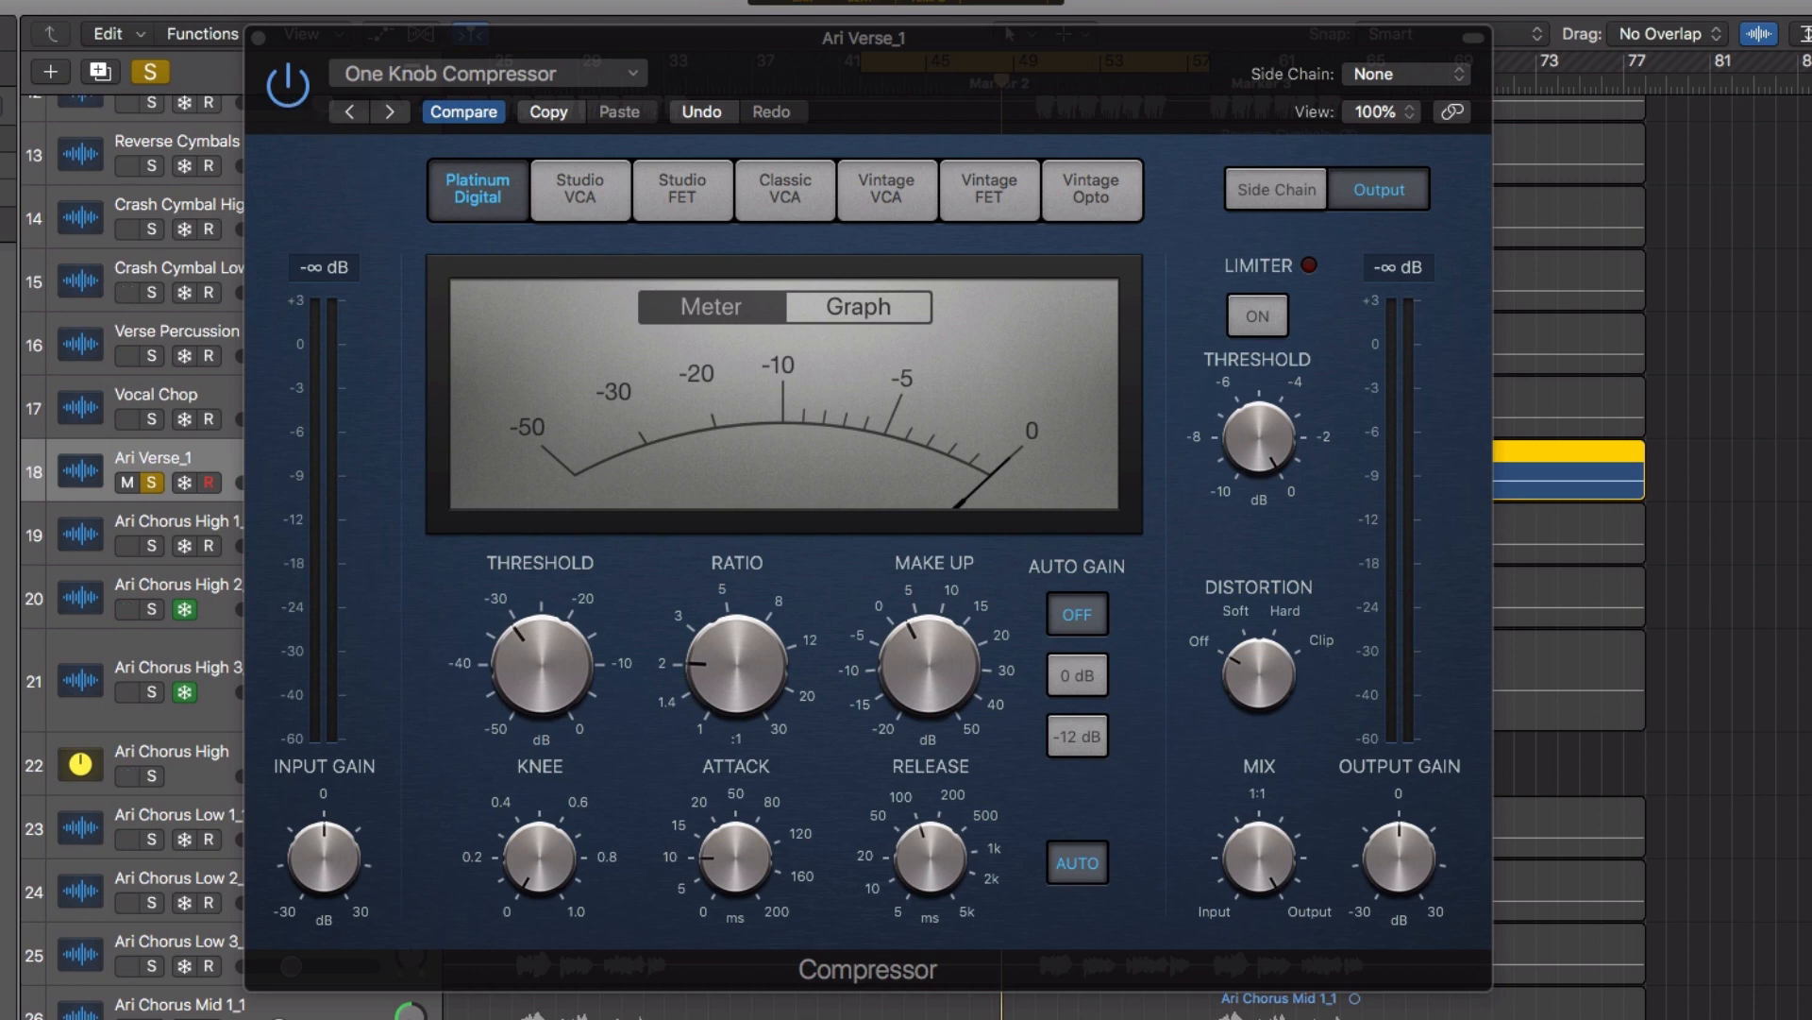
click(288, 95)
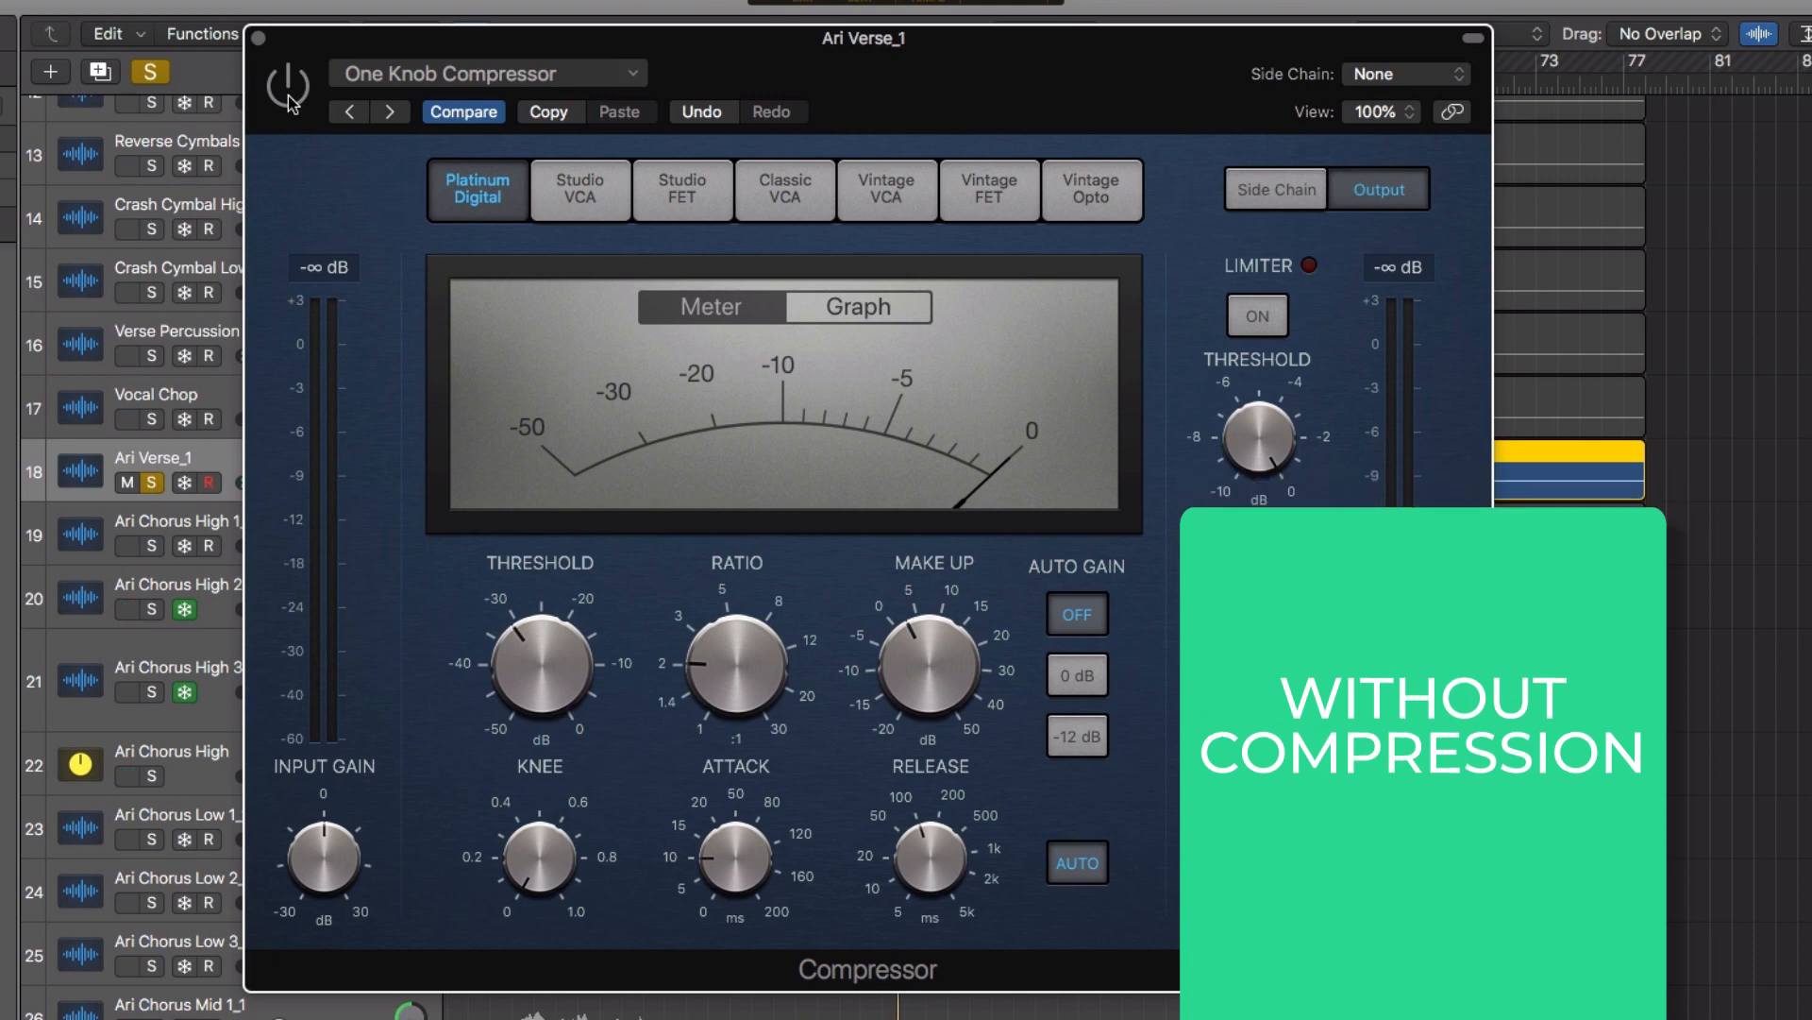
click(289, 95)
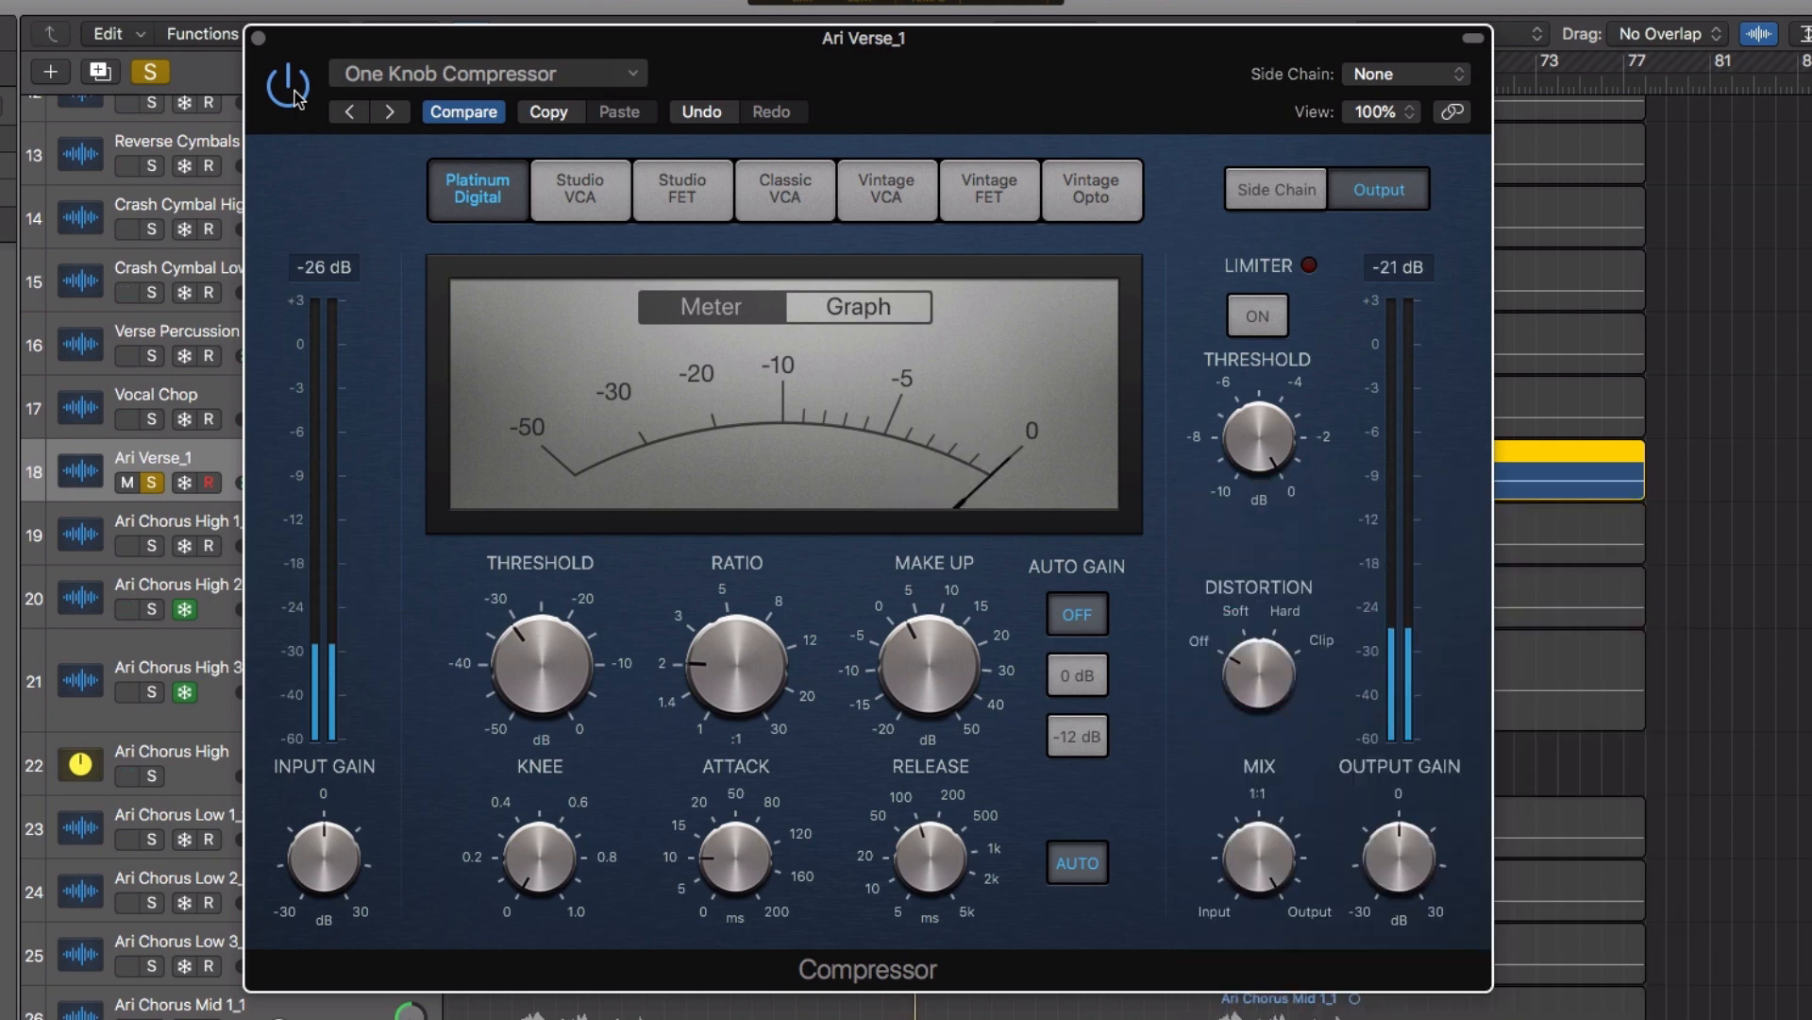
click(283, 85)
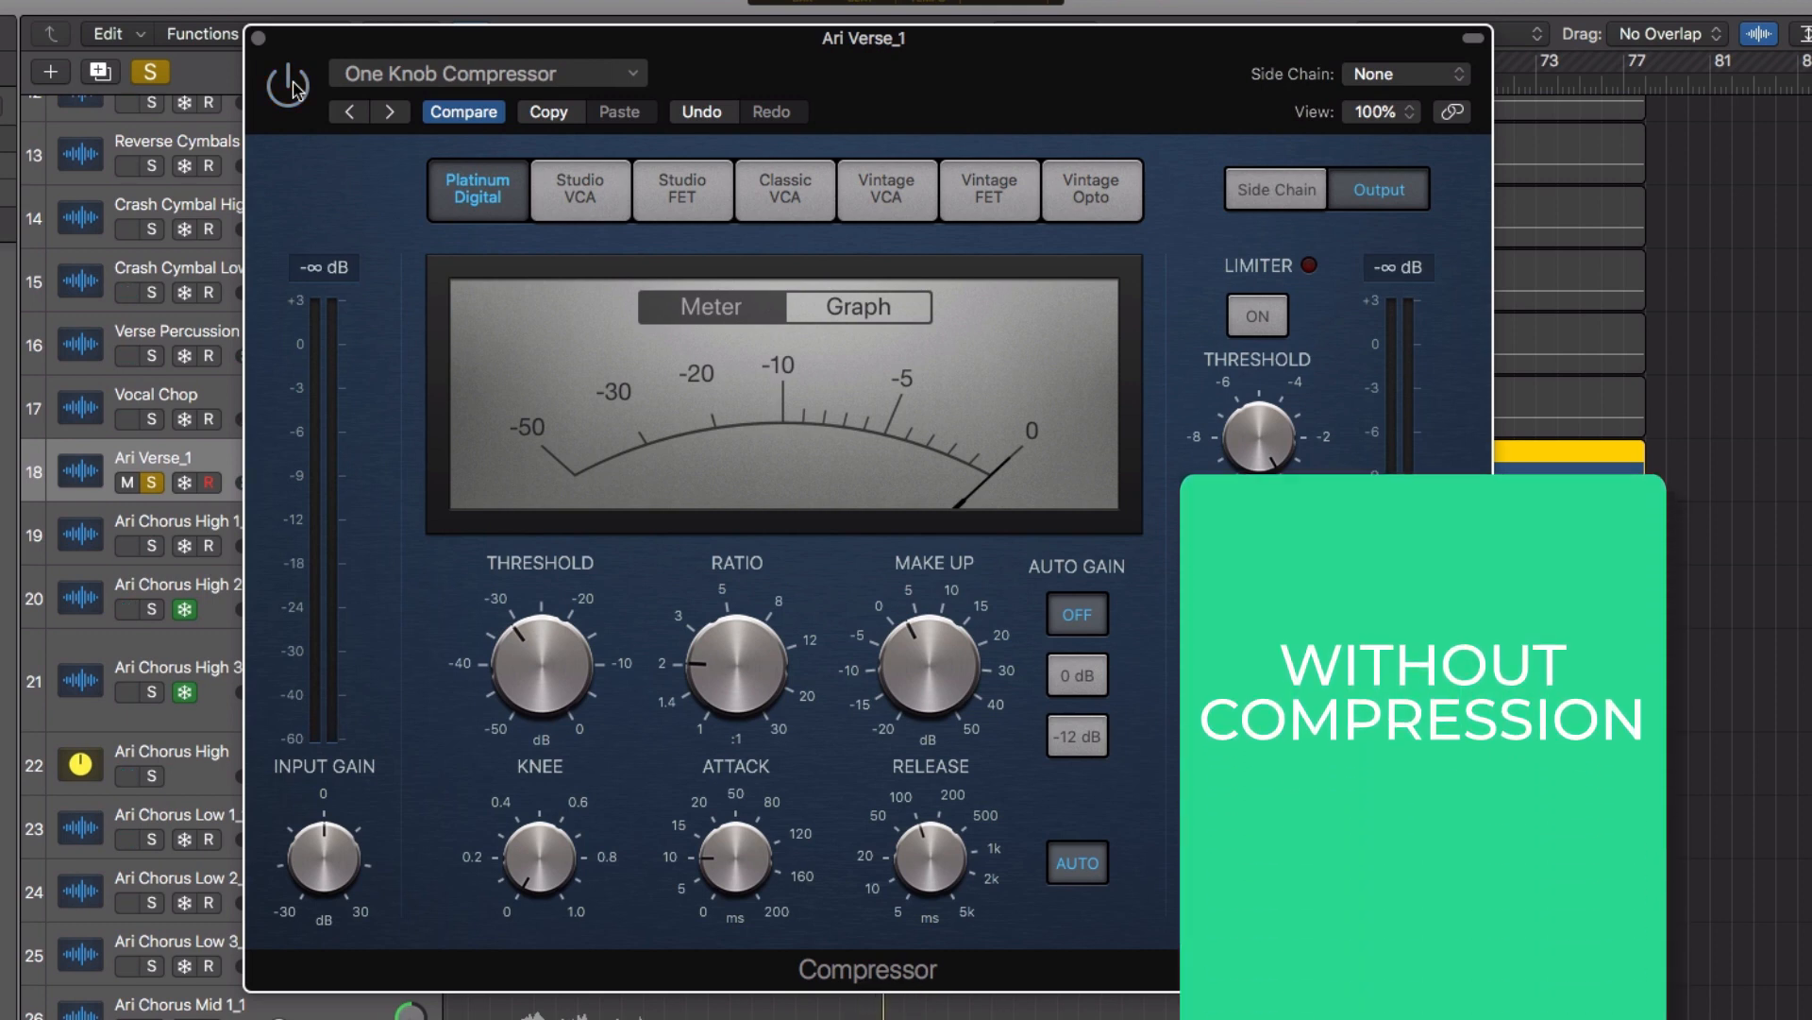
click(288, 85)
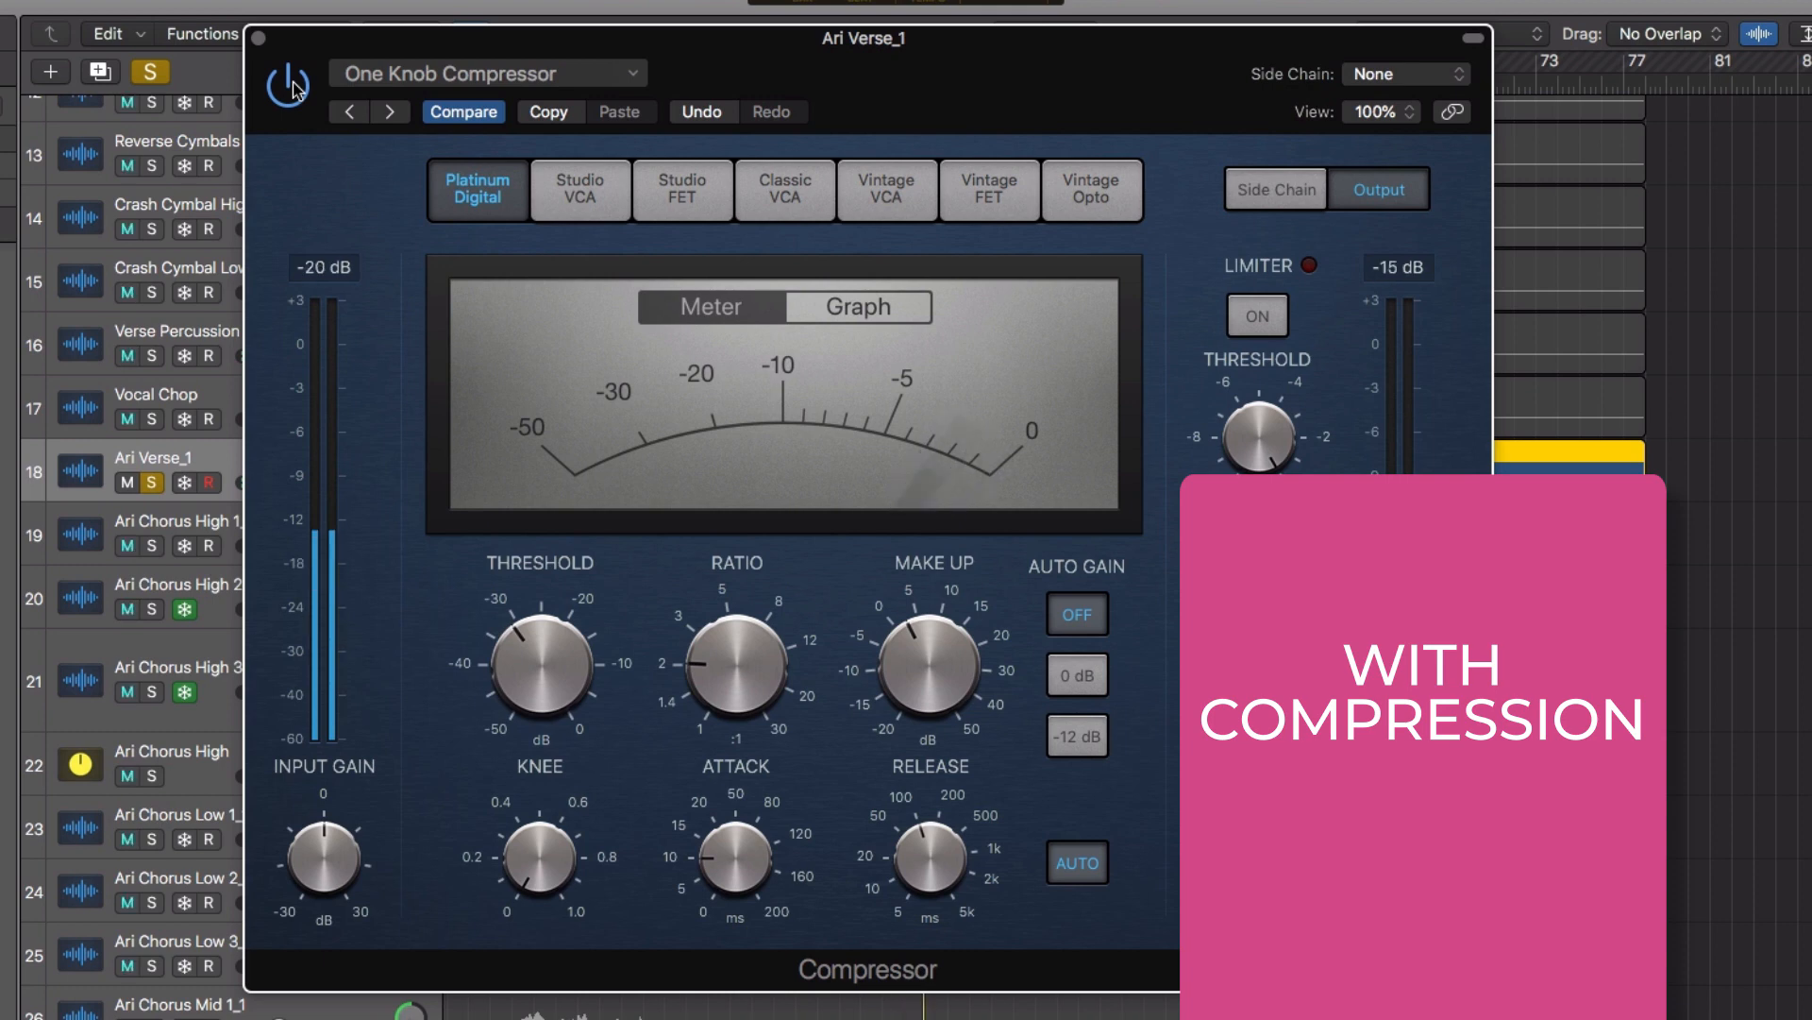
click(289, 84)
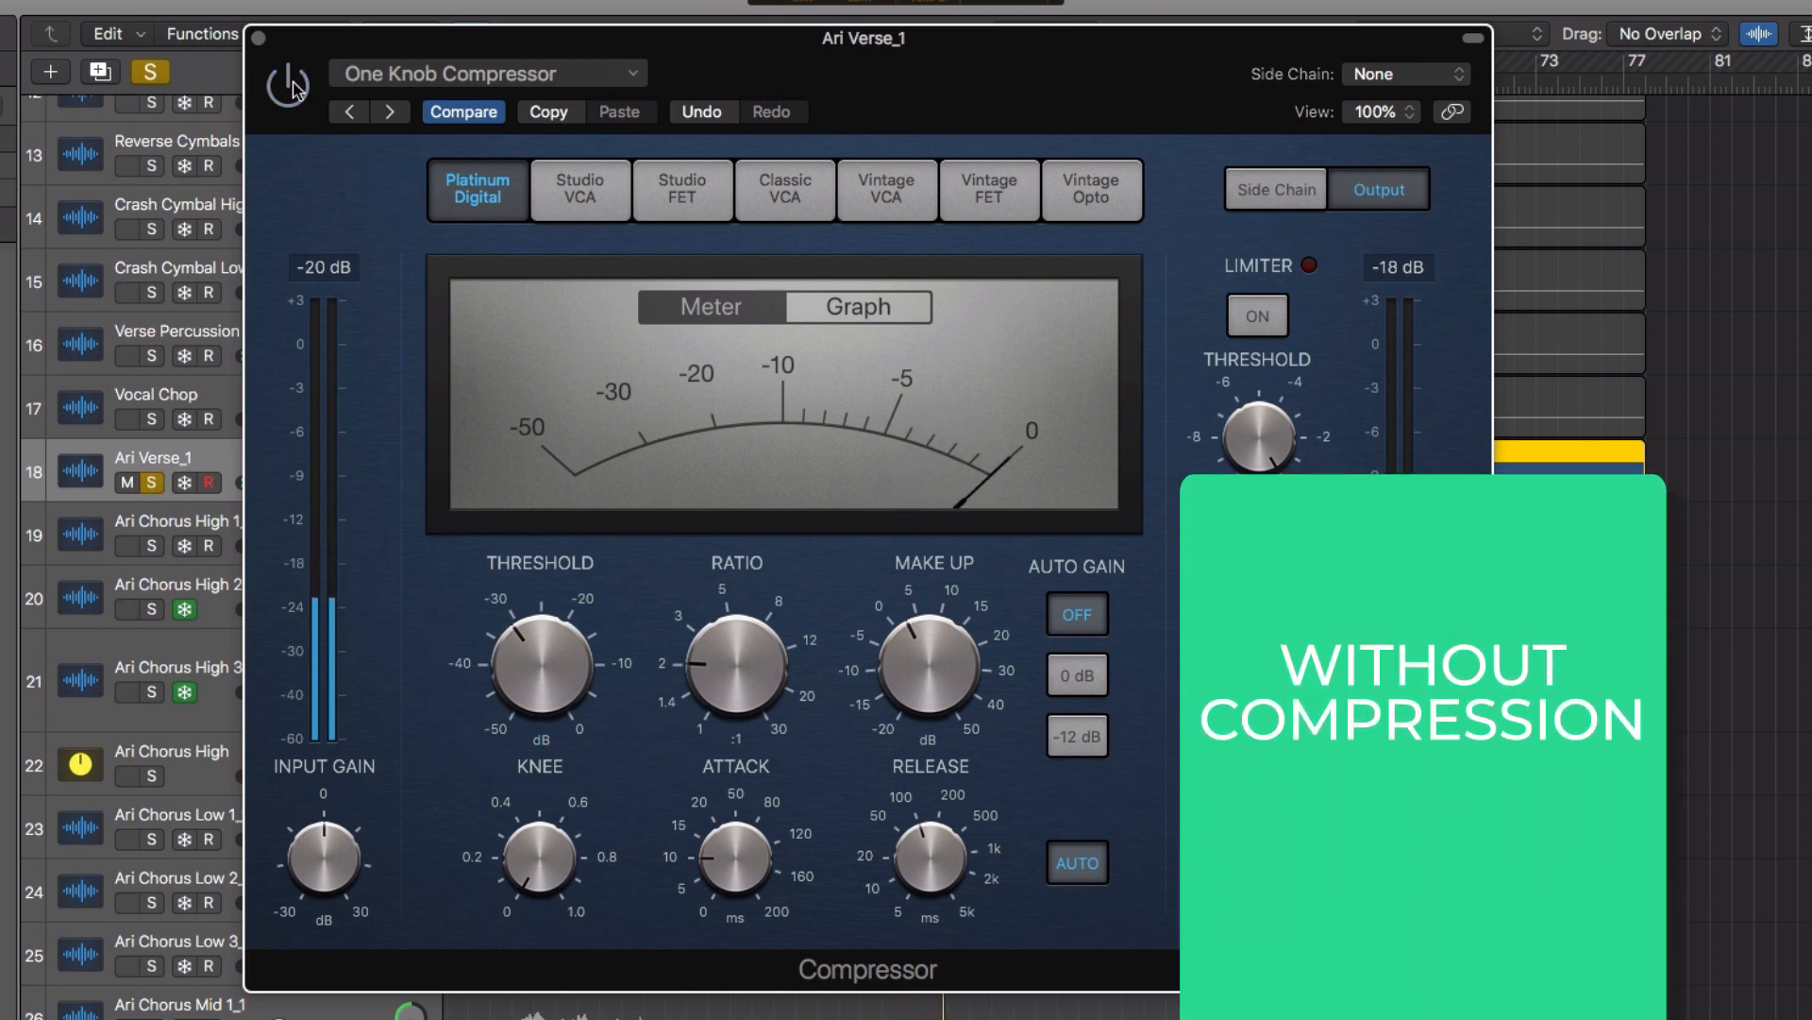
click(289, 85)
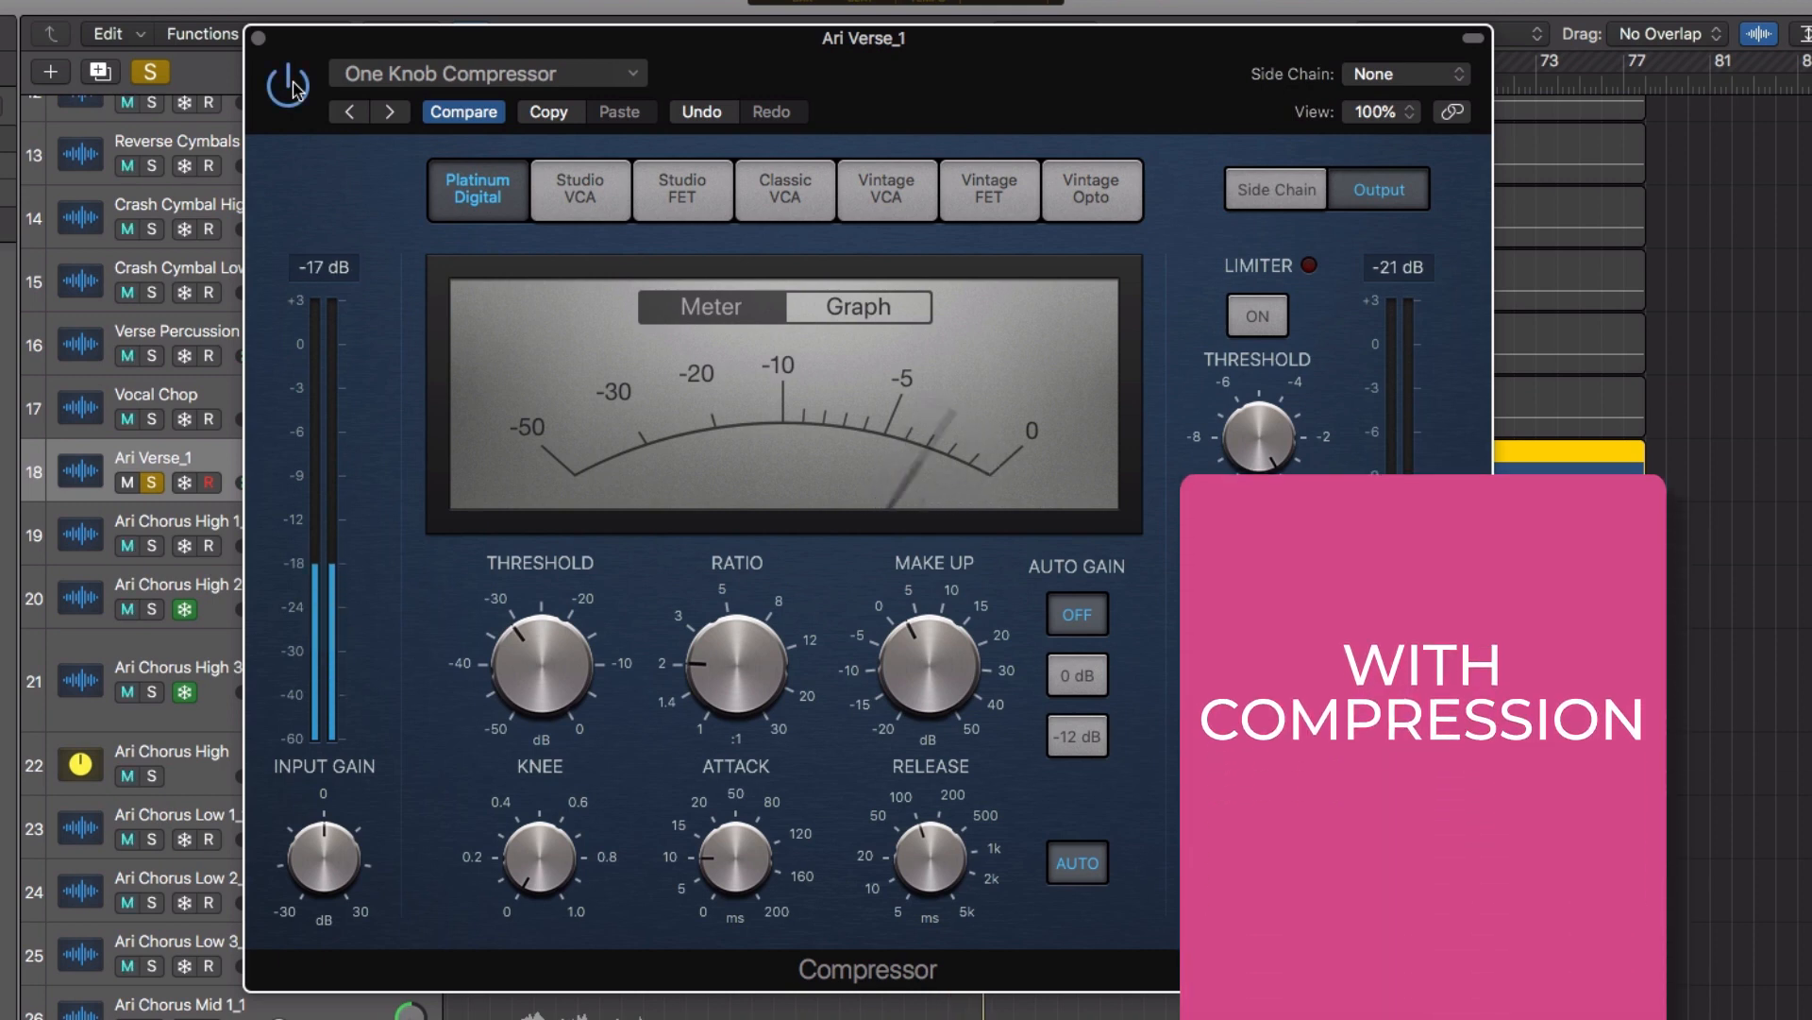
Lower the compressor's threshold to about -40 dB, raise the make-up gain to about 6 dB, and play the soloed vocal
mouse_move(618, 653)
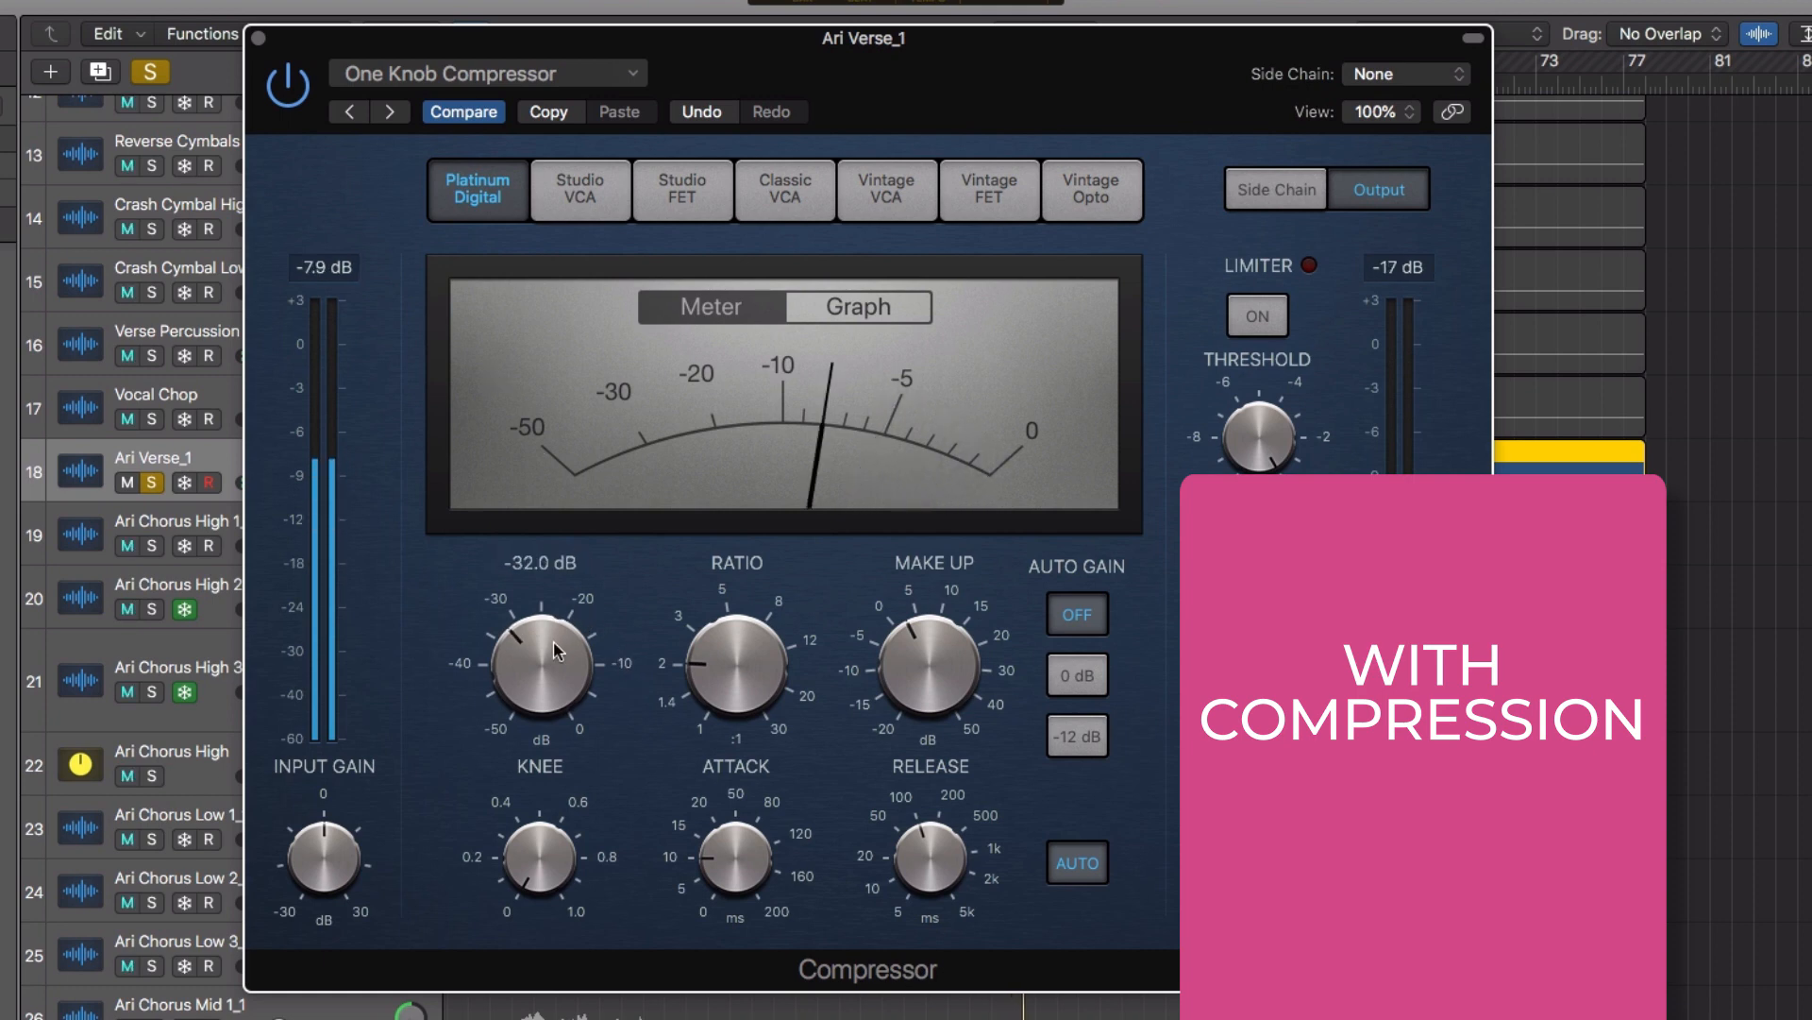
drag(553, 640, 553, 644)
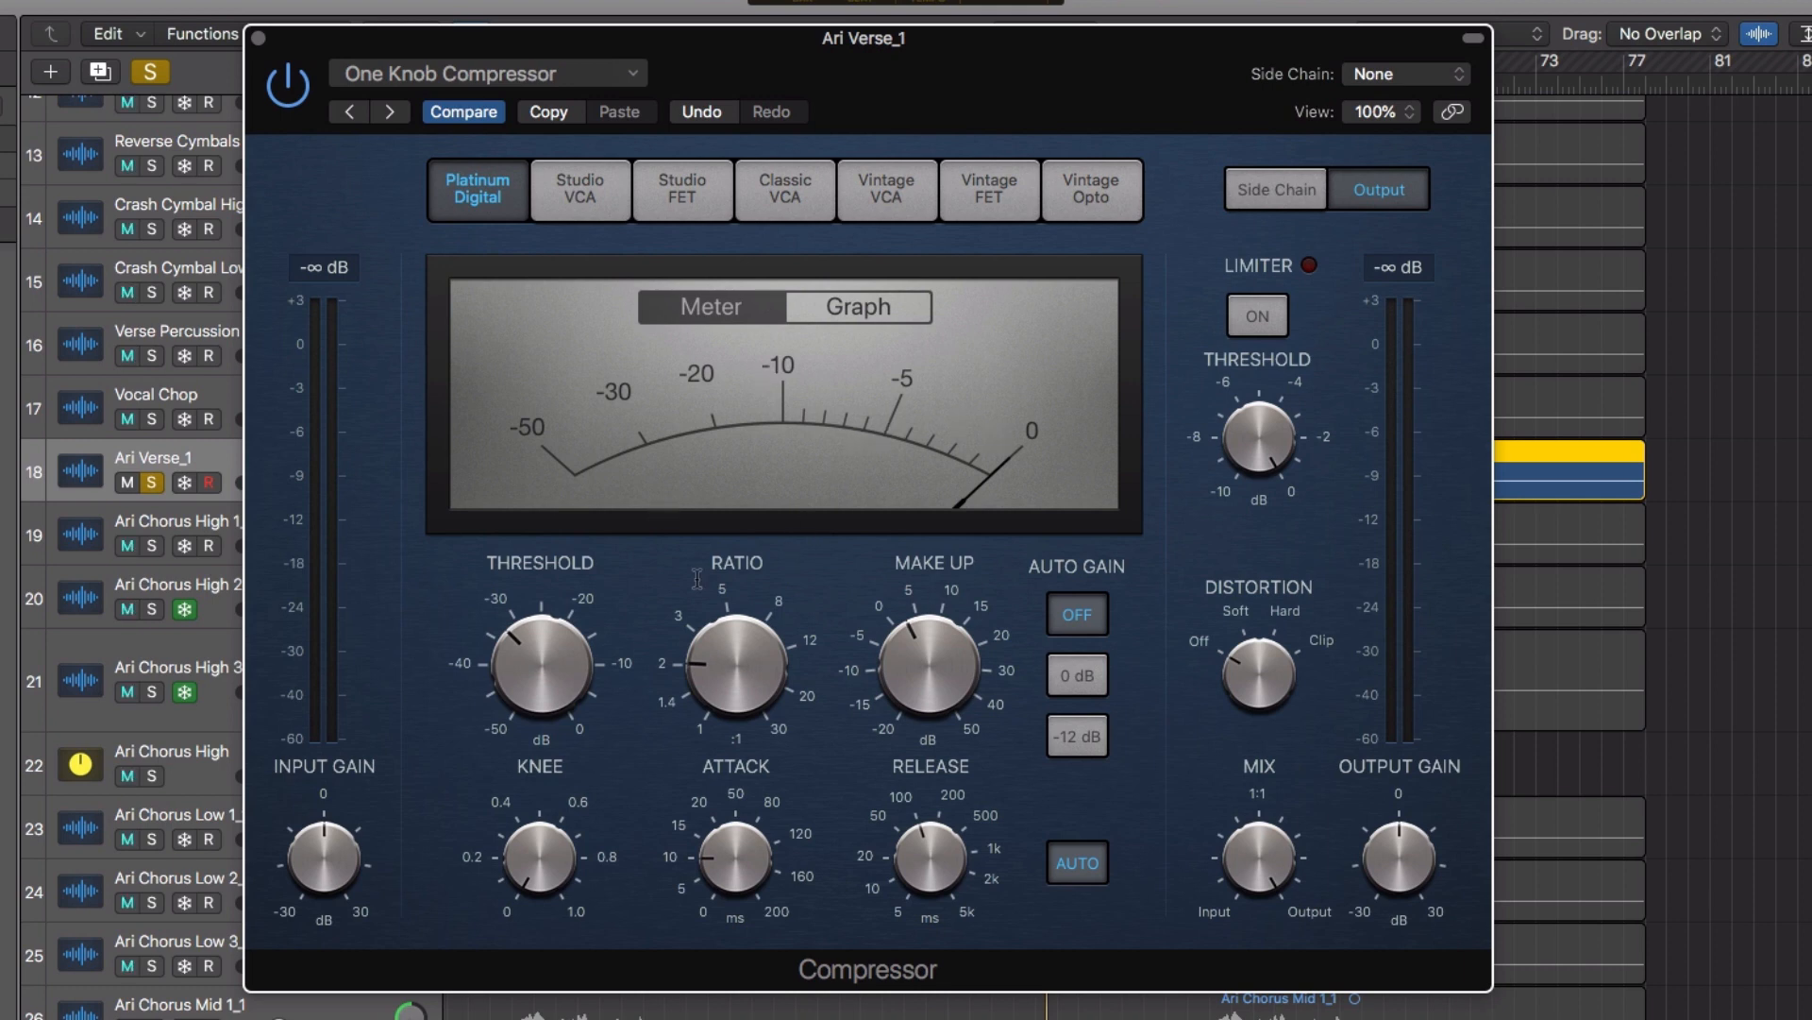
mouse_move(685, 654)
drag(562, 685, 552, 729)
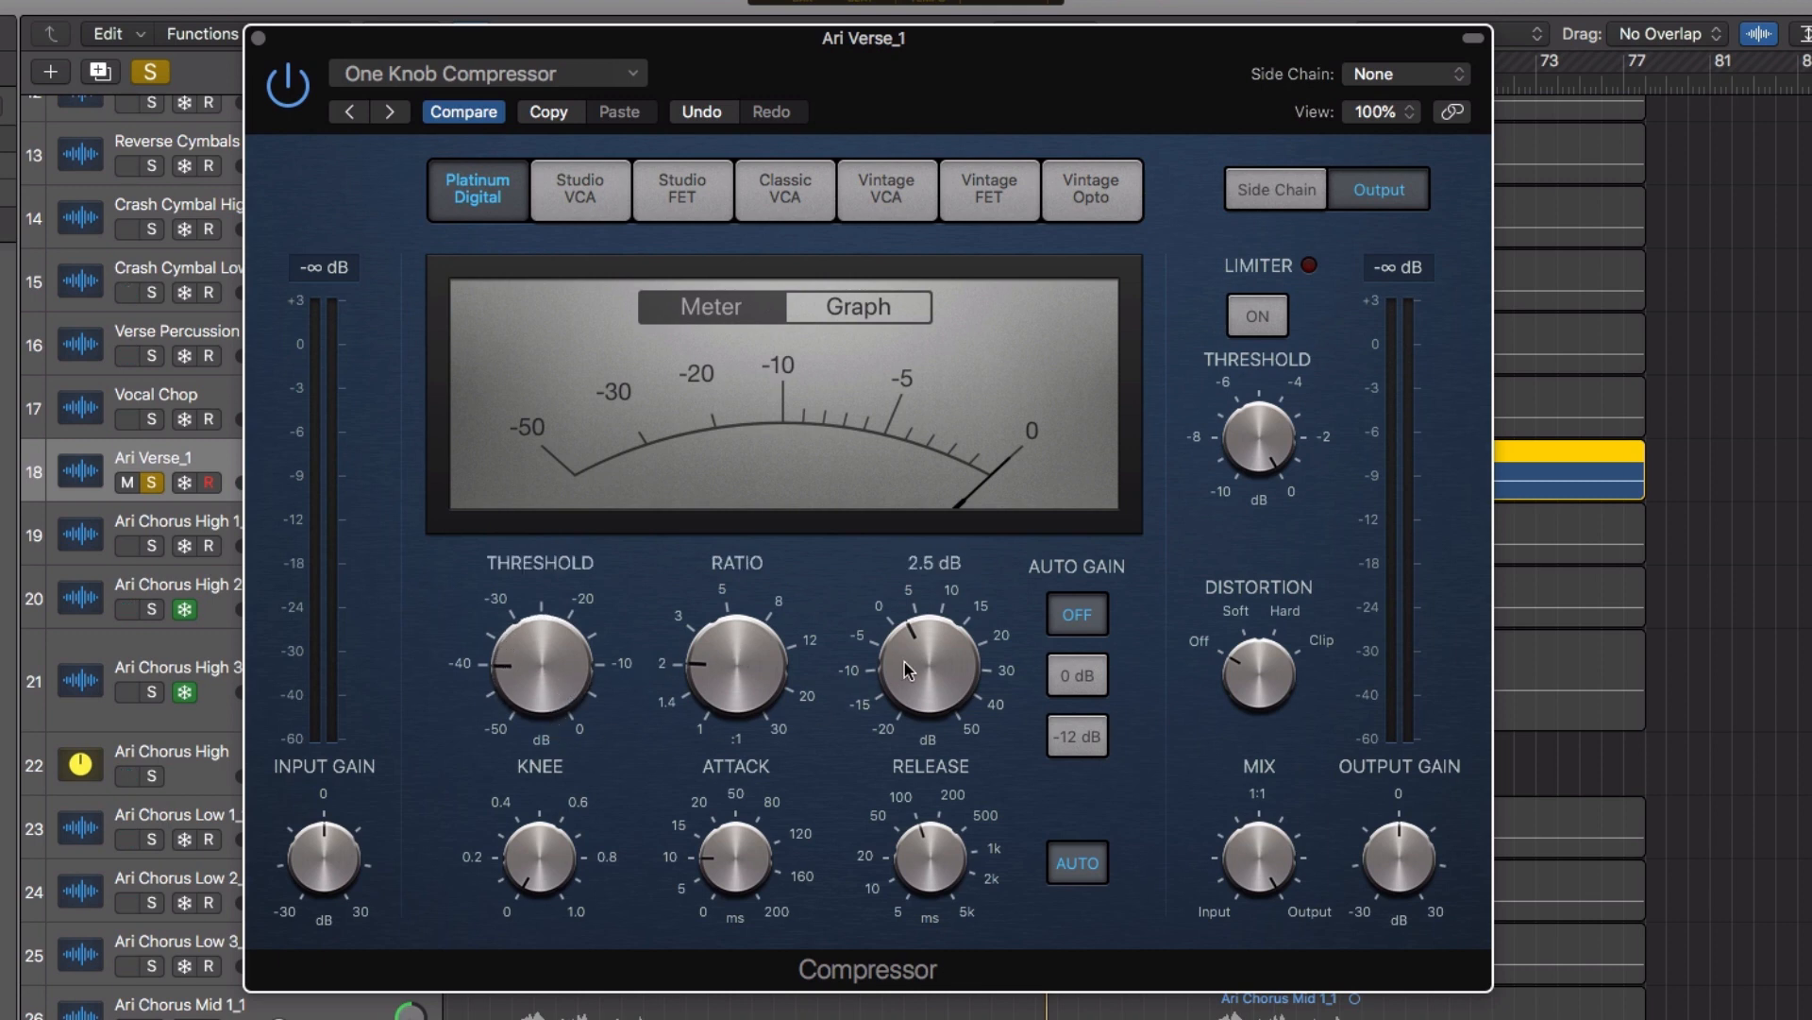
drag(904, 661, 913, 646)
key(space)
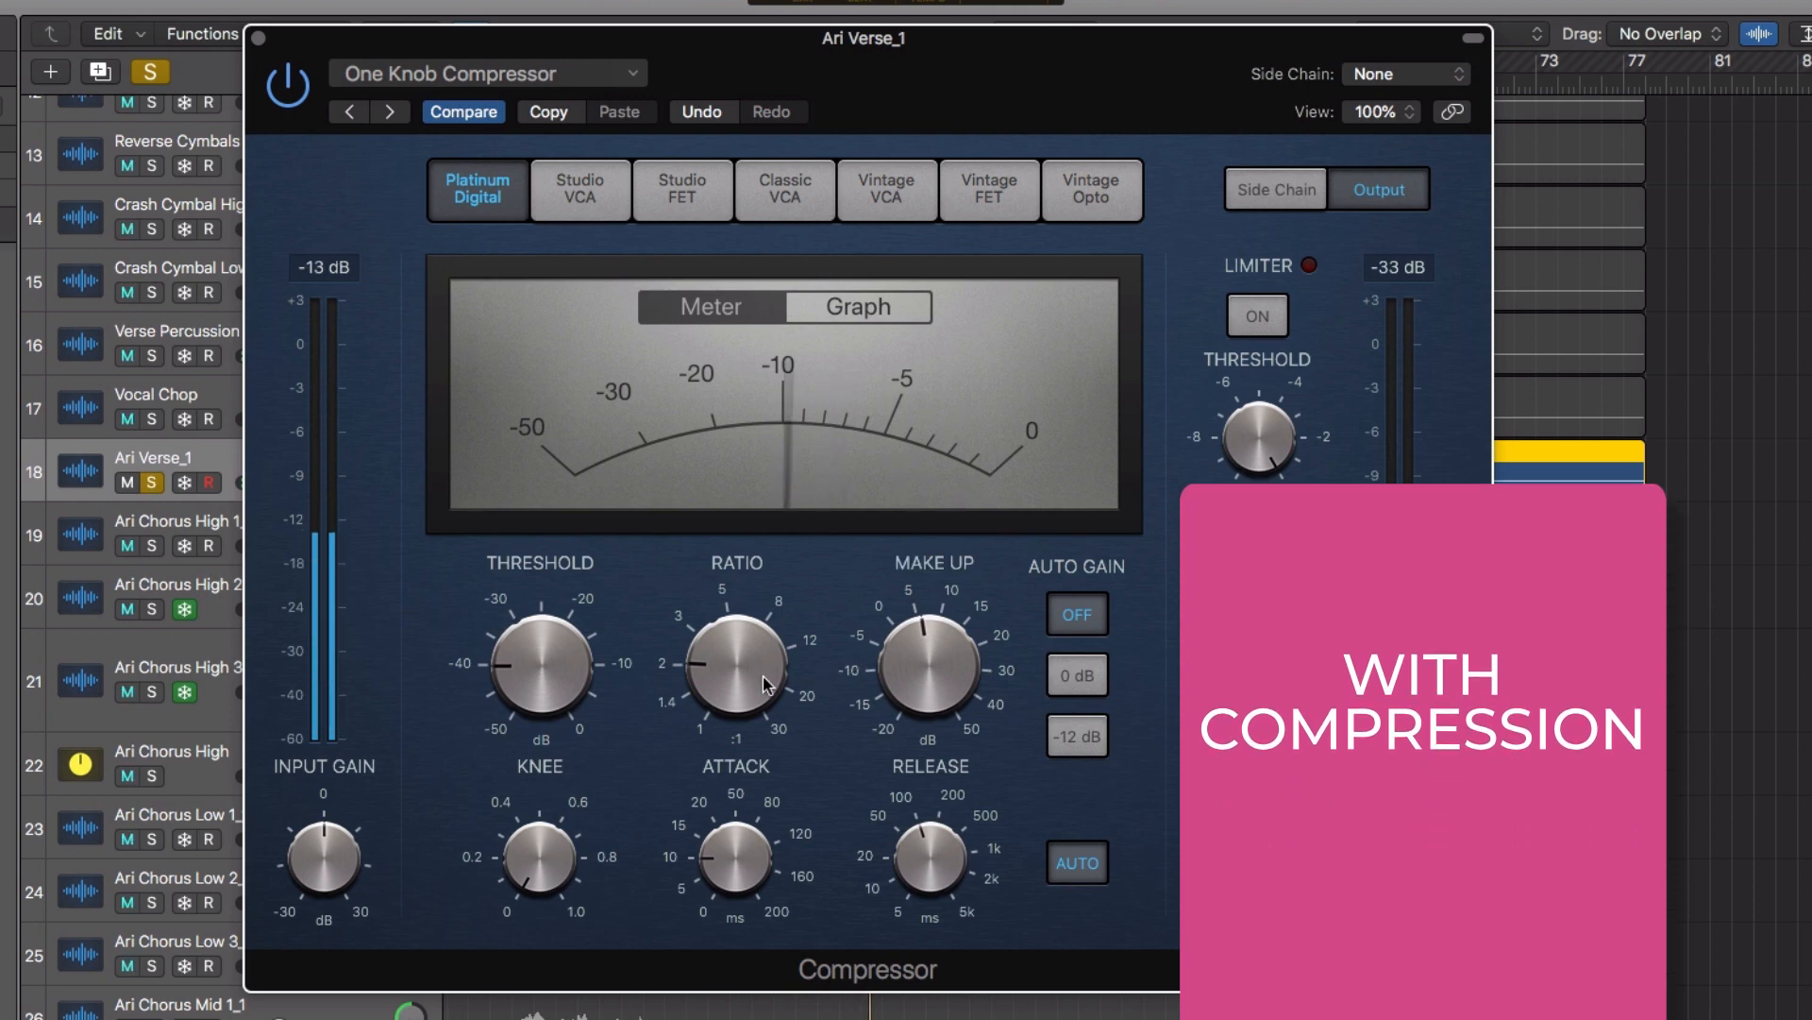
Bypass the compressor to compare levels, and raise its make-up gain to 8 dB
click(289, 87)
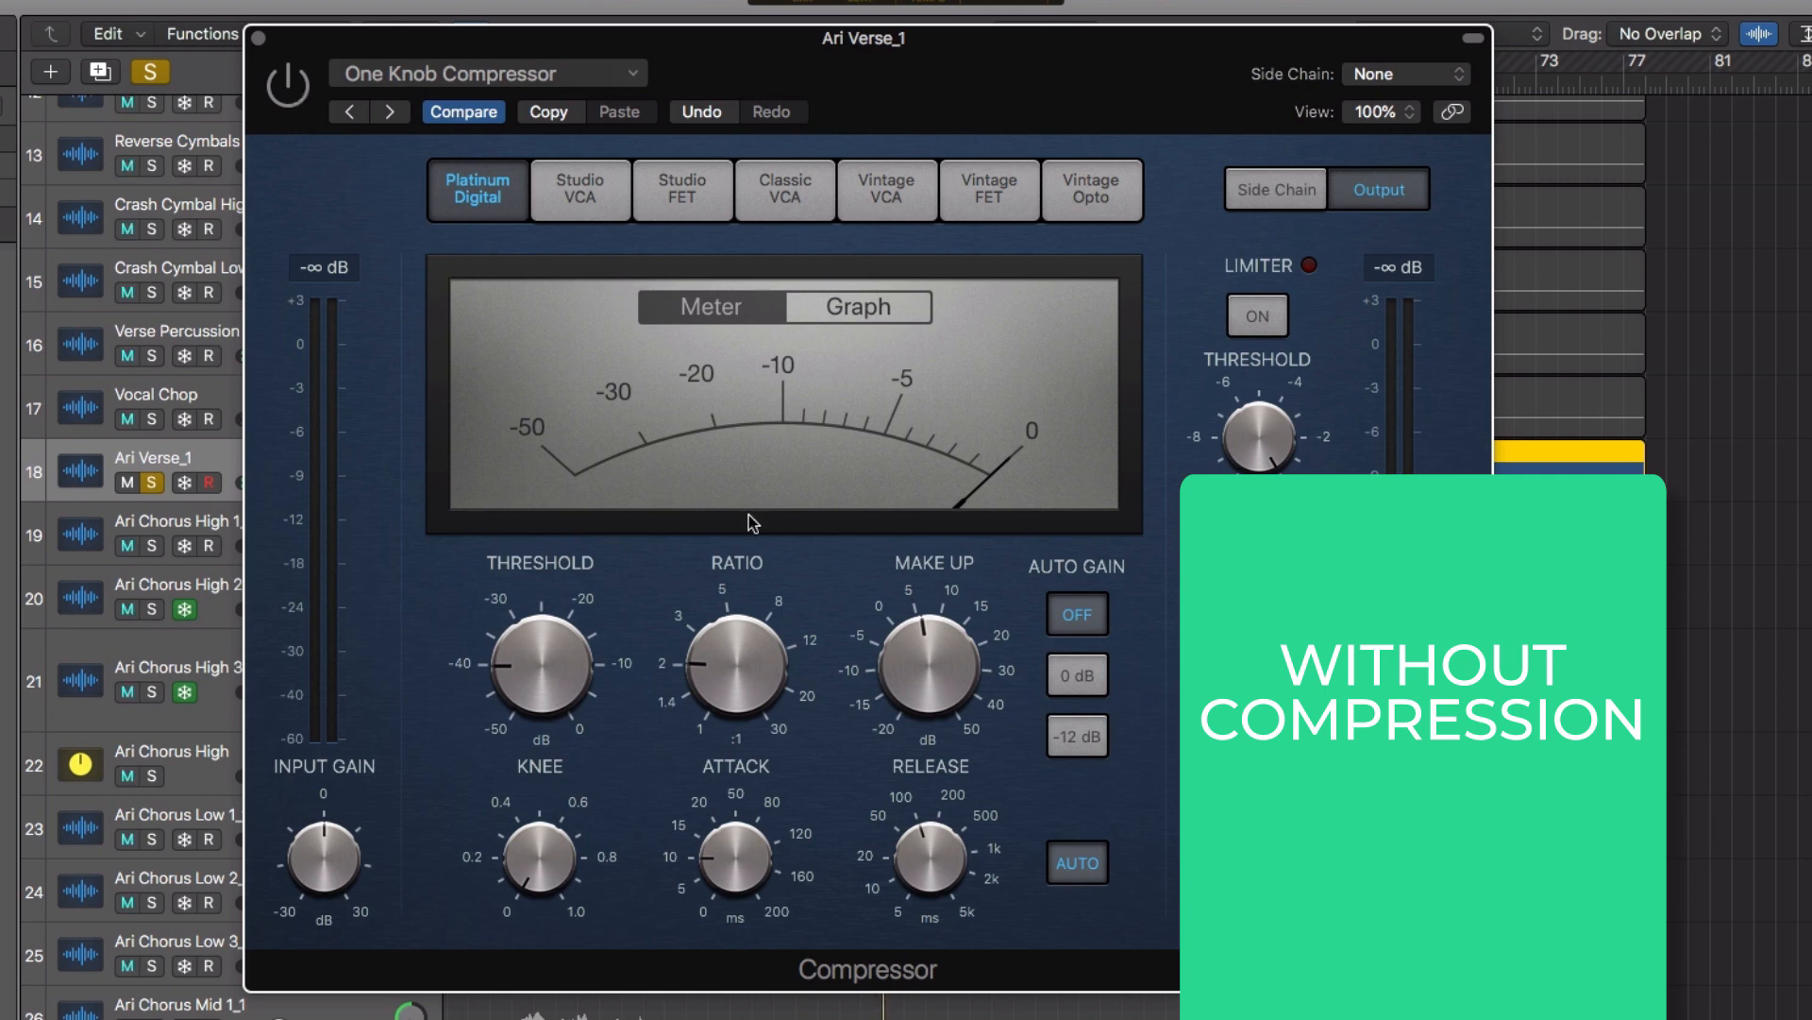
mouse_move(901, 666)
drag(899, 654, 902, 647)
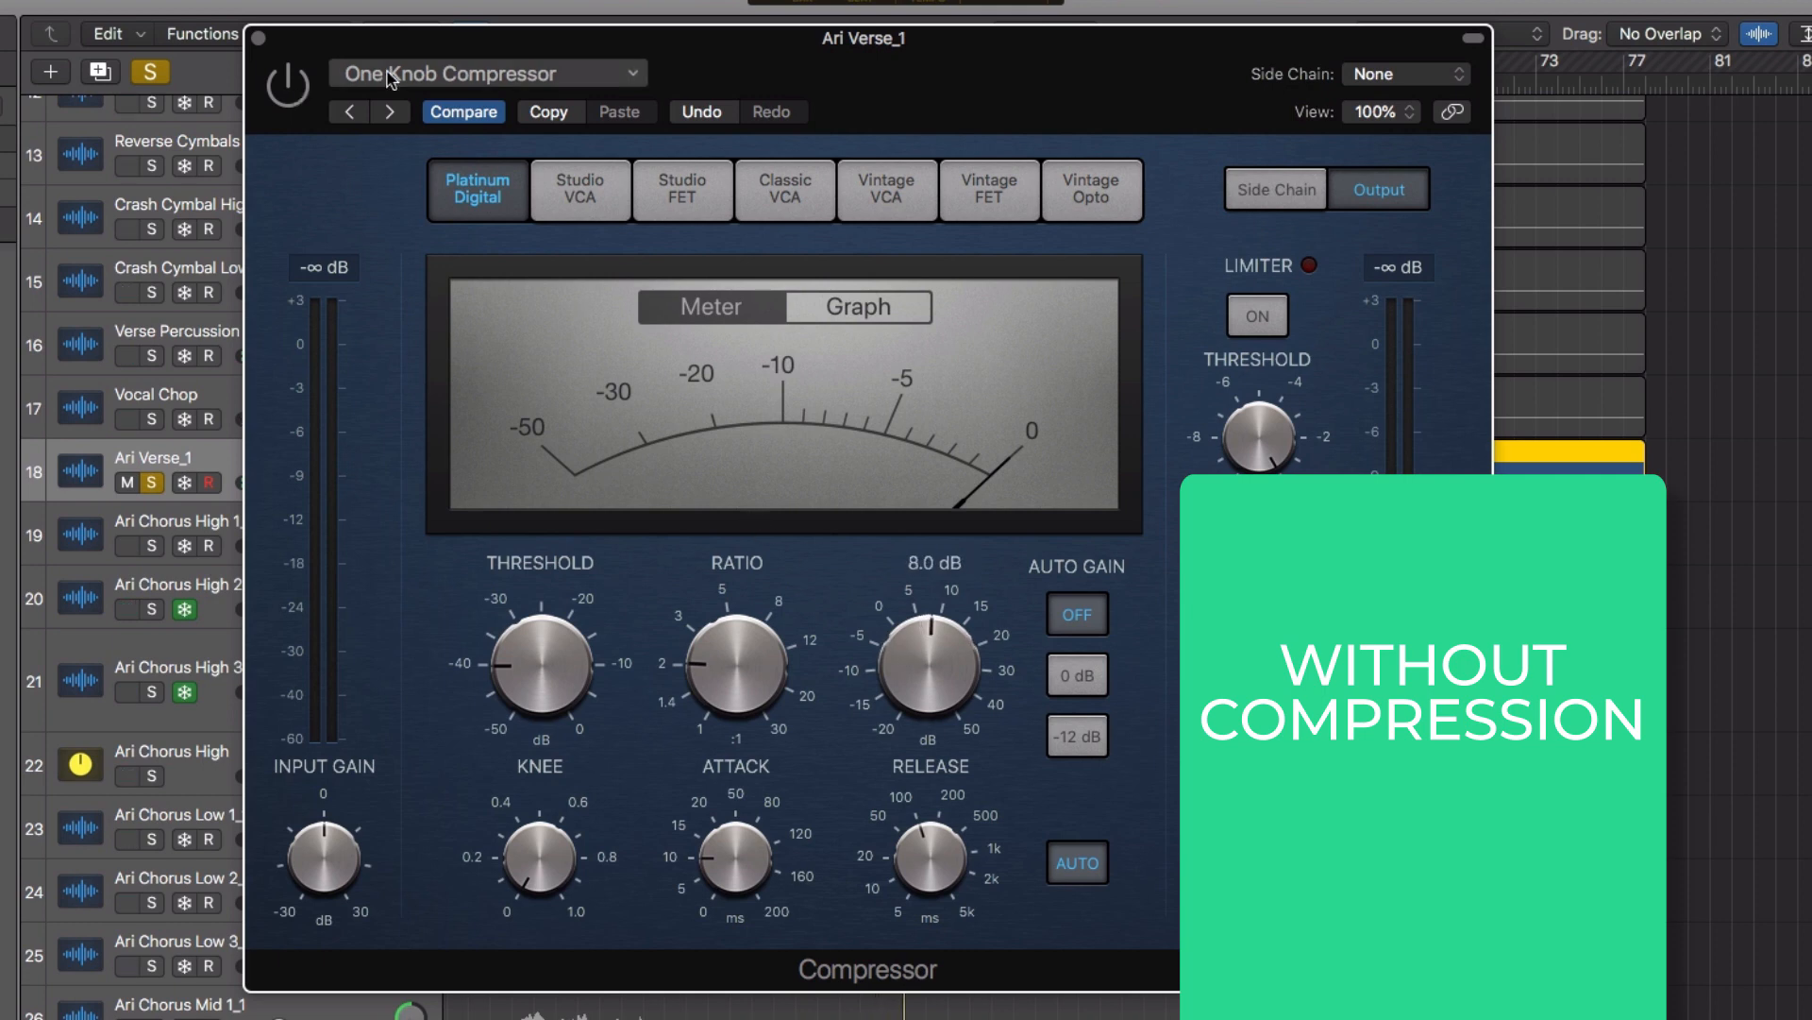
Re-enable the compressor with its 8 dB make-up gain, play the soloed vocal, and bypass it again to compare levels
click(289, 87)
key(space)
mouse_move(876, 637)
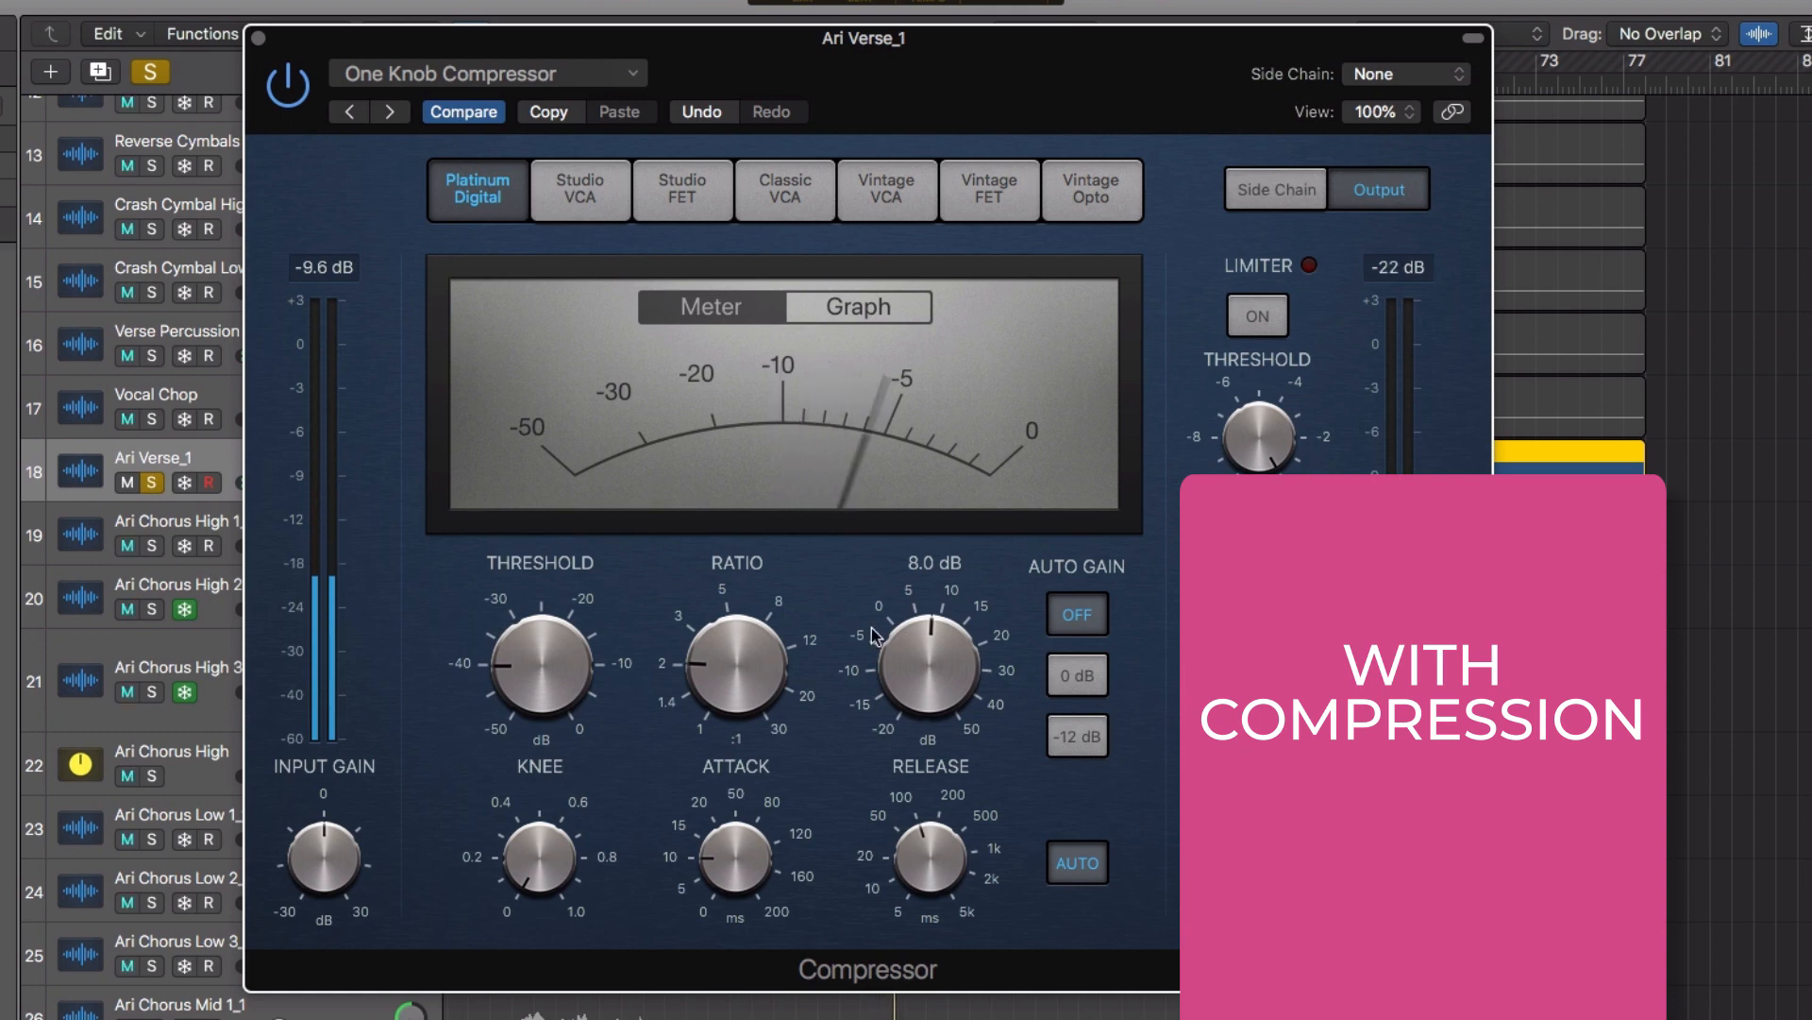
mouse_move(797, 591)
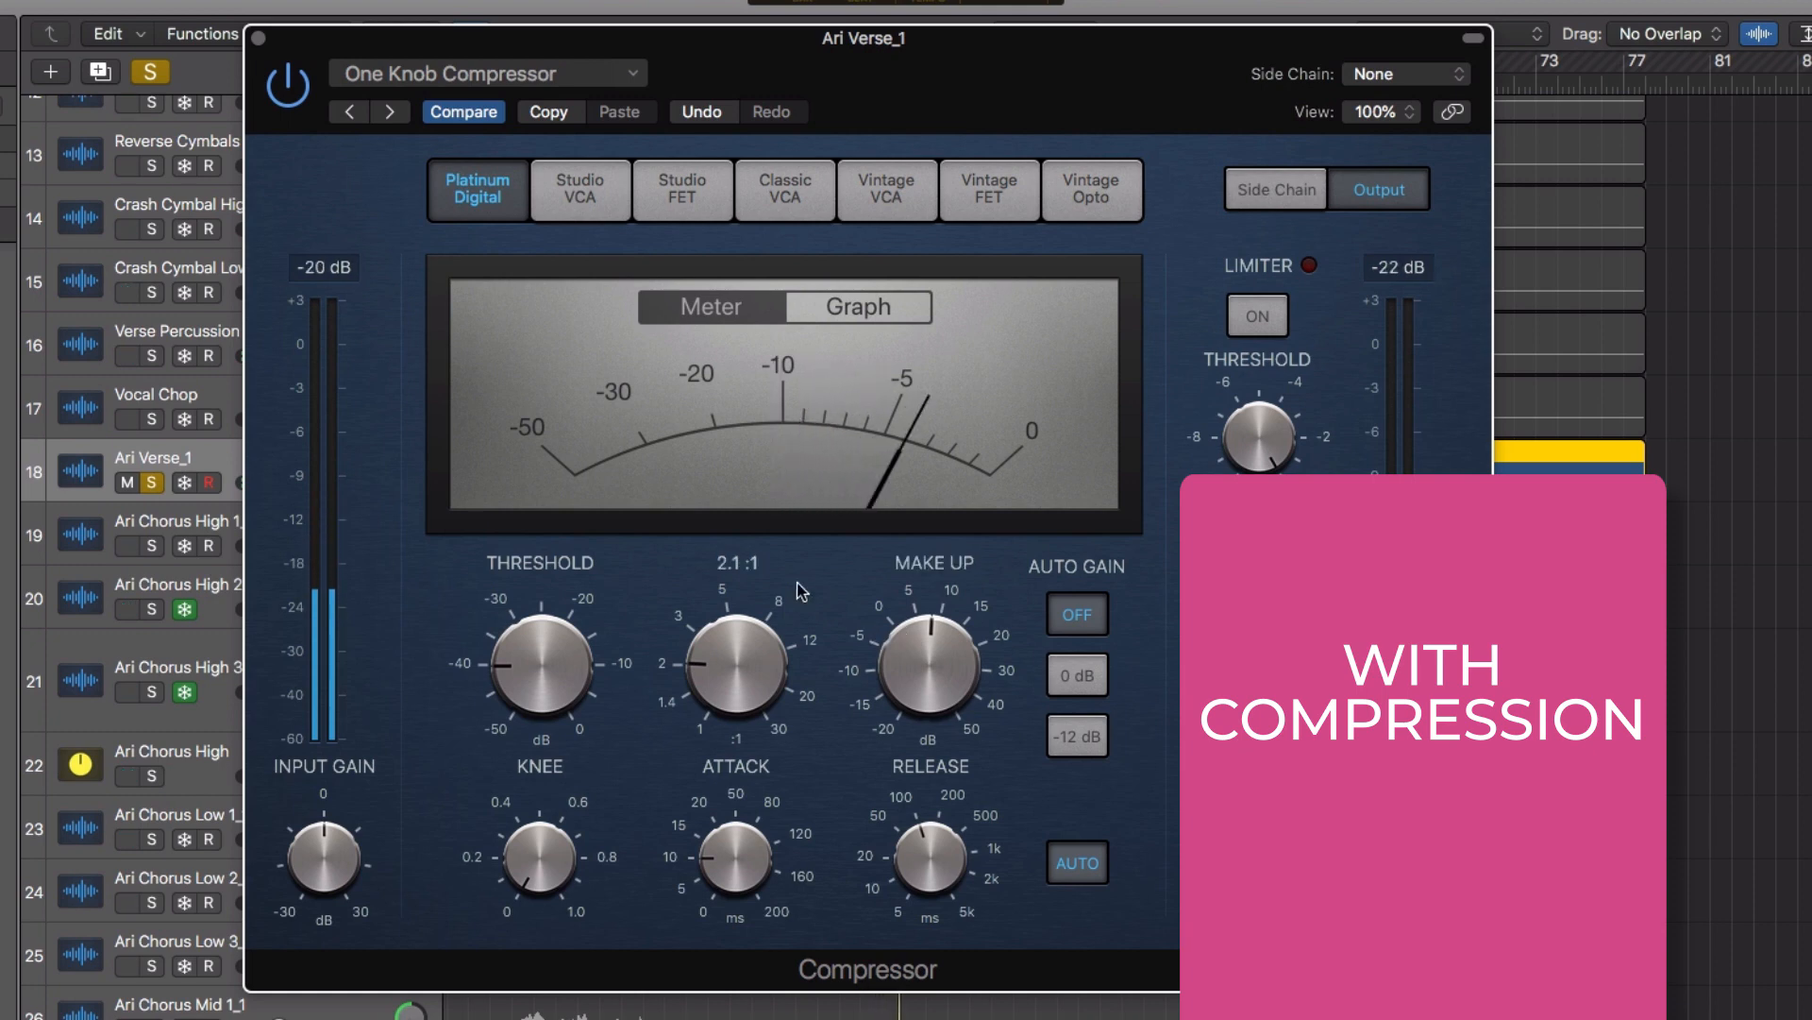
click(304, 98)
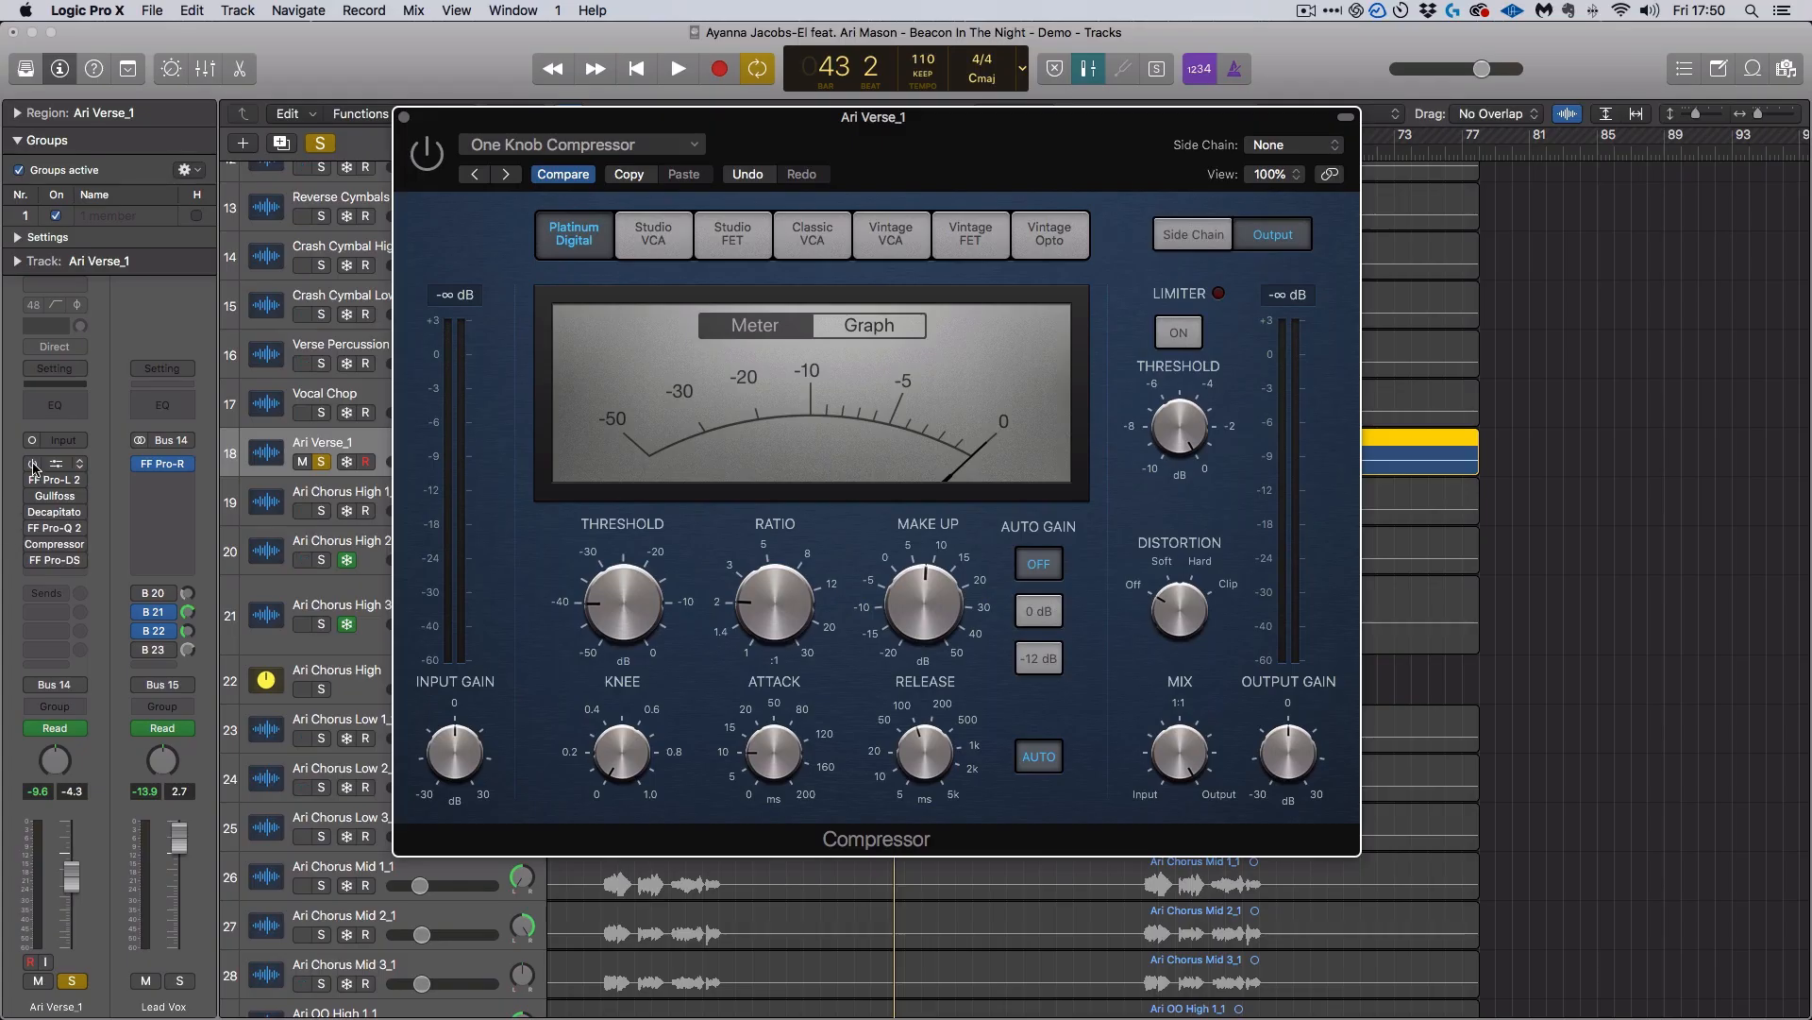
Re-enable all insert plug-ins on the verse vocal channel and compare the compressor at a -36 dB threshold with its bypassed sound
drag(32, 465, 31, 546)
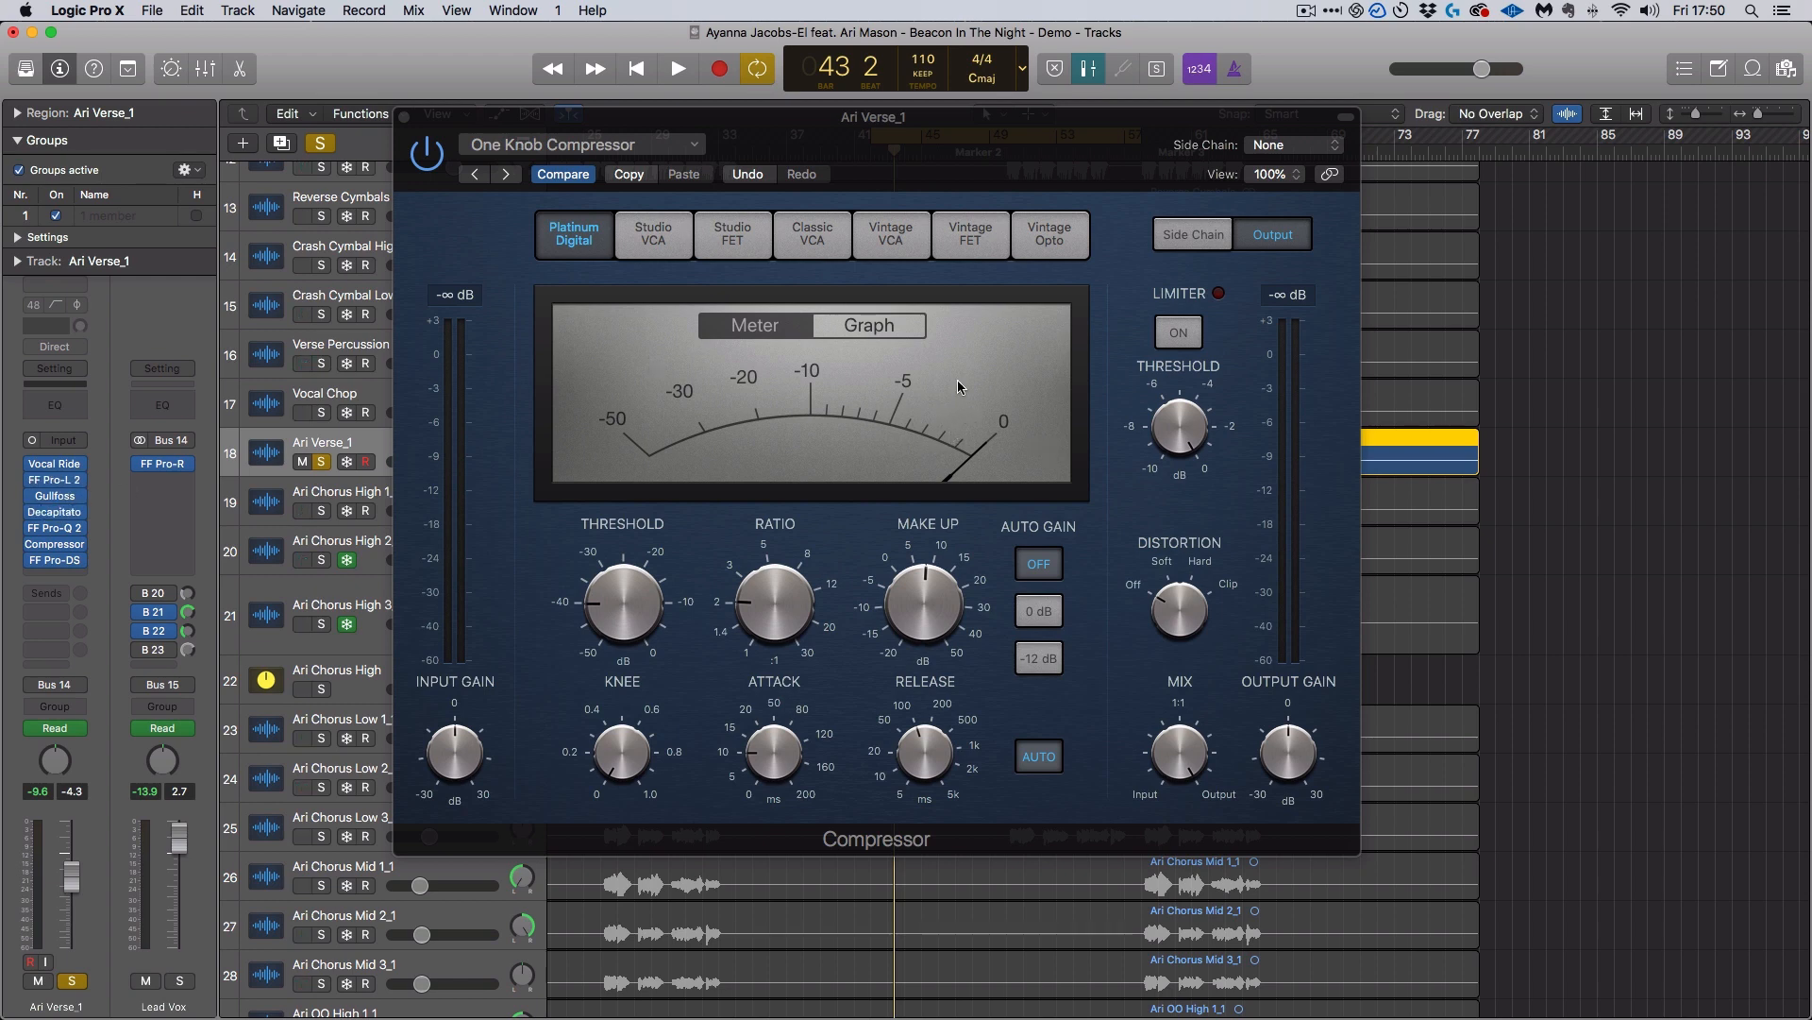
key(space)
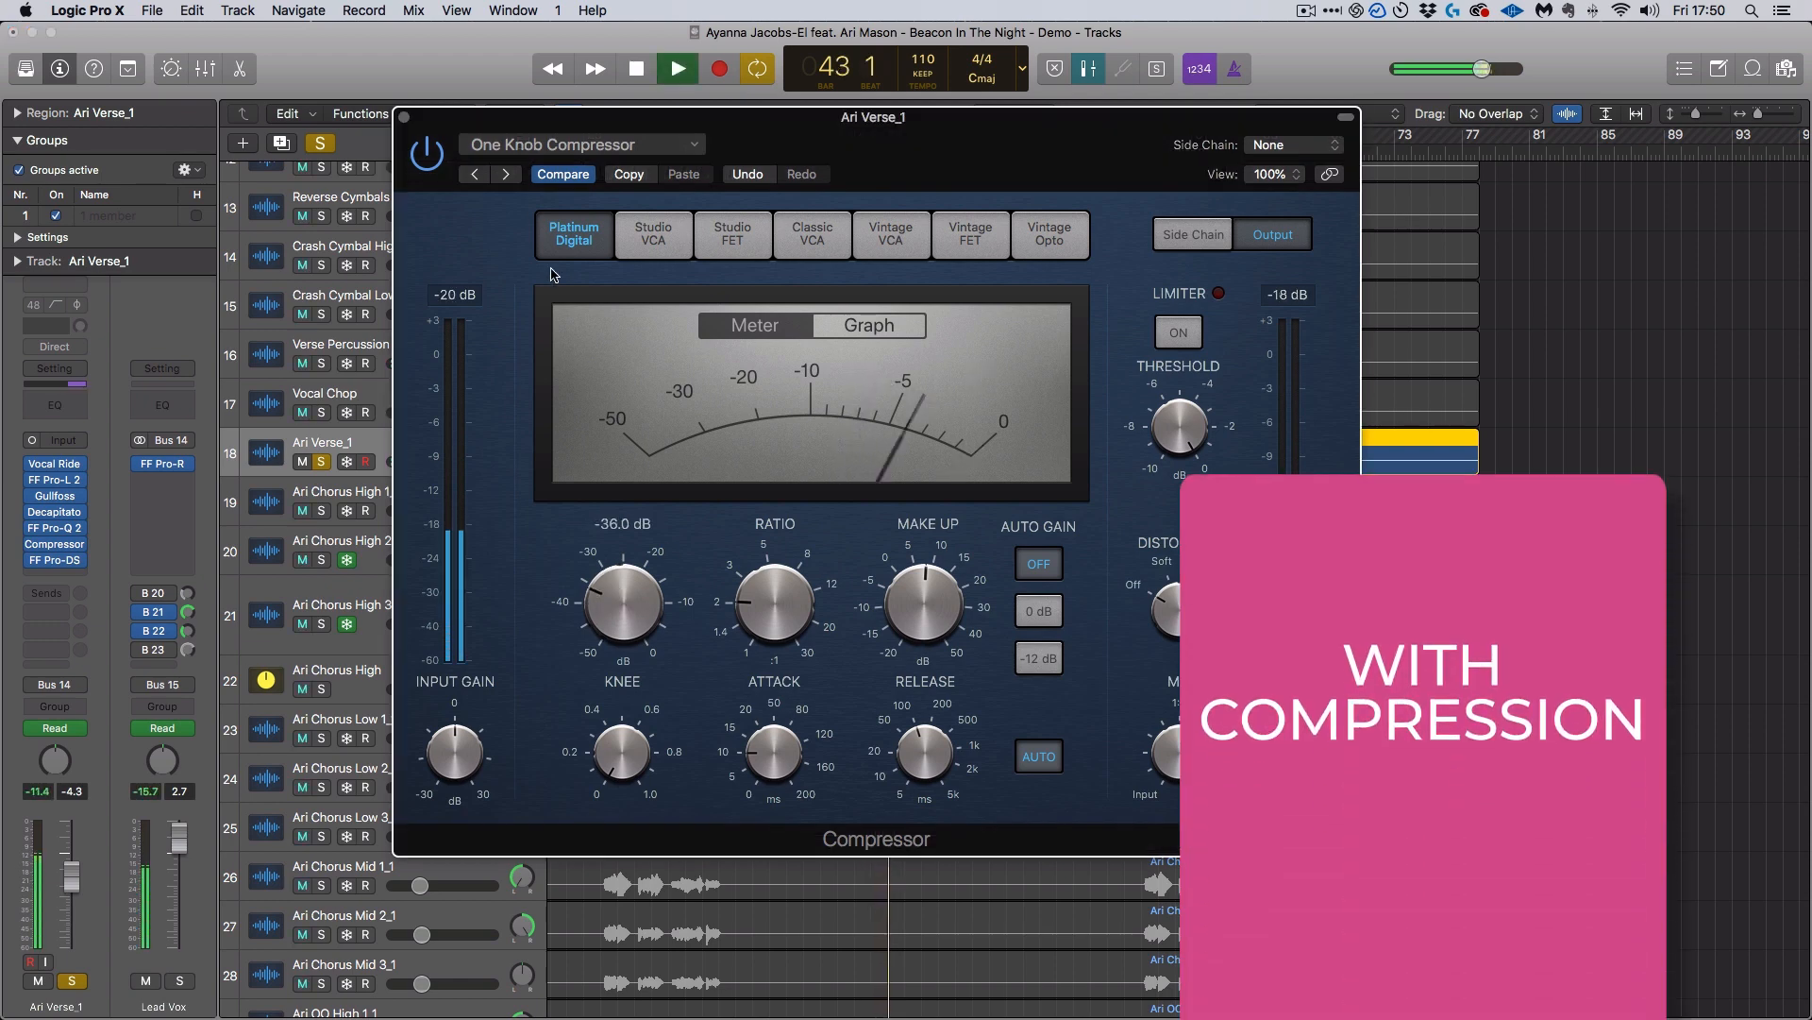
click(430, 151)
click(430, 151)
click(430, 151)
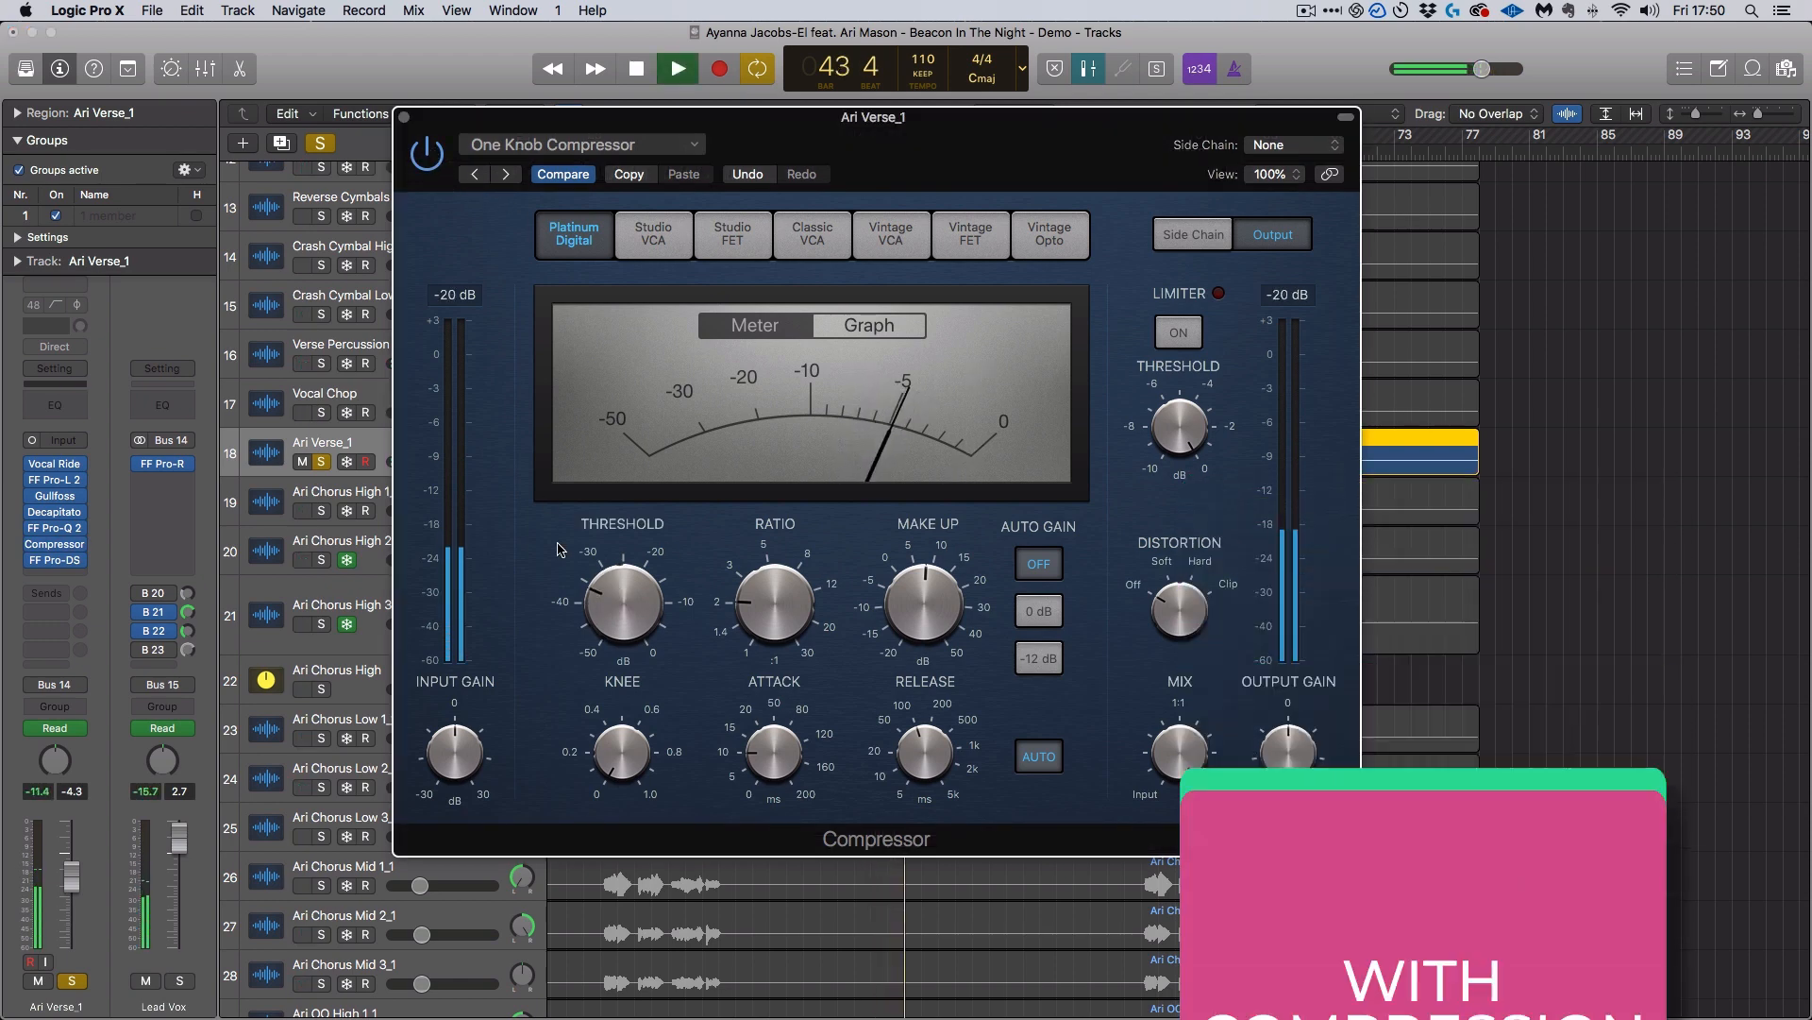
Raise the compressor's threshold to -29 dB, lower the make-up gain to 2.5 dB, and compare it with the bypassed sound during playback
drag(634, 580, 642, 542)
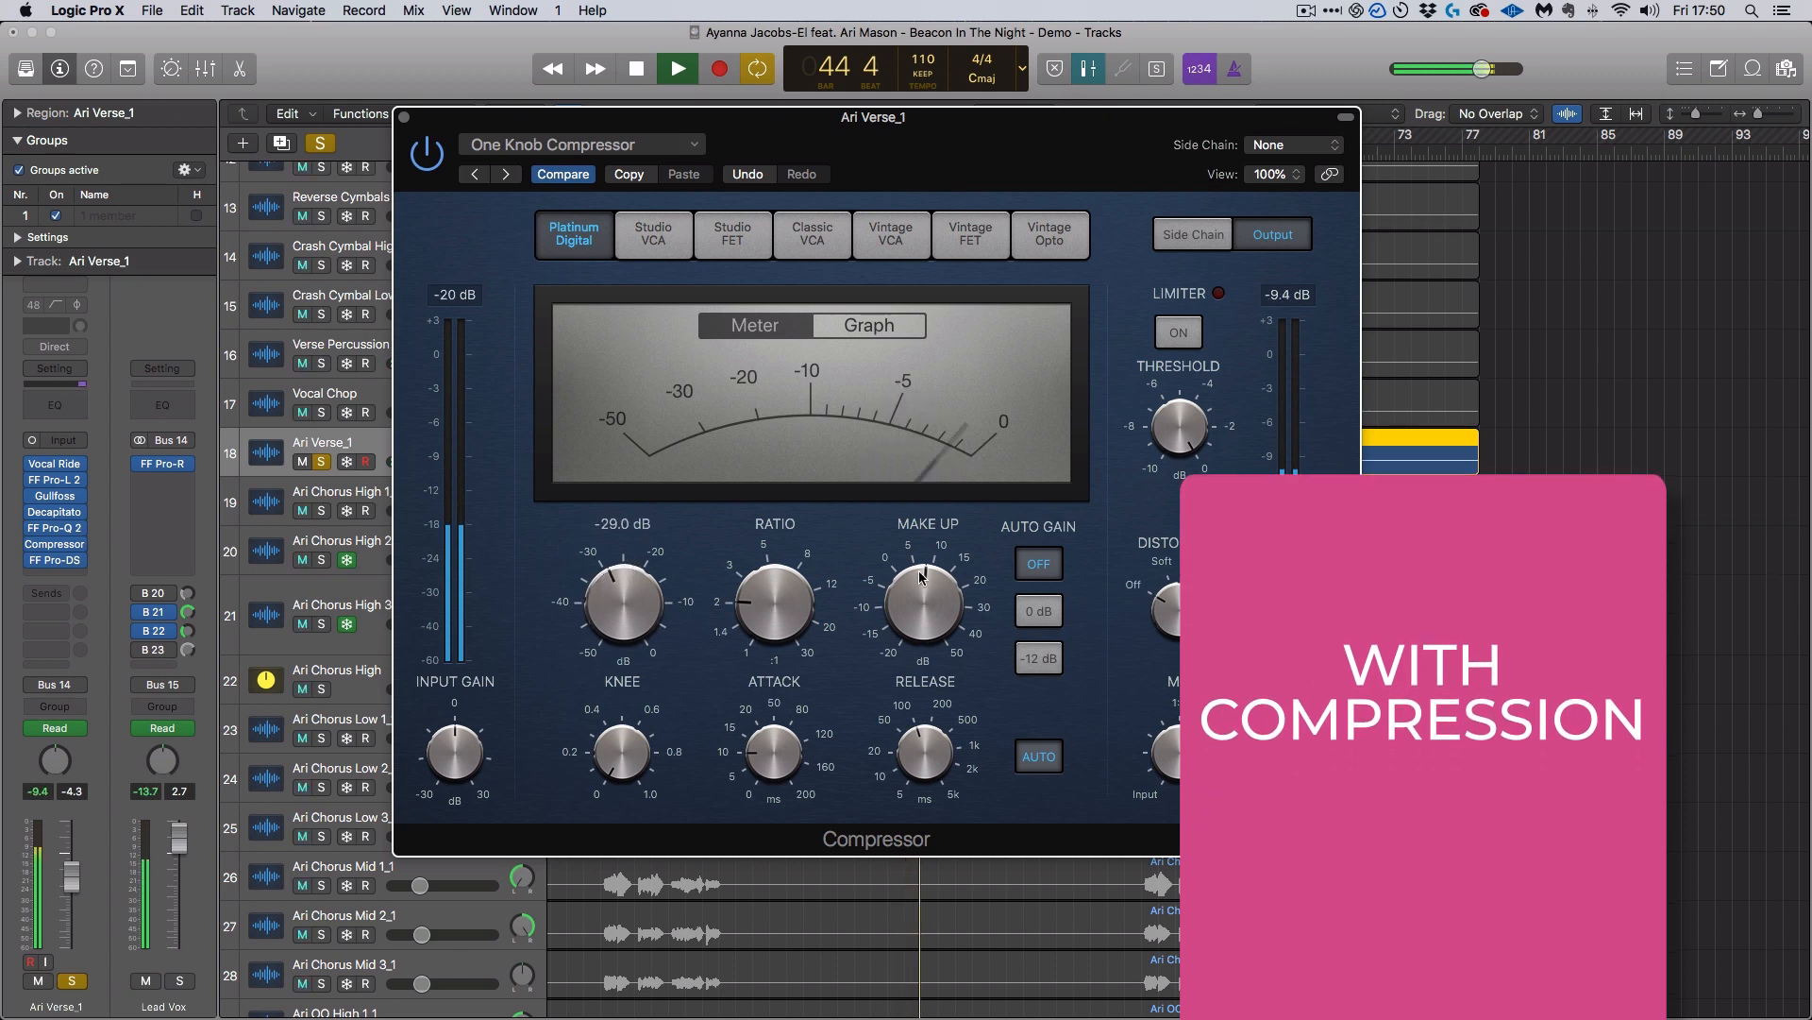
drag(916, 582, 915, 597)
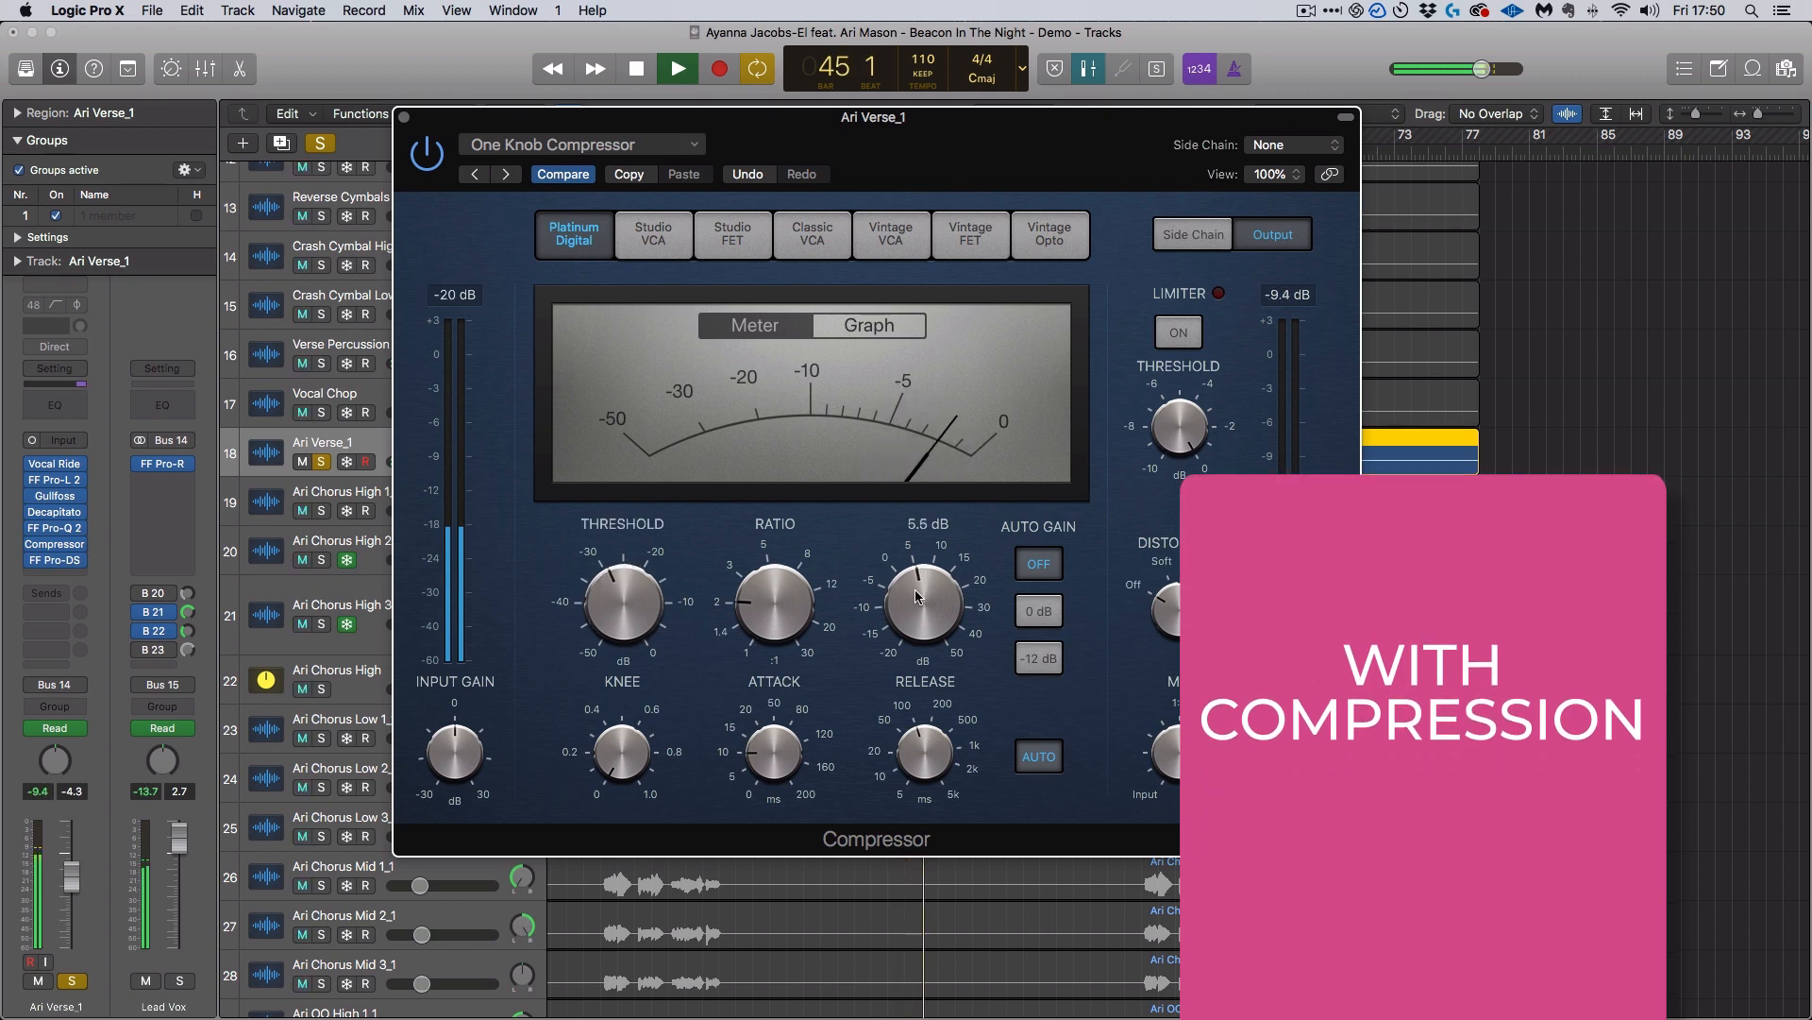
key(space)
click(427, 153)
key(space)
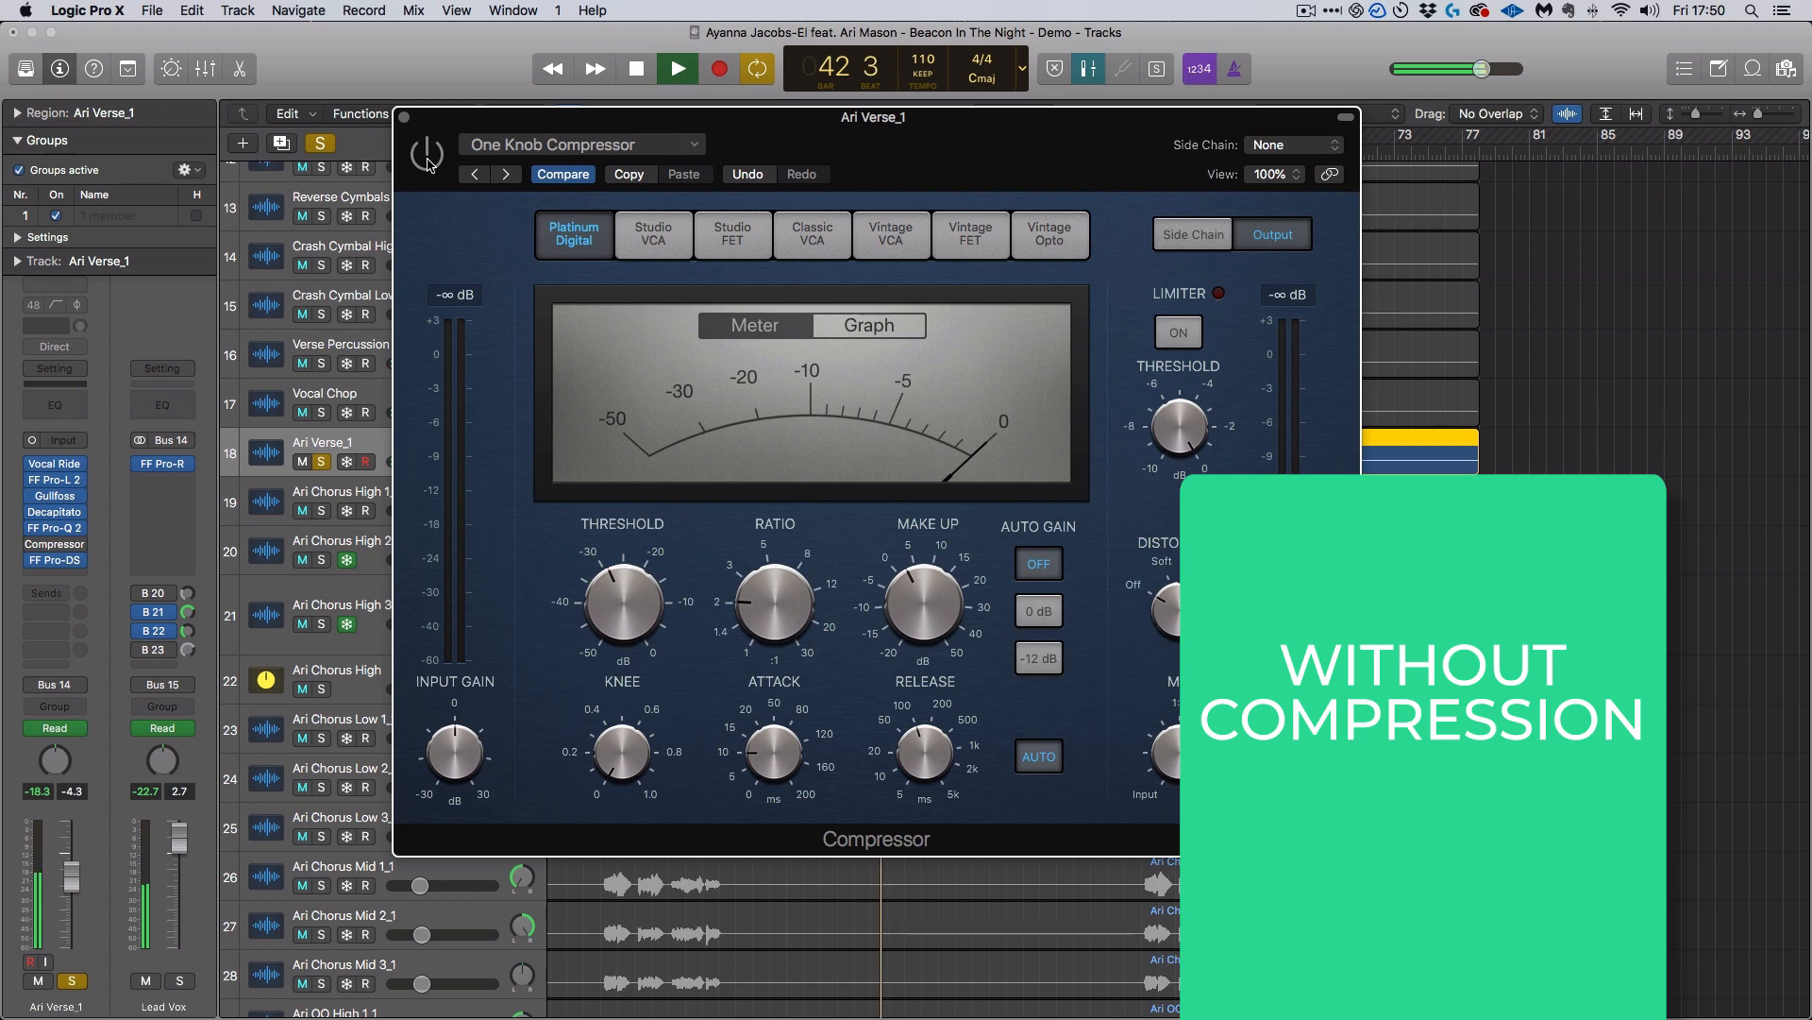
click(427, 156)
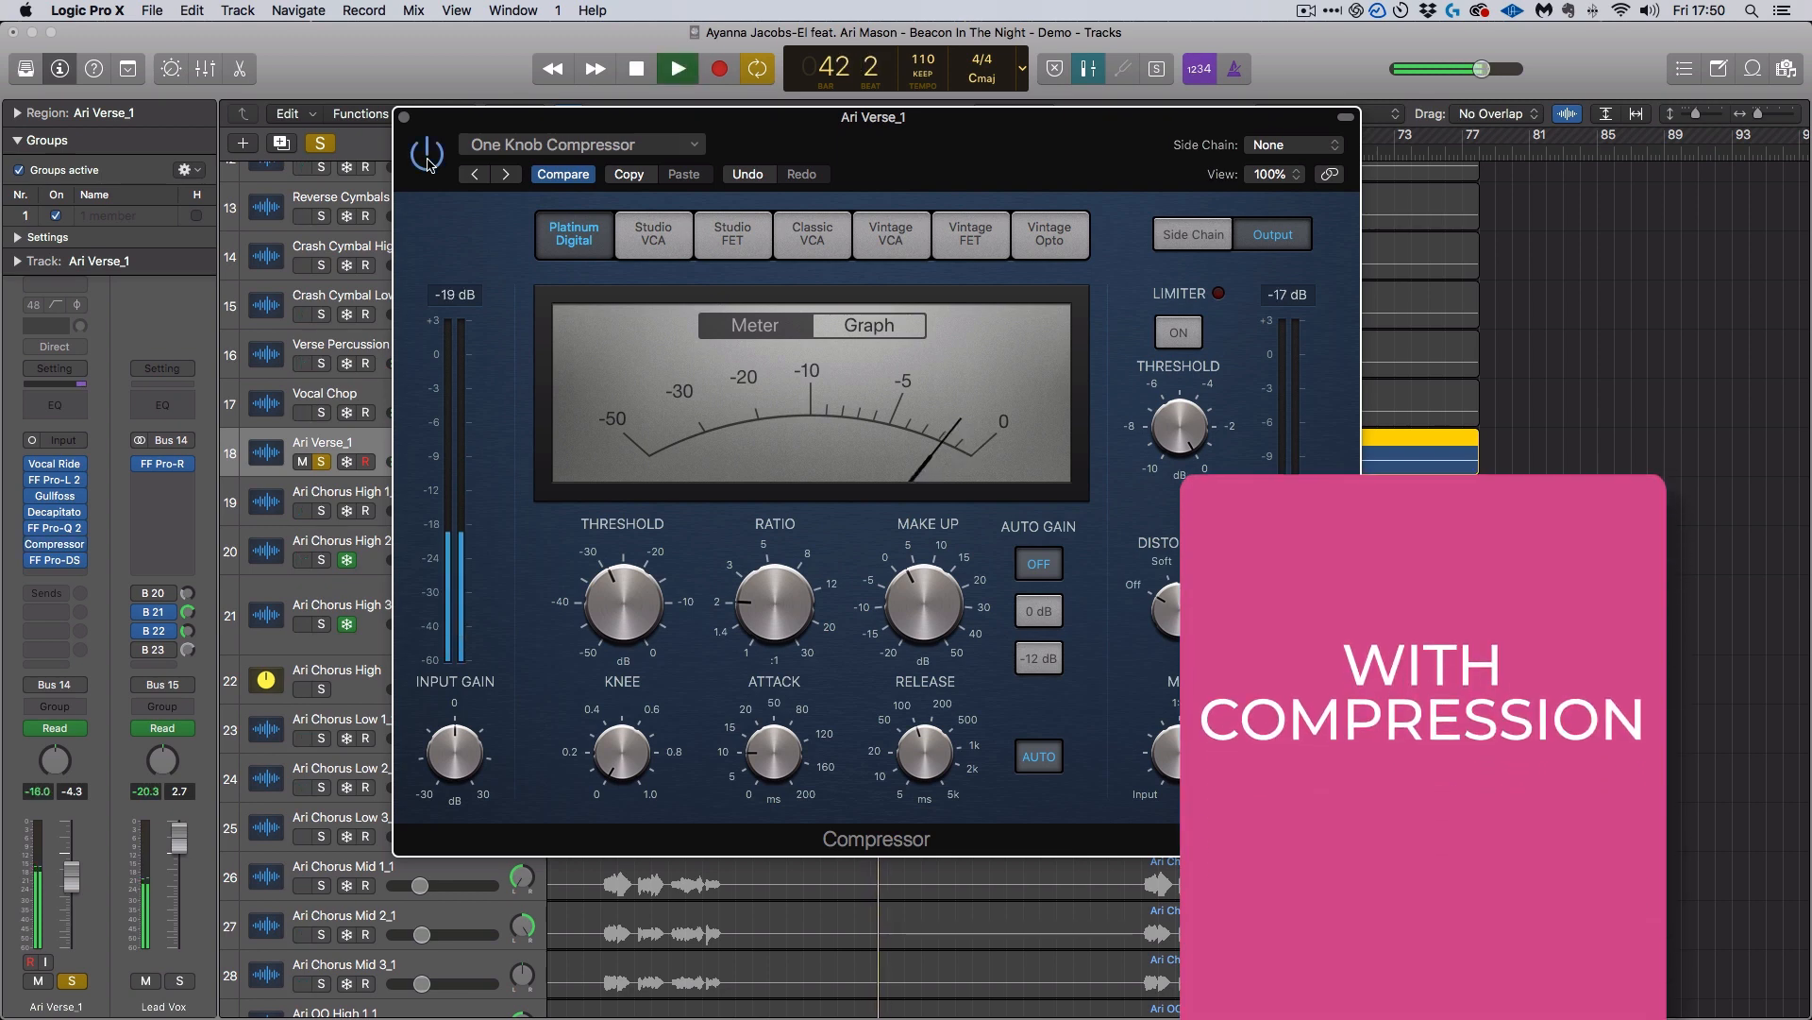
key(space)
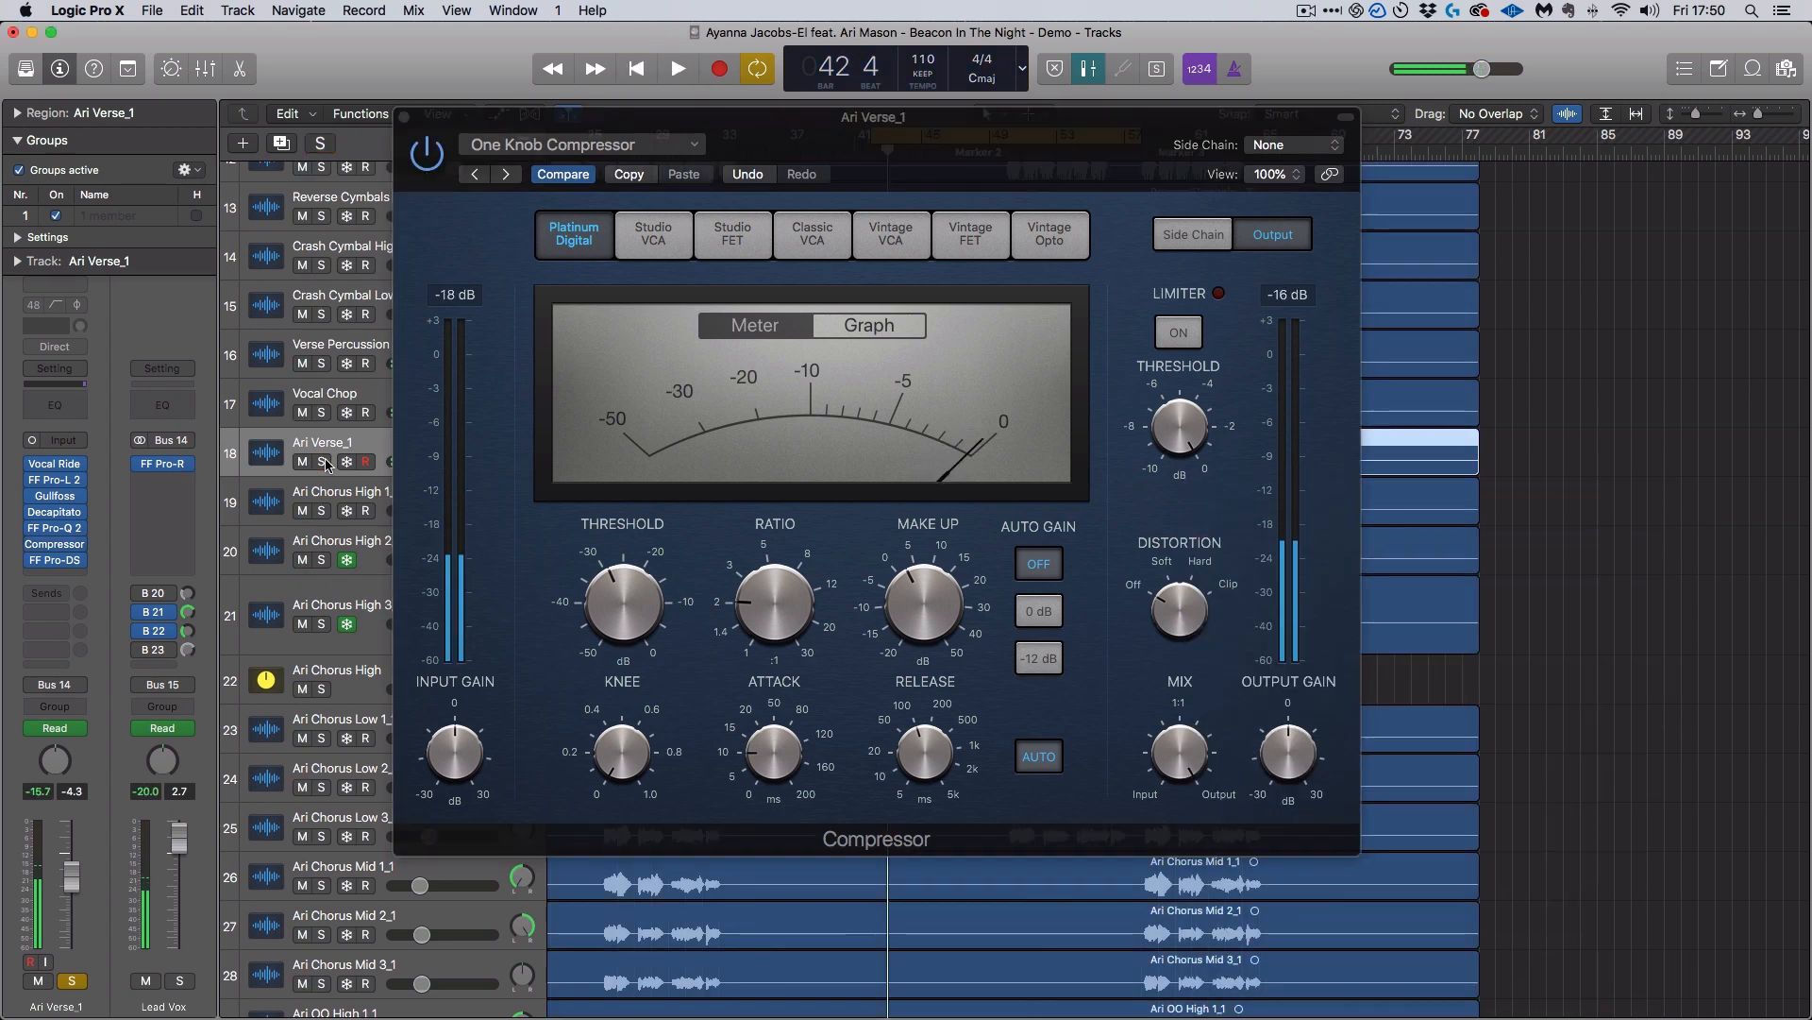
Sweep the compressor's threshold up to 0 dB and bring it back down to -19 dB
mouse_move(645, 634)
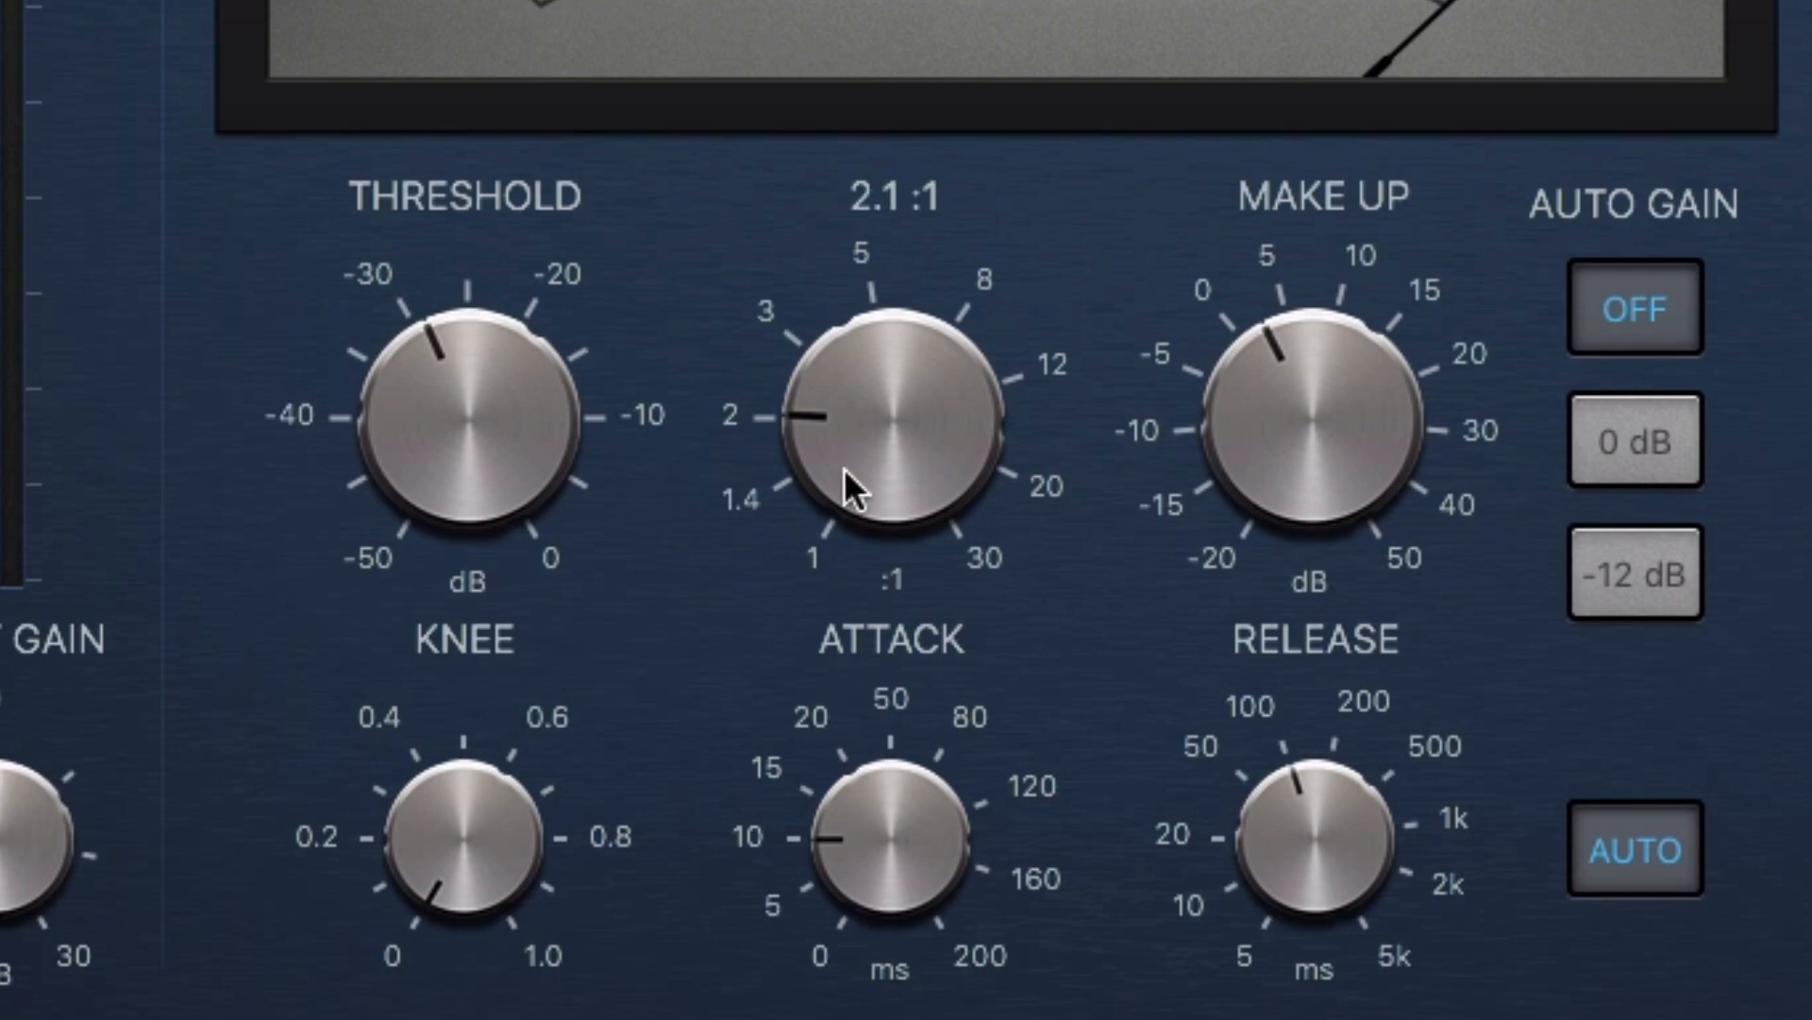
mouse_move(1303, 502)
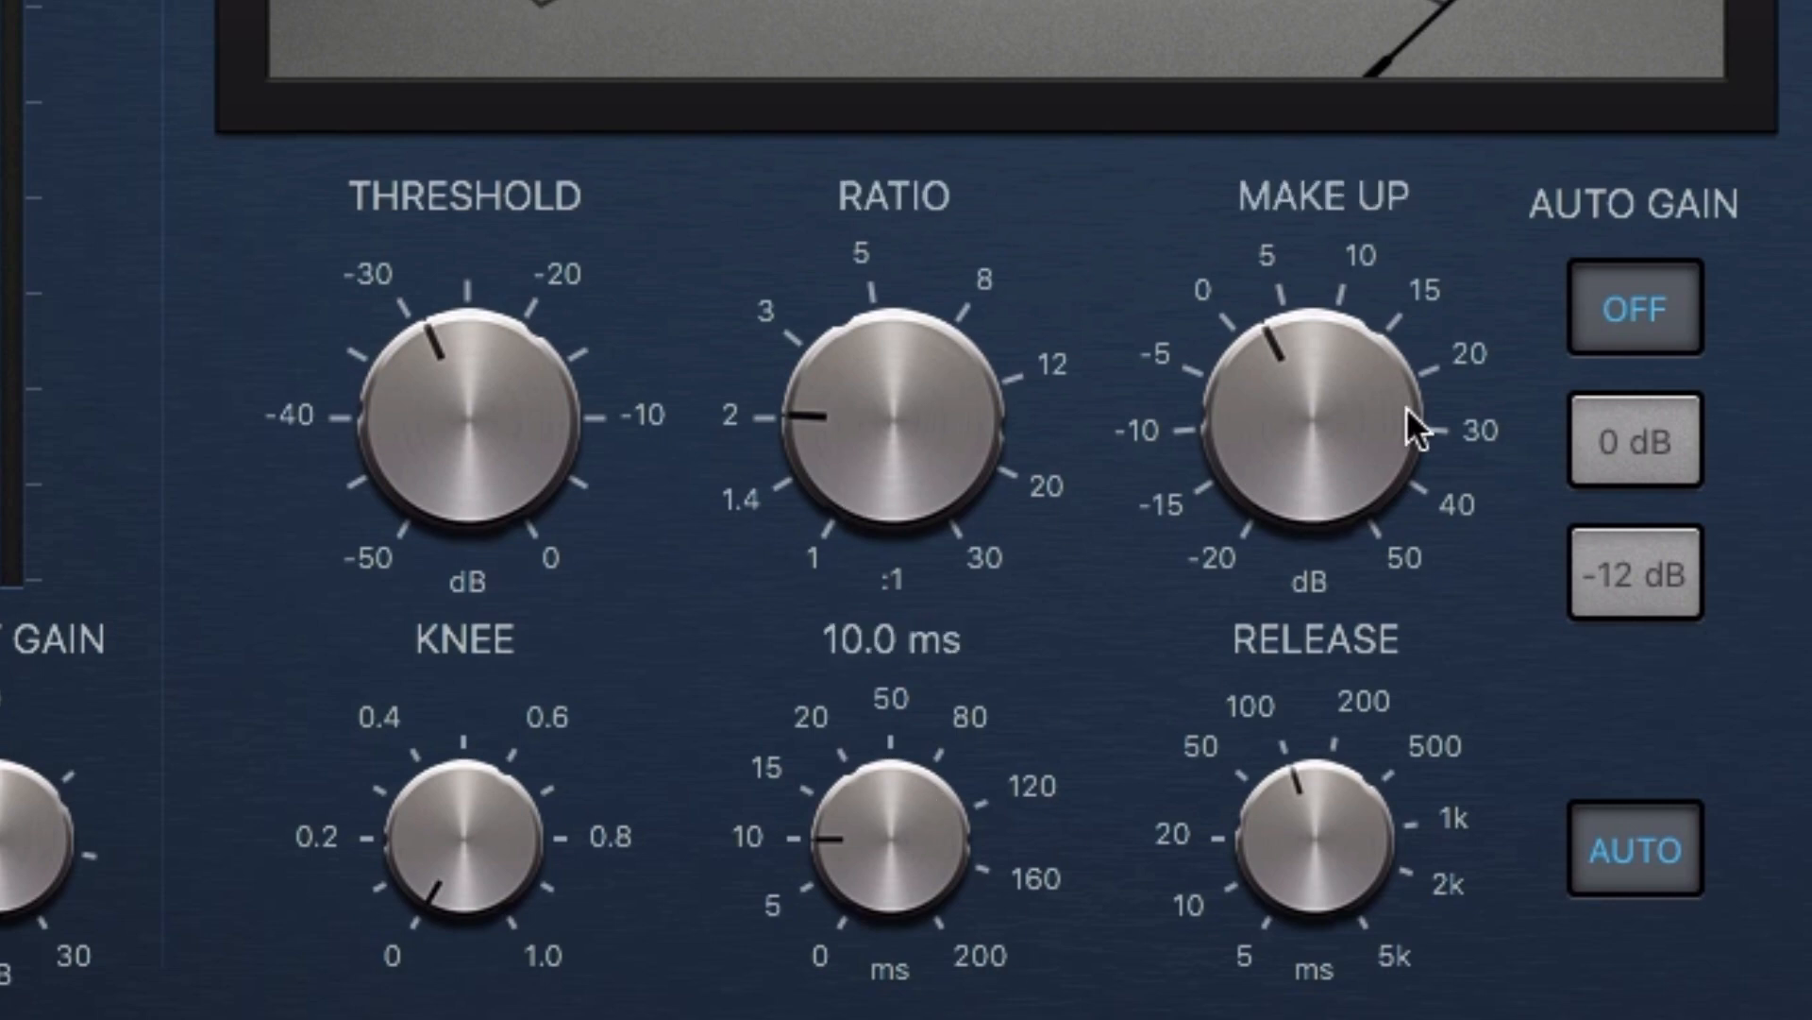
drag(529, 481, 500, 5)
drag(392, 401, 444, 529)
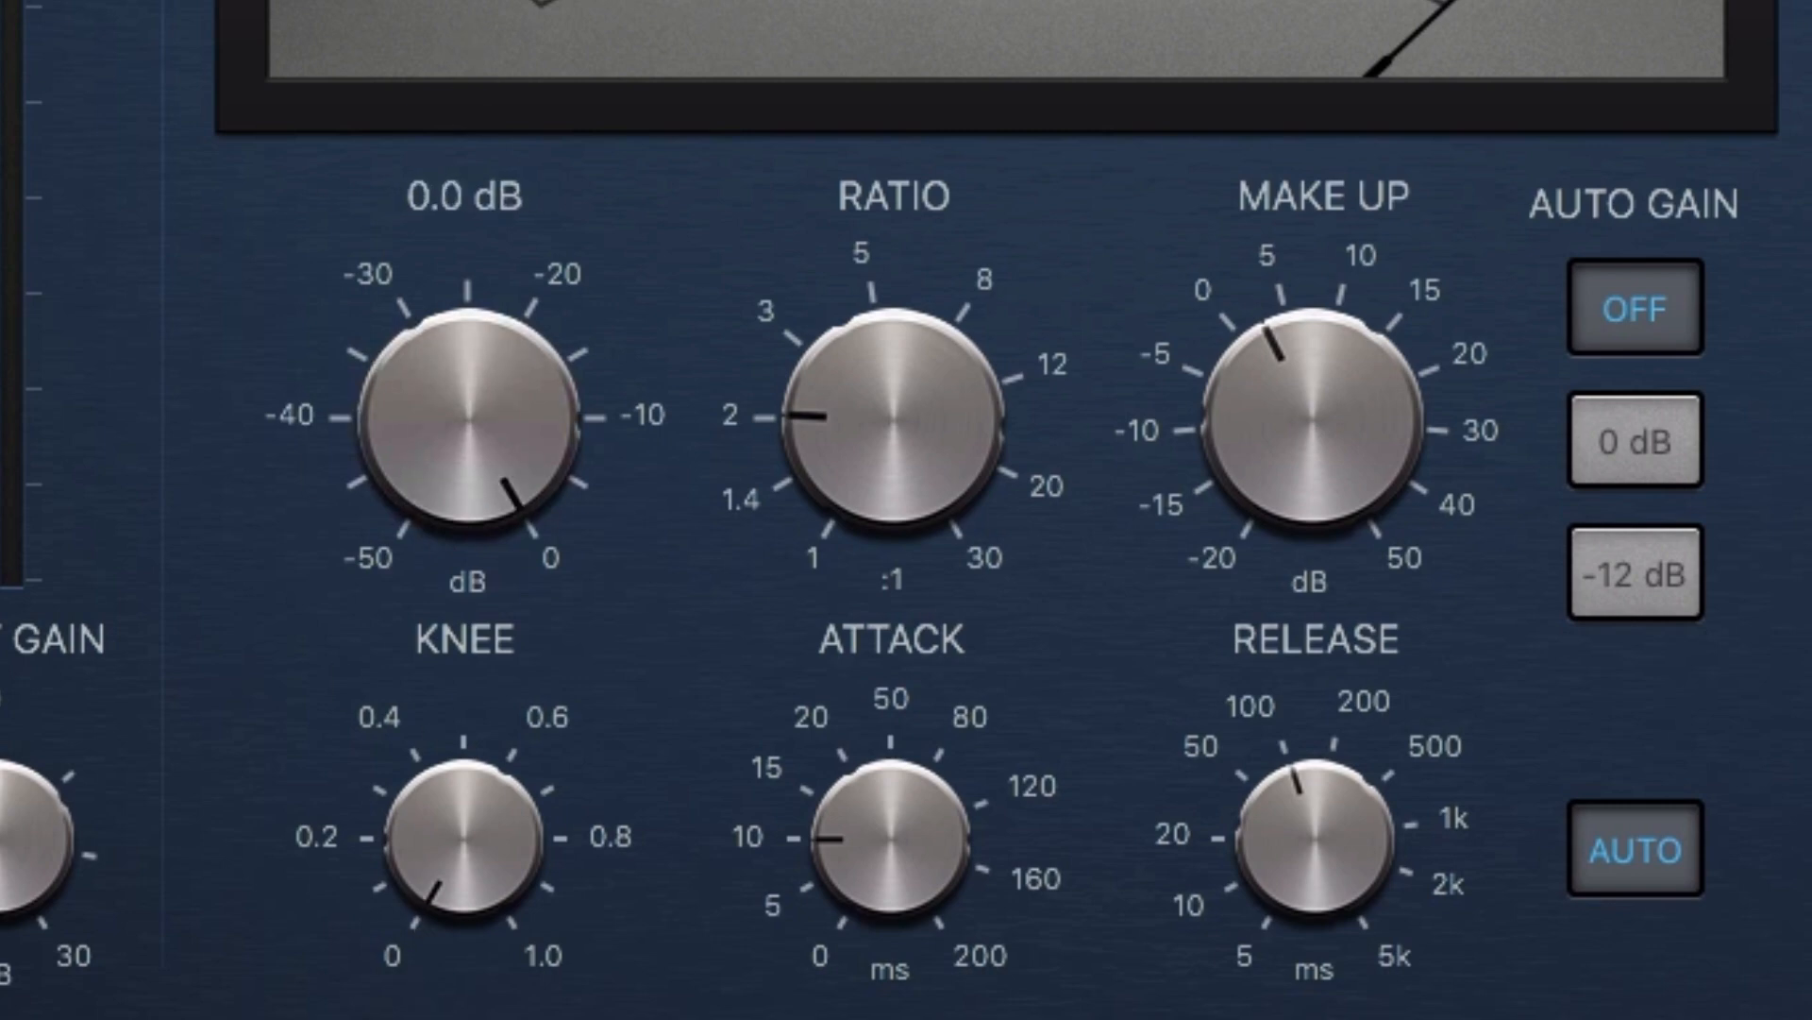
drag(508, 406, 465, 648)
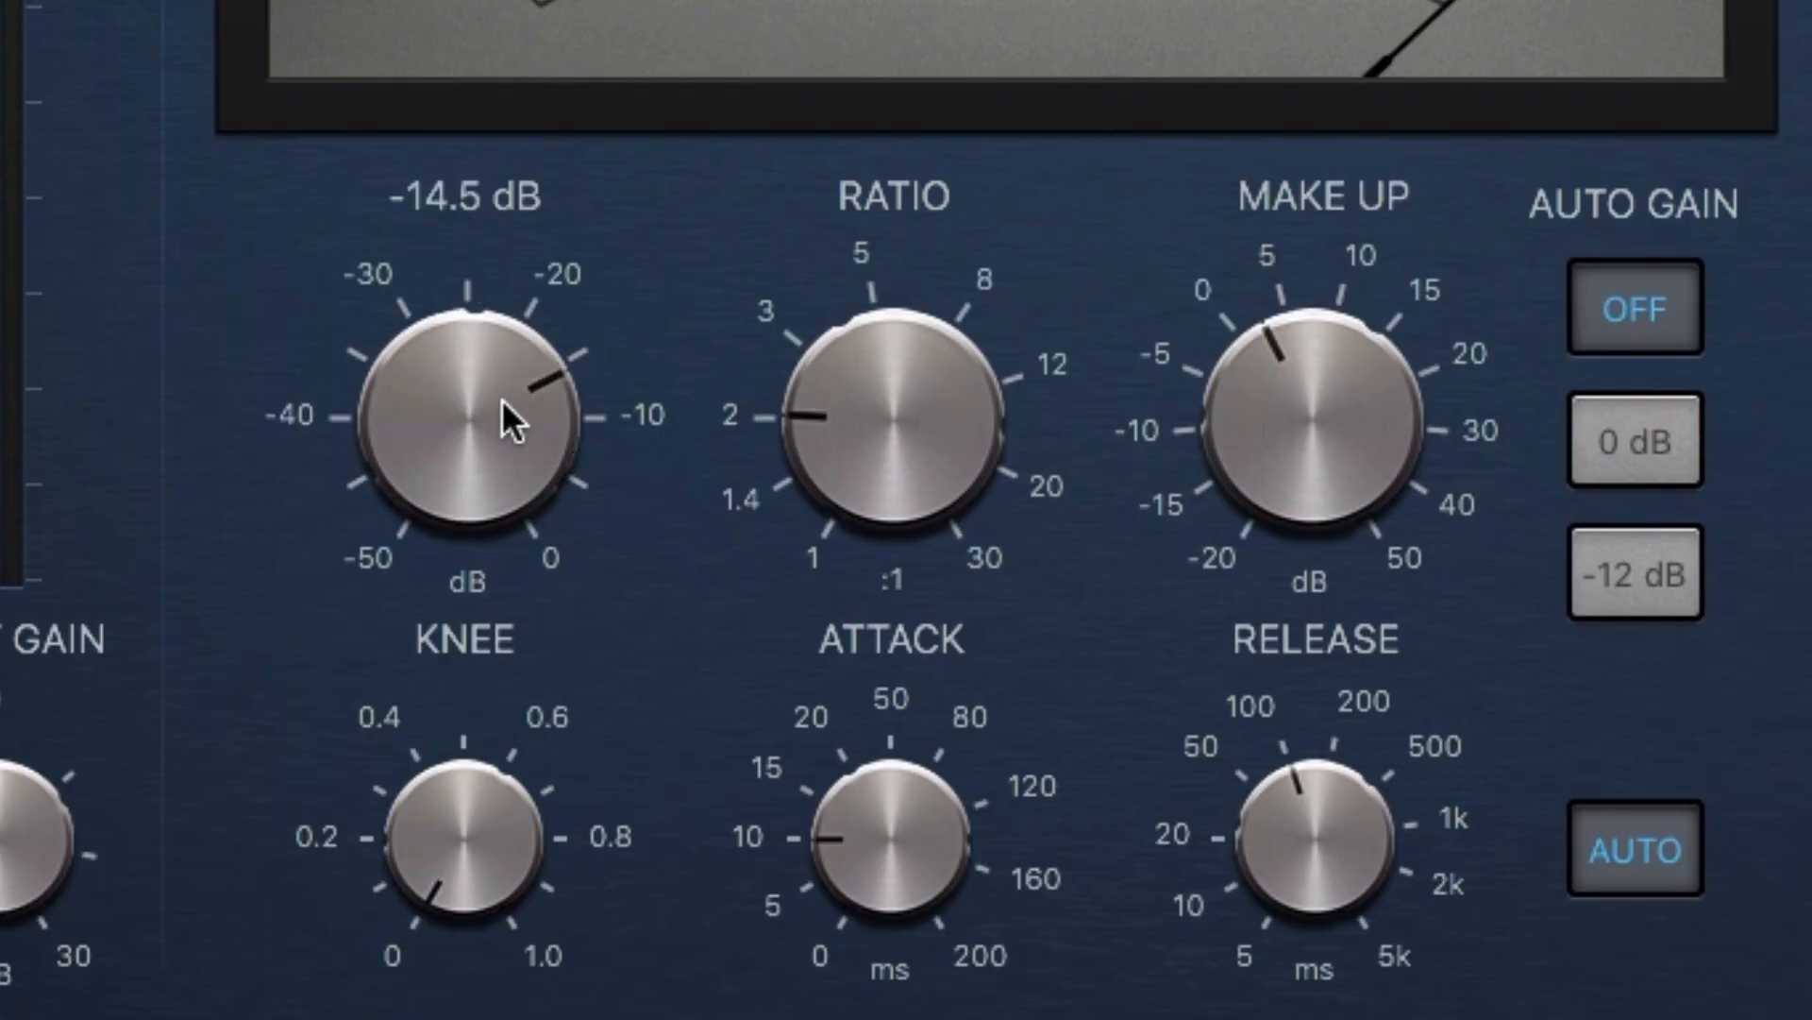
drag(502, 408, 473, 478)
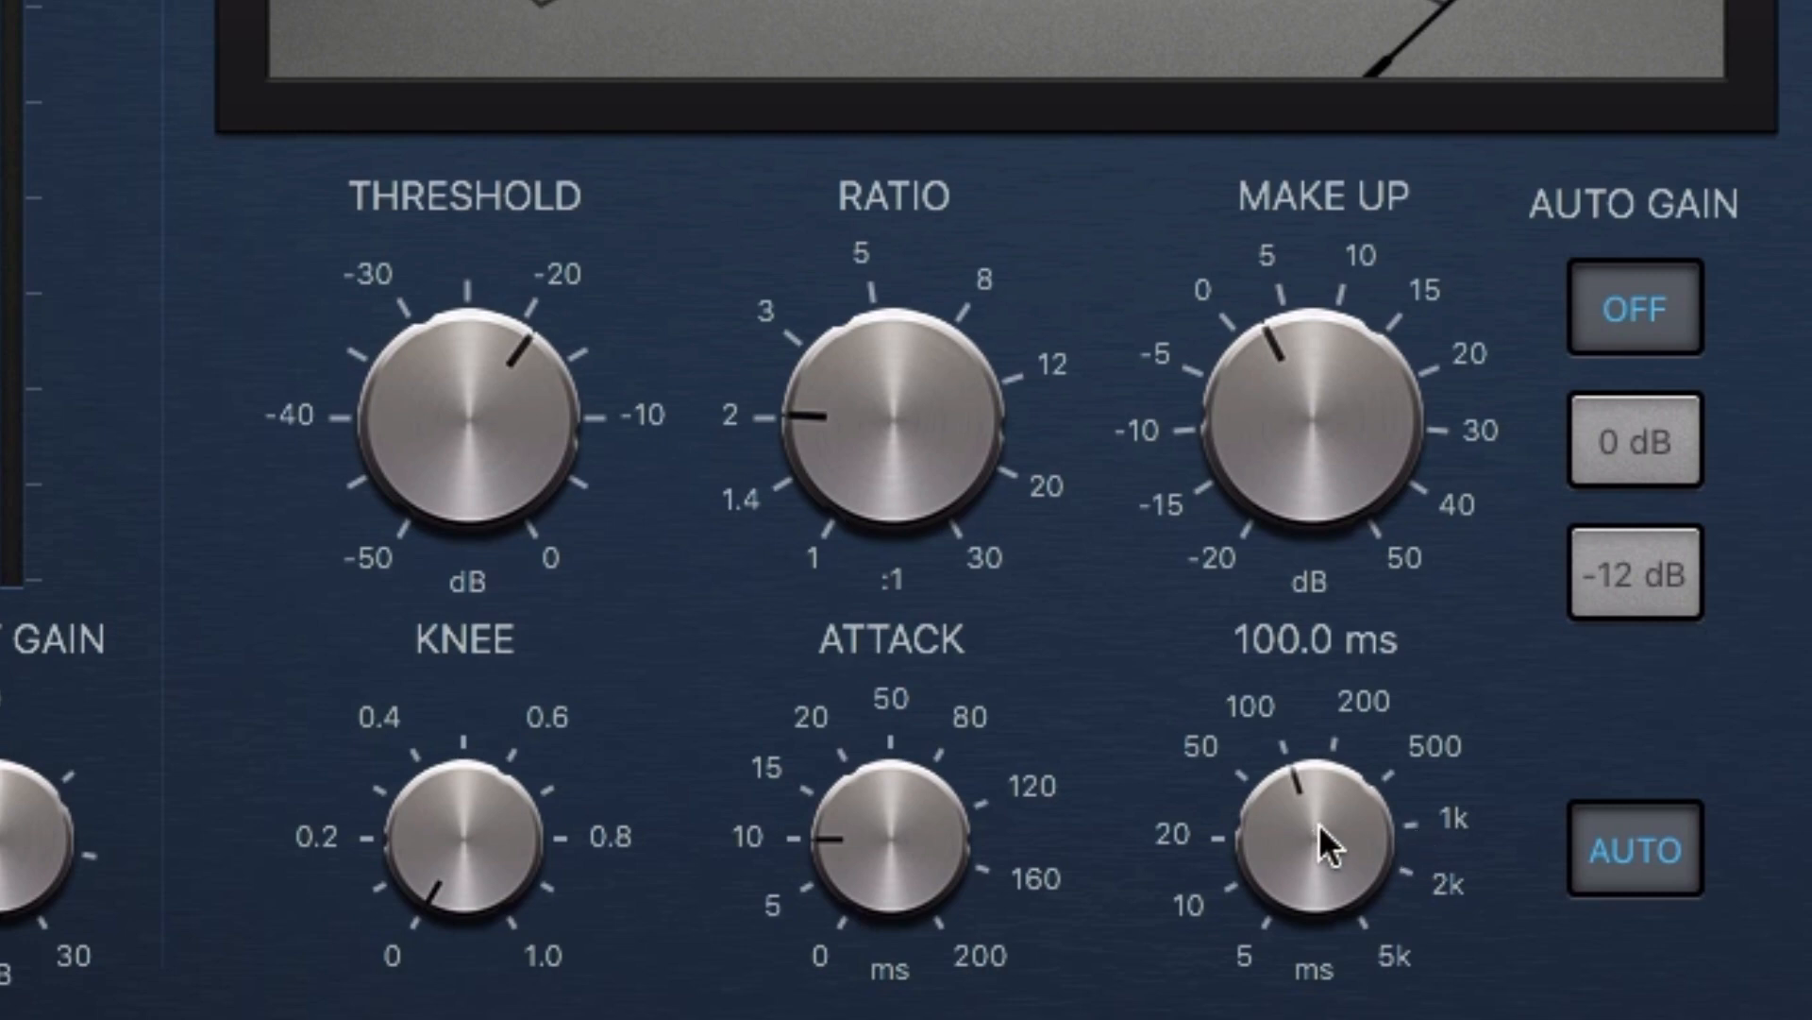
Try a shorter compressor release of about 18 ms and return it to 100 ms
drag(1327, 807, 1290, 942)
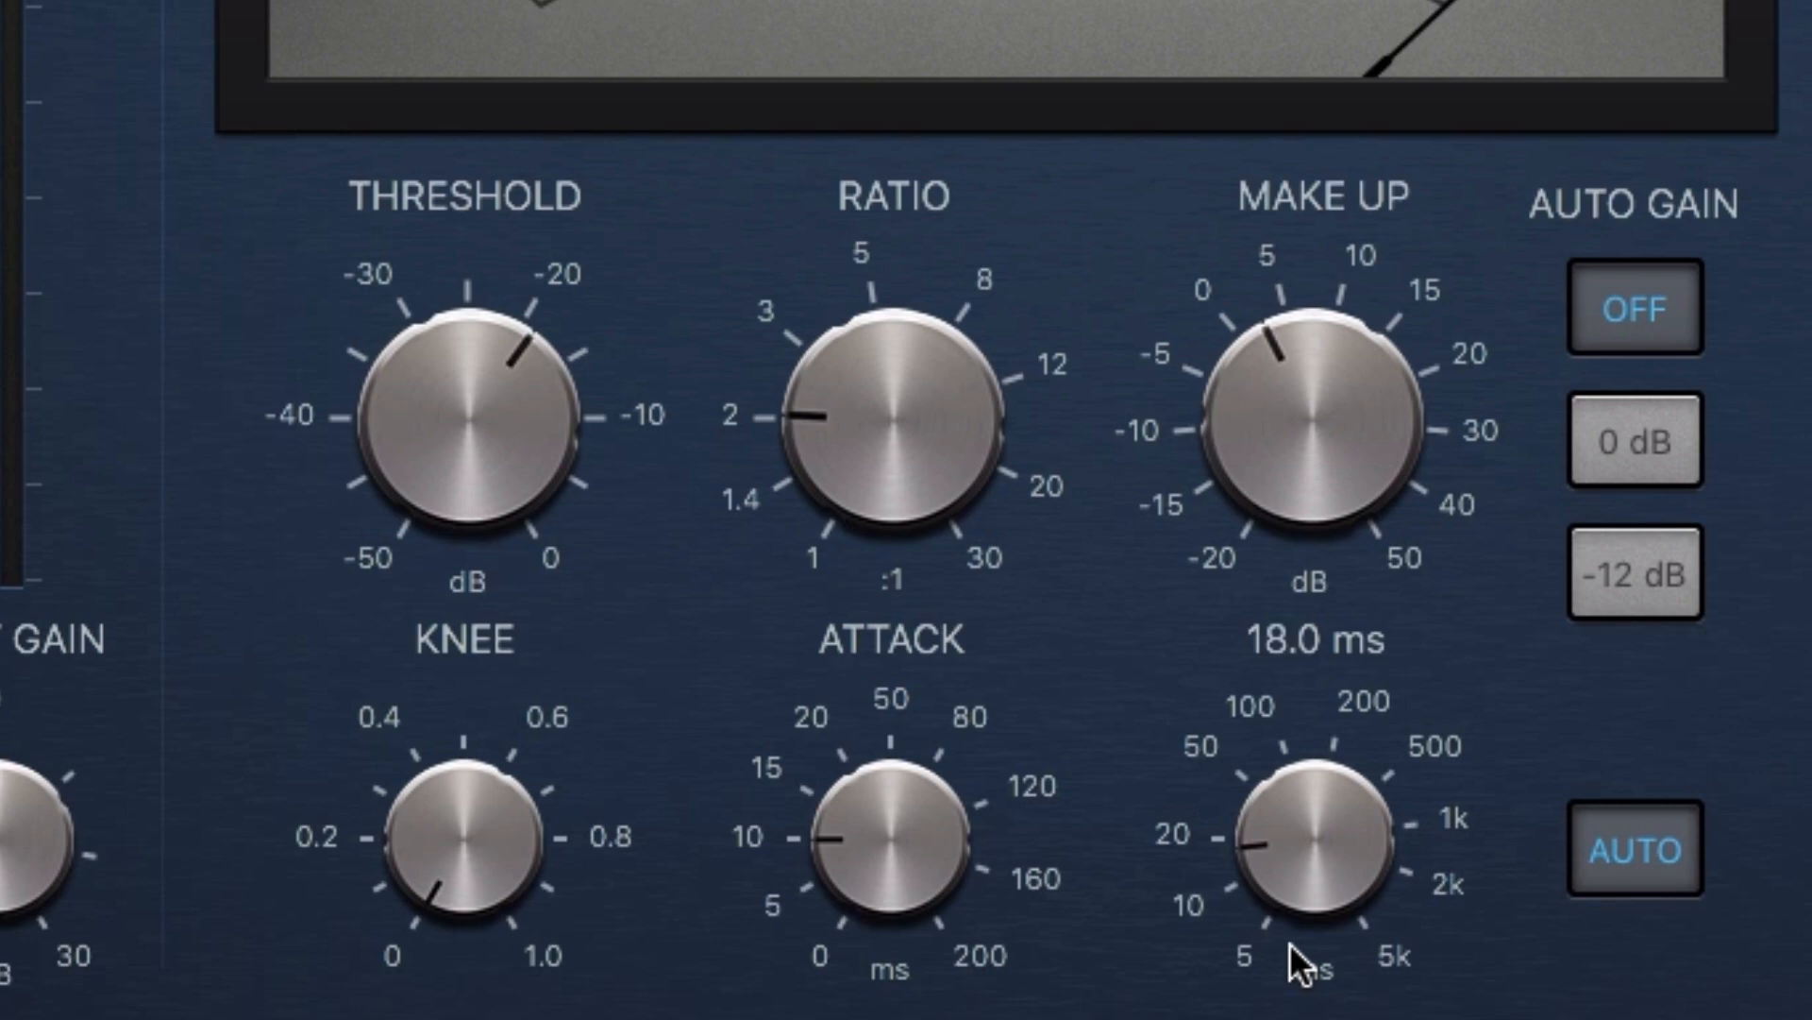
drag(1316, 773, 1315, 977)
mouse_move(504, 467)
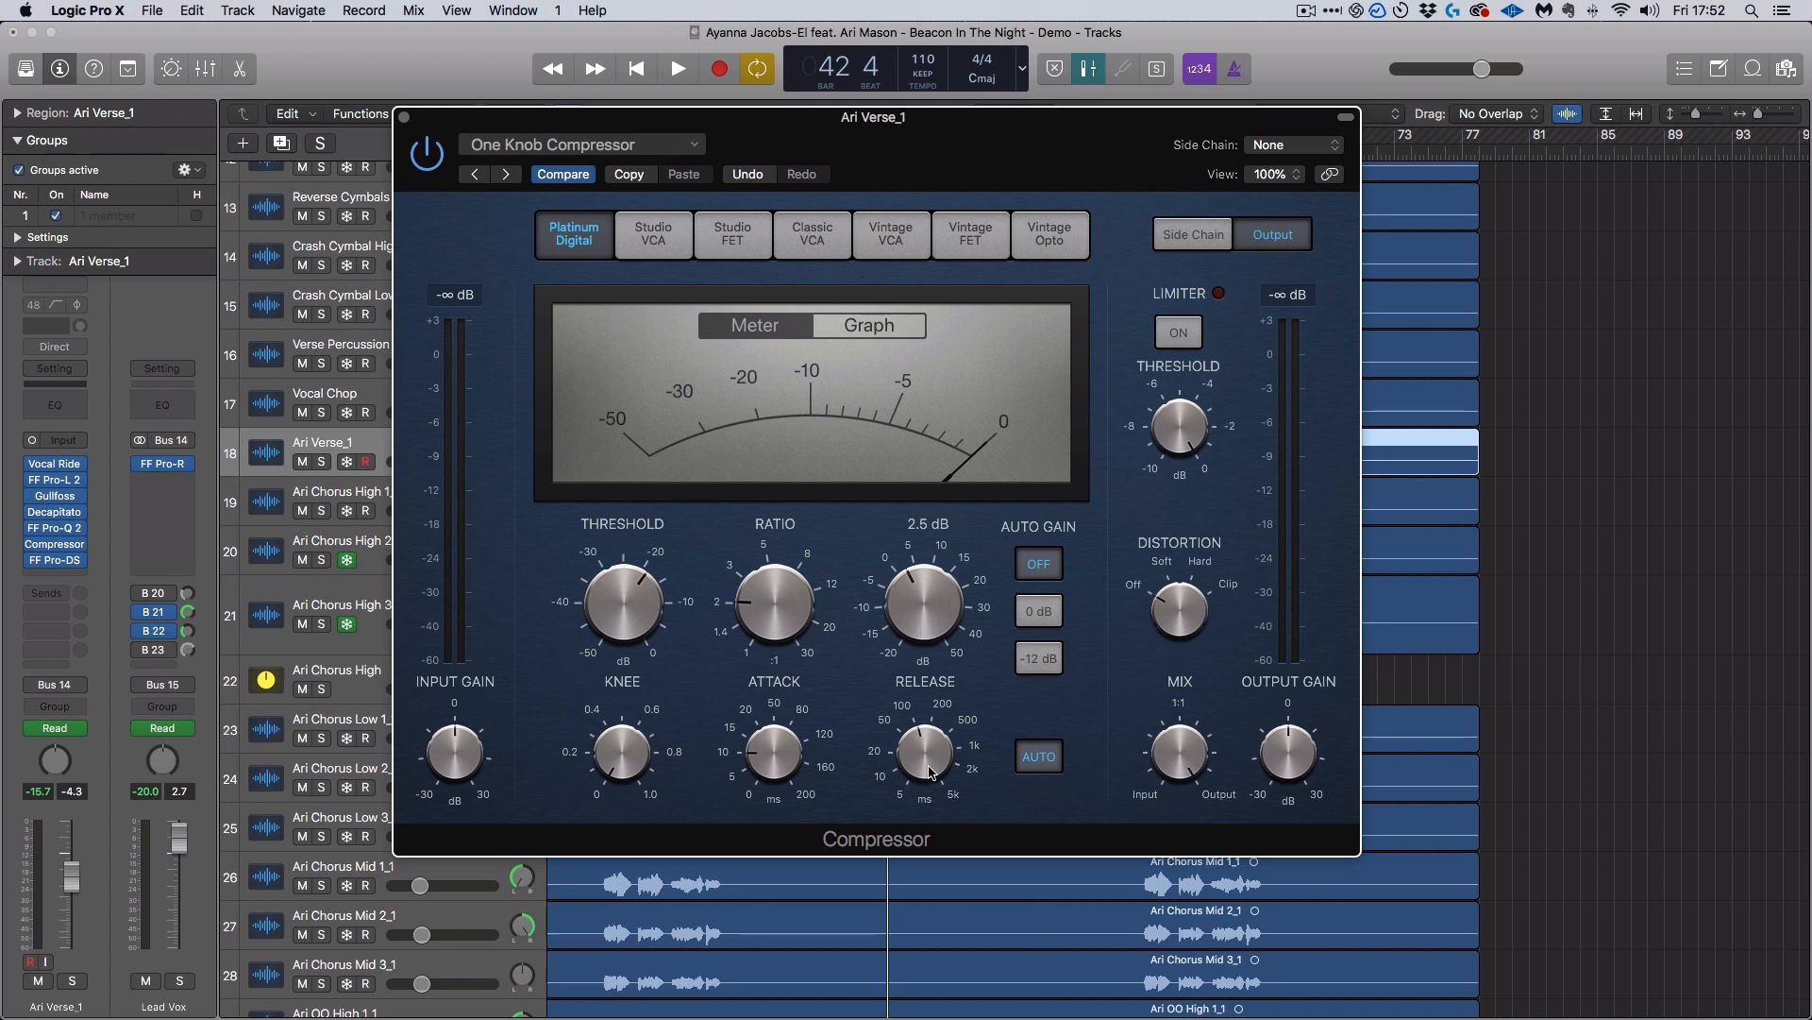
mouse_move(774, 780)
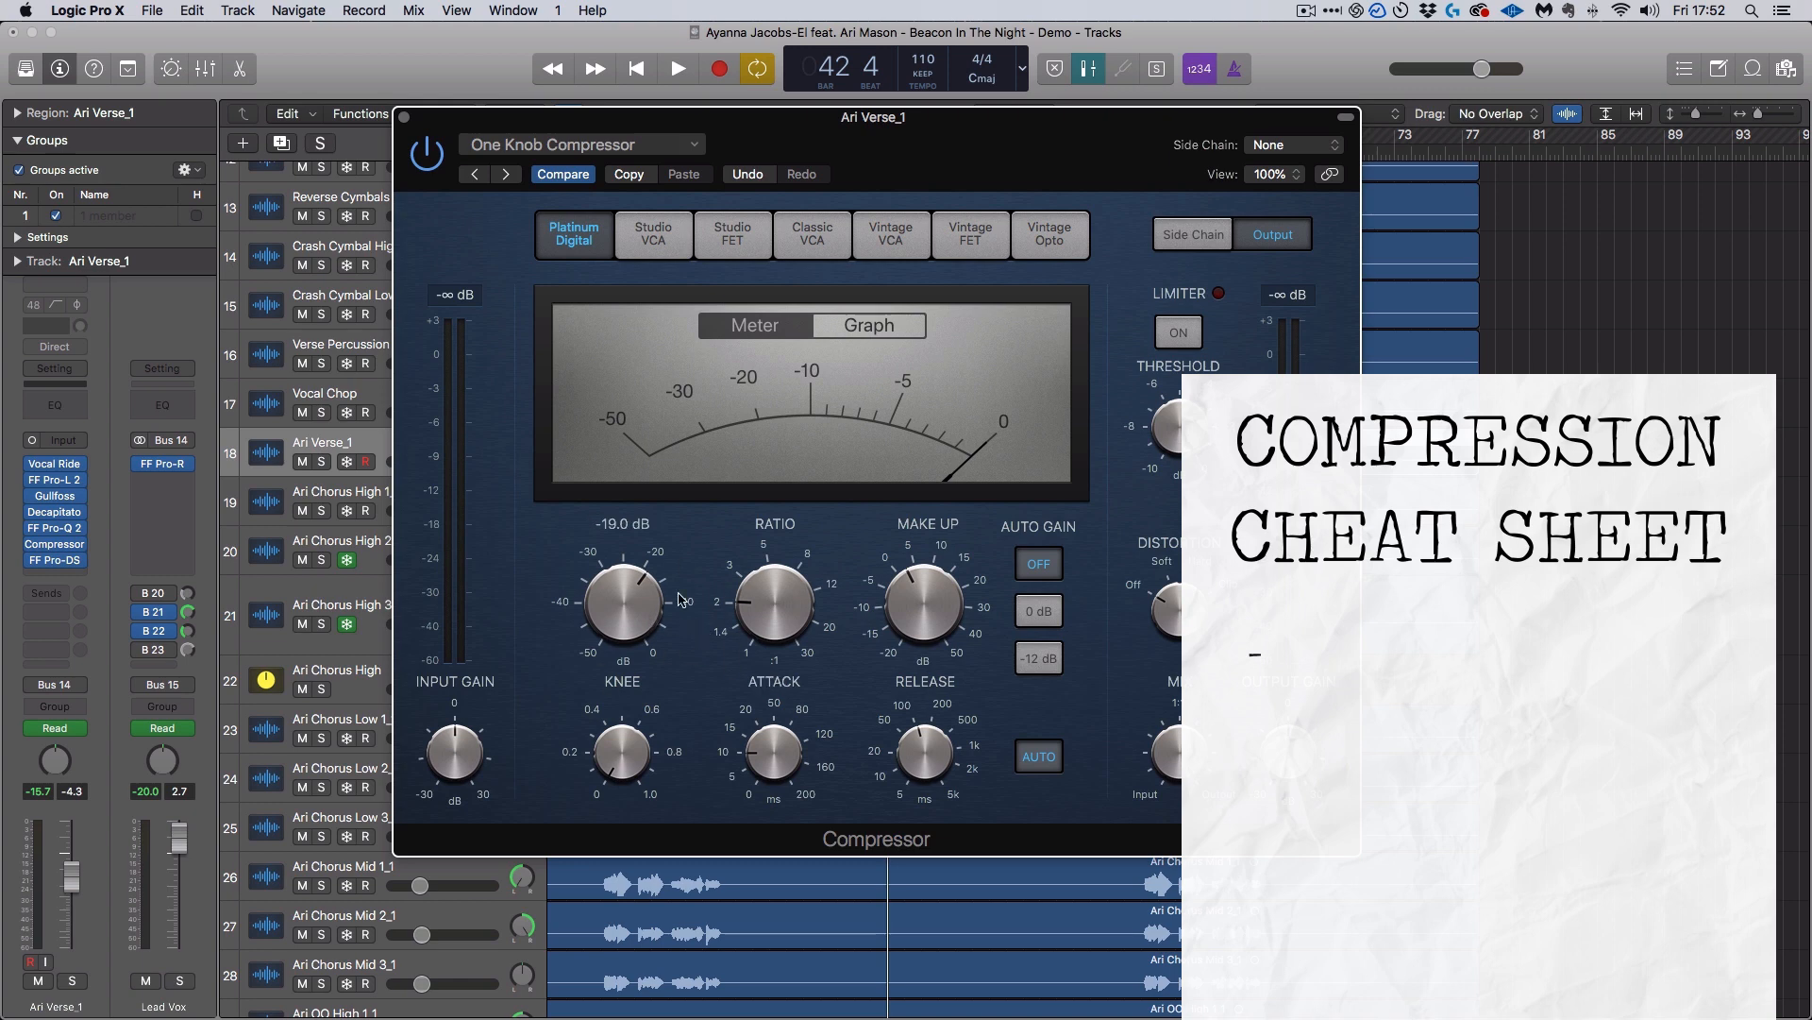
mouse_move(829, 642)
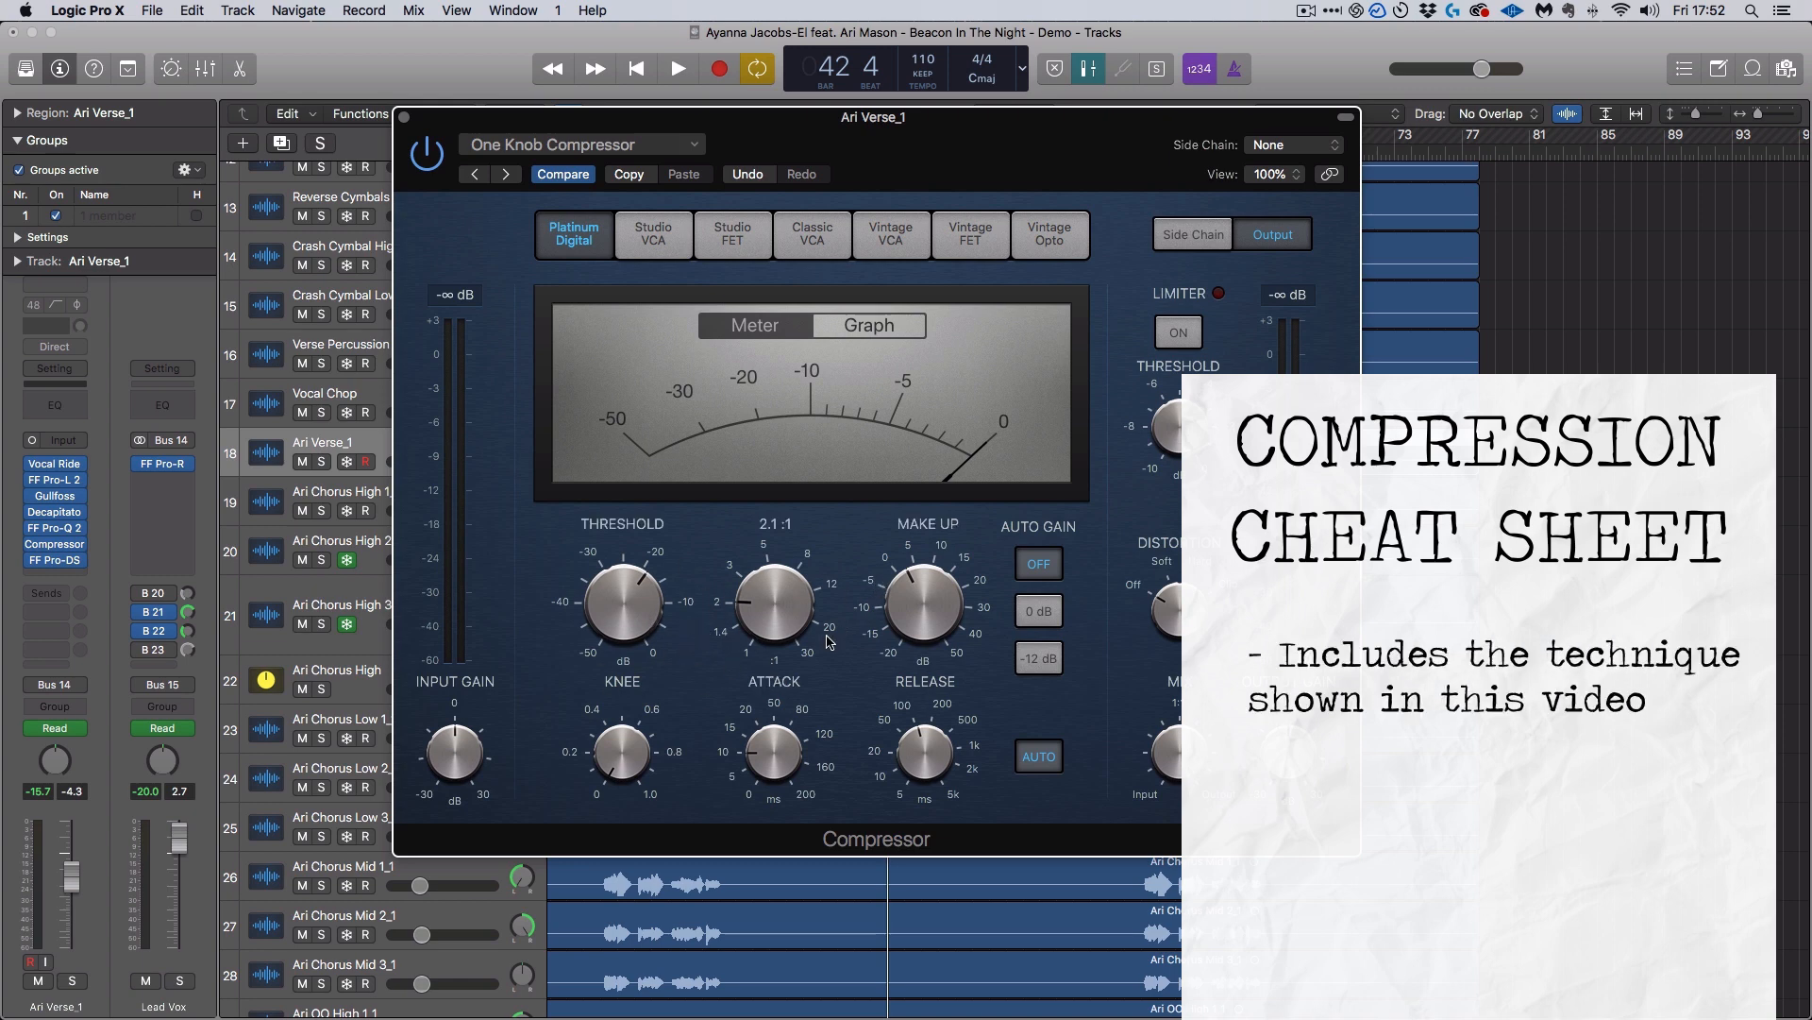